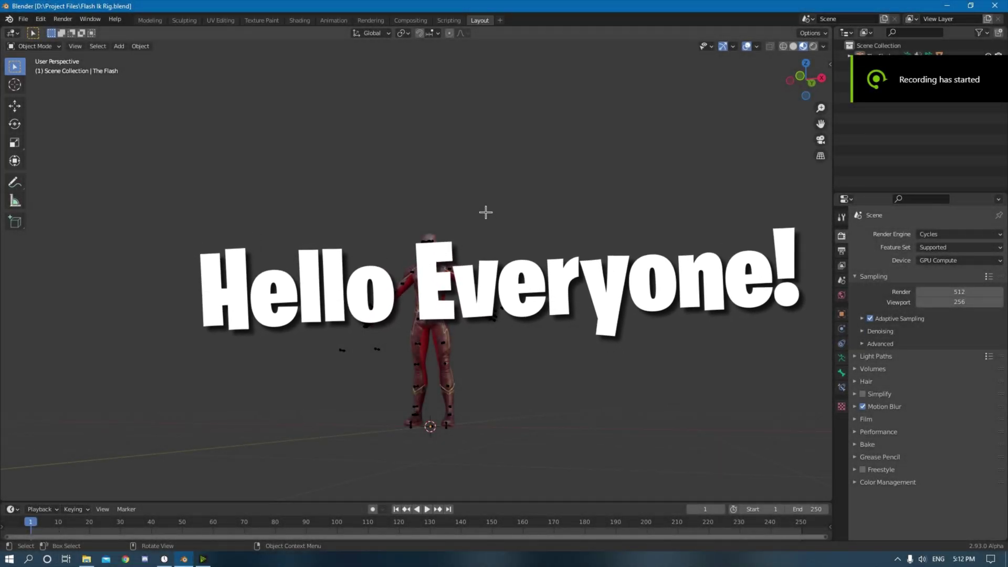
Step: Select The Flash armature and switch it to Pose Mode
middle_drag(509, 244, 580, 309)
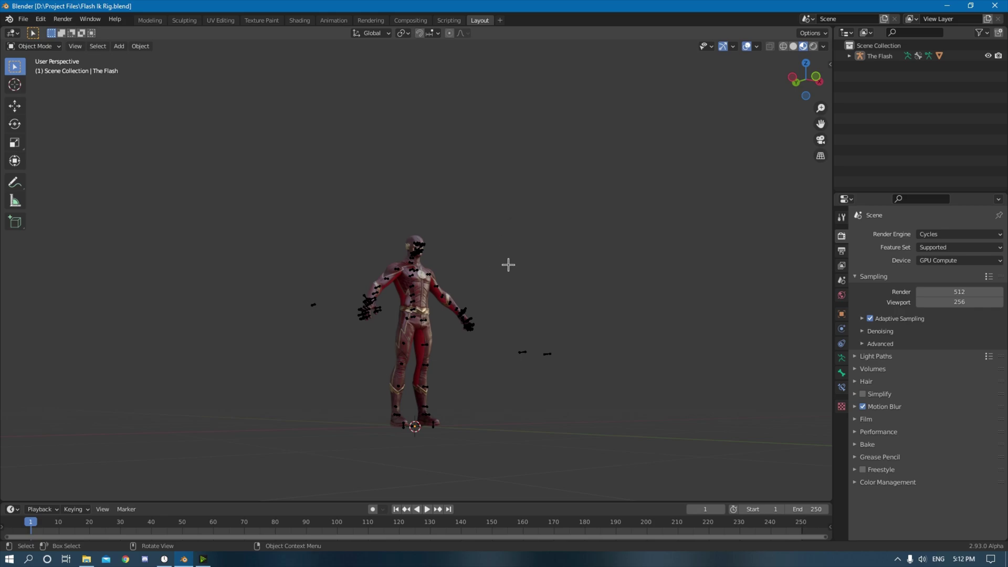
middle_drag(507, 278, 486, 313)
key(a)
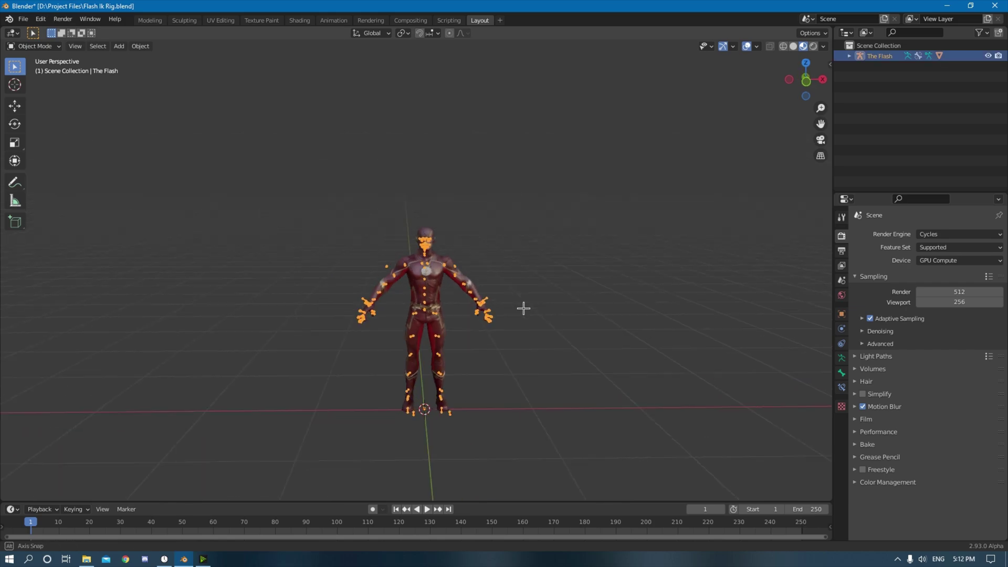
click(34, 46)
click(31, 77)
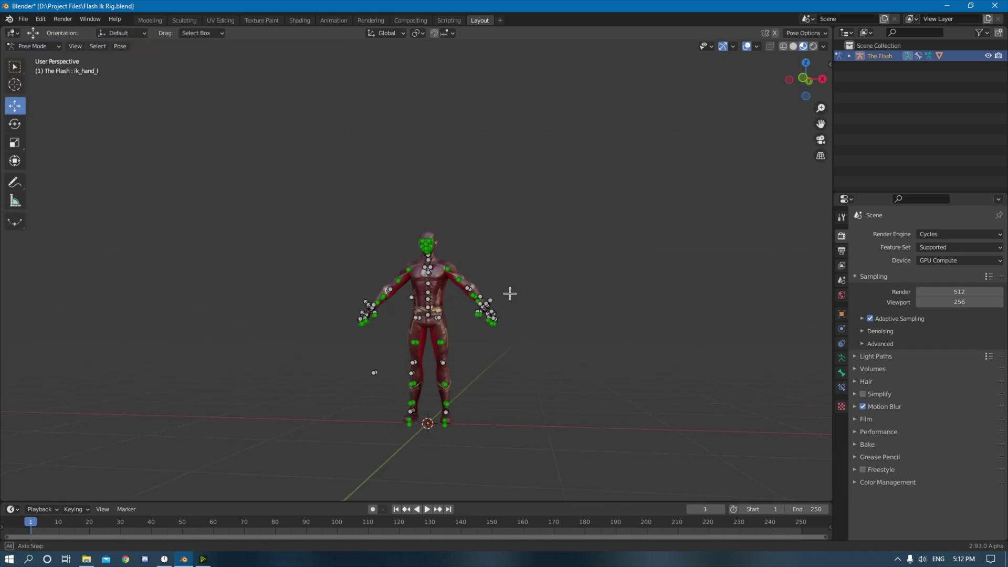
Step: Try moving the left hand's IK bone inward and up to bend the arm, and undo the moves
scroll(554, 321, up, 2)
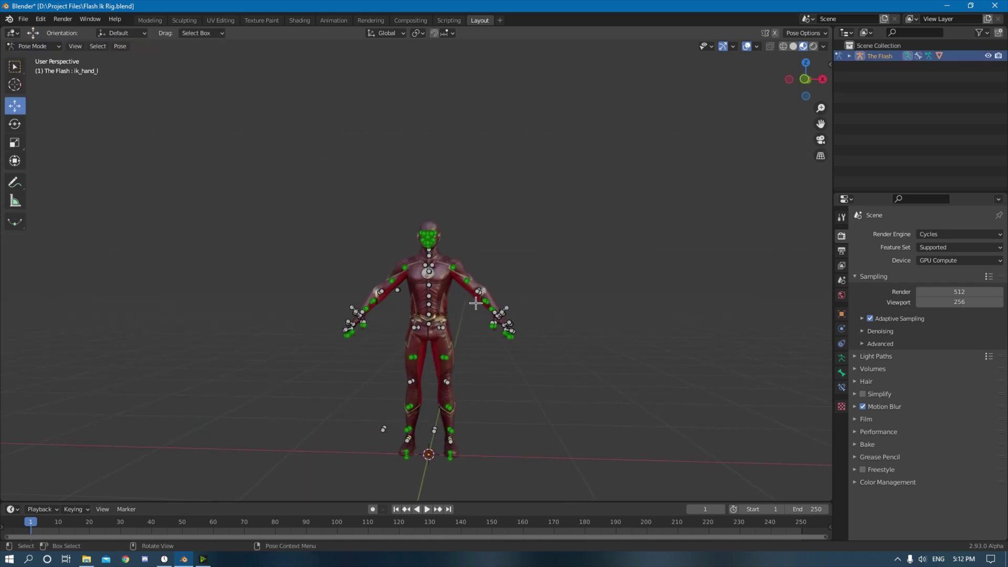
middle_drag(466, 309, 574, 367)
scroll(574, 368, up, 5)
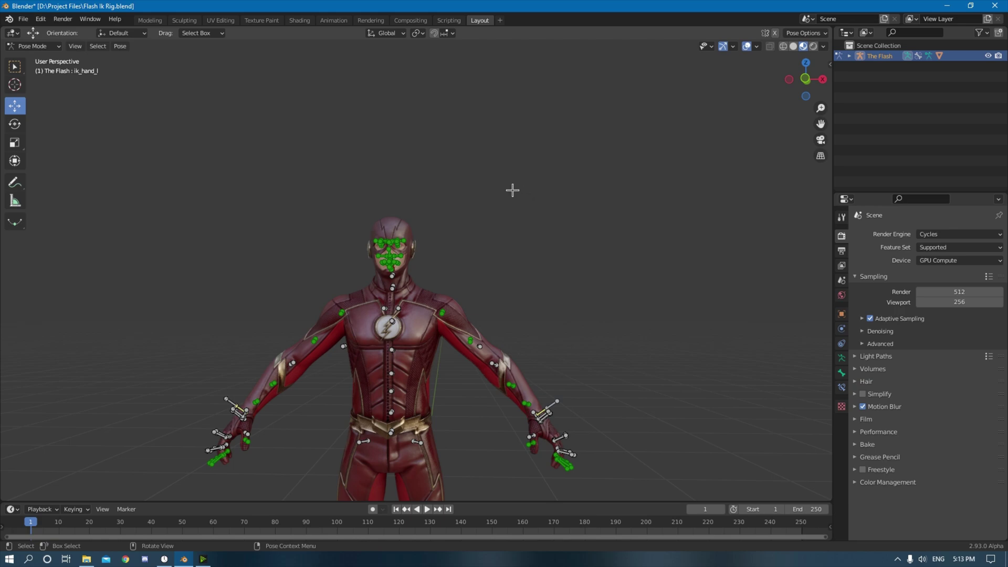
middle_drag(454, 259, 473, 242)
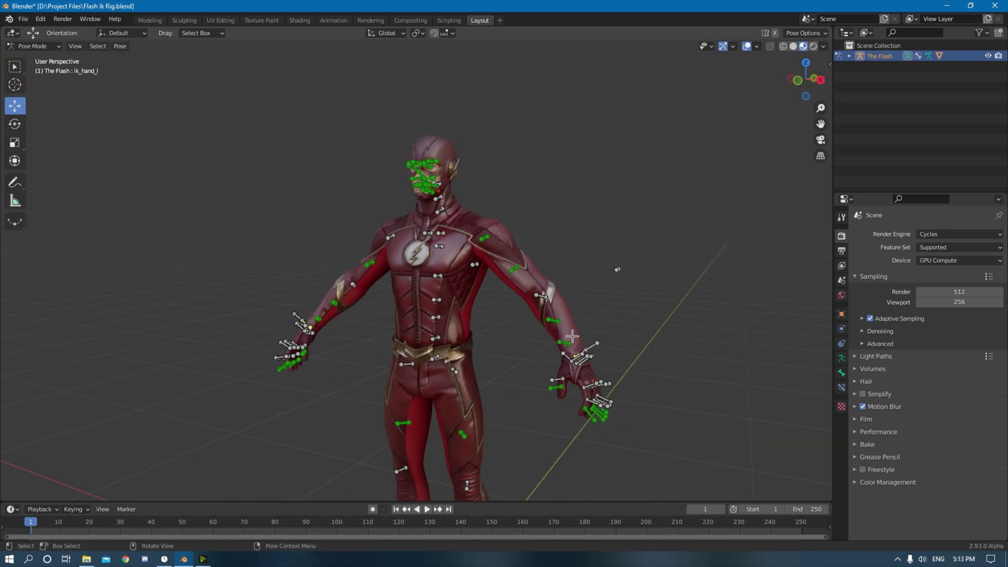
middle_drag(569, 331, 586, 308)
middle_drag(544, 242, 651, 276)
click(605, 340)
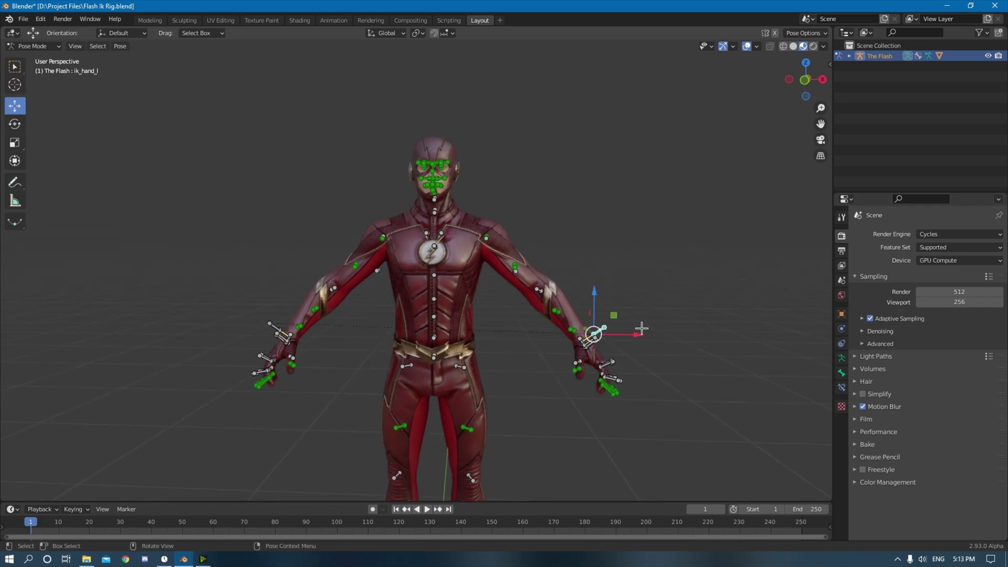
shift+middle_drag(640, 328, 620, 369)
drag(576, 349, 504, 306)
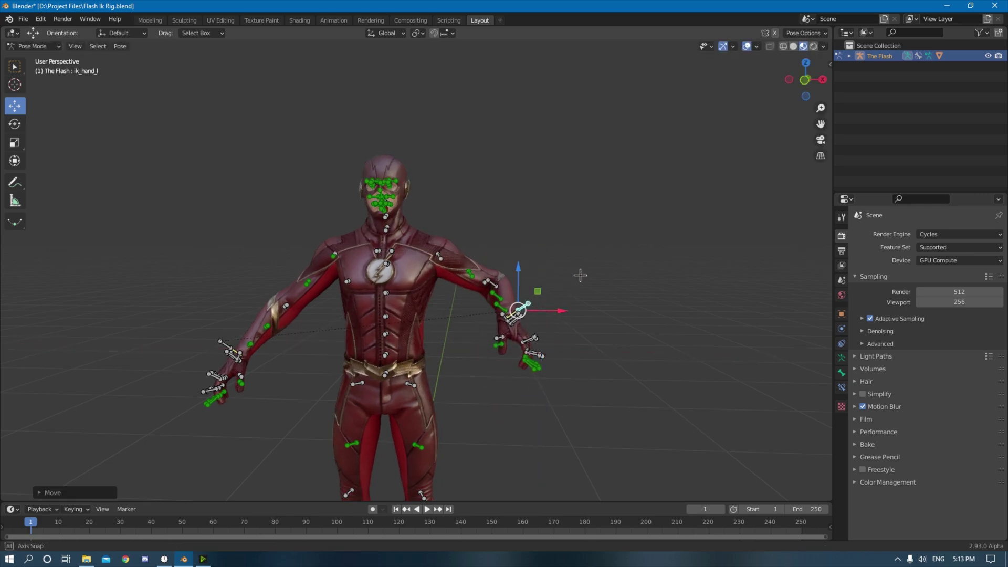
middle_drag(580, 277, 629, 304)
mouse_move(534, 303)
mouse_down()
mouse_move(572, 299)
mouse_move(530, 318)
mouse_up()
key(ctrl+z)
key(ctrl+z)
Step: Save the file and set the influence of the hand_l bone's IK constraint to 0
key(ctrl+s)
shift+middle_drag(599, 322, 541, 330)
scroll(541, 330, up, 1)
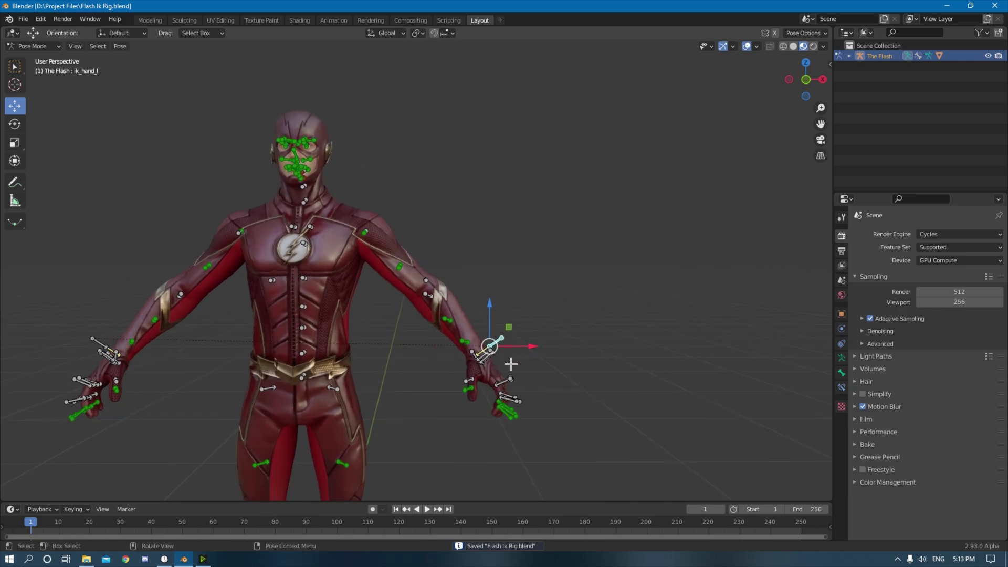
click(480, 358)
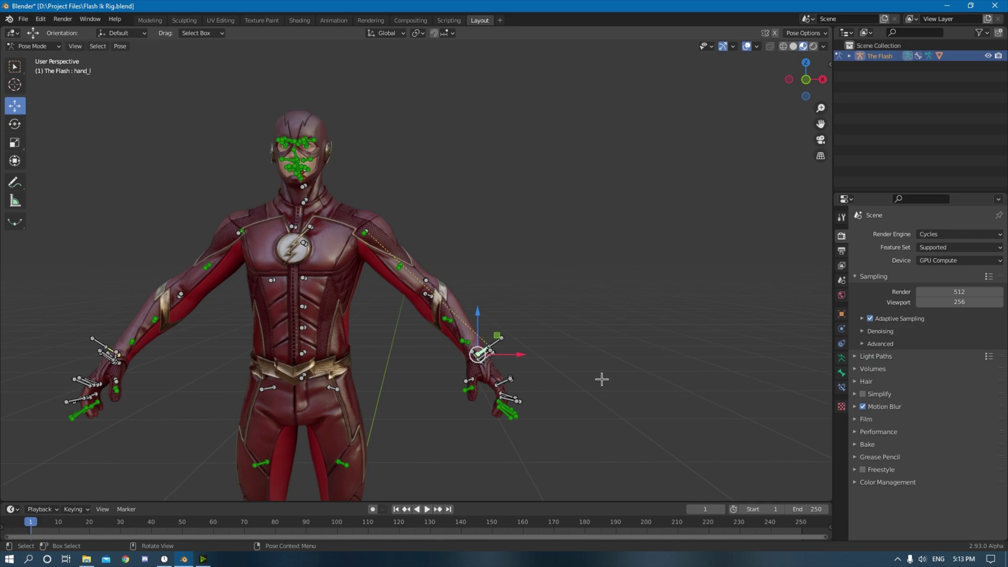
click(841, 387)
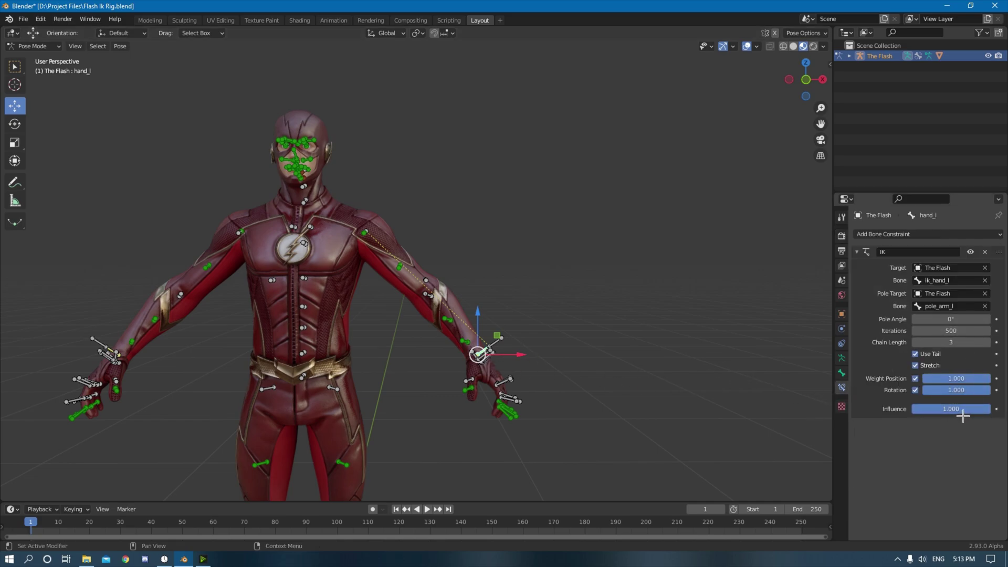
drag(962, 414, 913, 411)
Step: Try rotating the left upper arm bones individually with the IK influence off, and undo the rotations
middle_drag(618, 304, 521, 211)
click(368, 234)
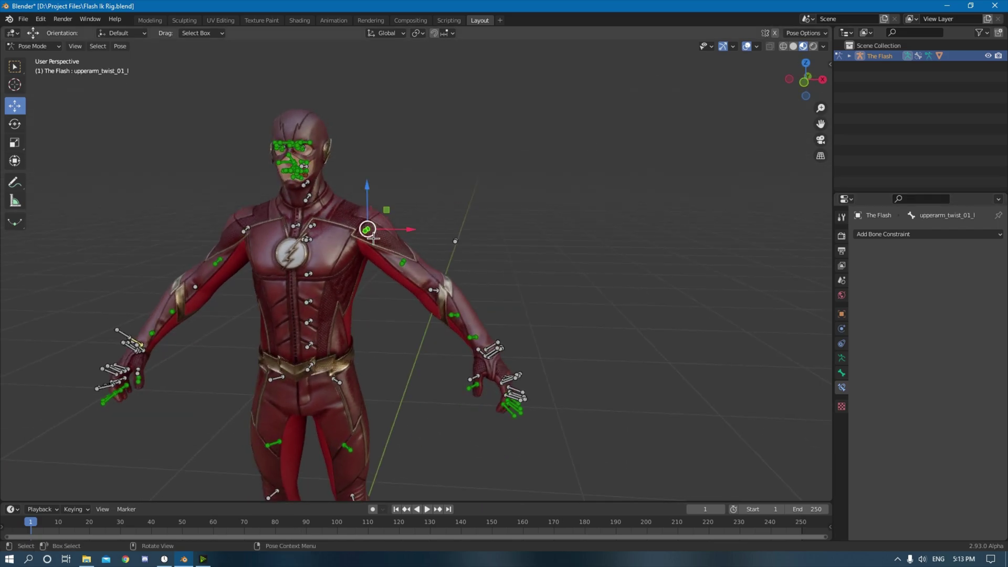
click(14, 124)
drag(414, 215, 418, 270)
click(405, 310)
key(r)
key(r)
key(Escape)
key(ctrl+z)
key(ctrl+z)
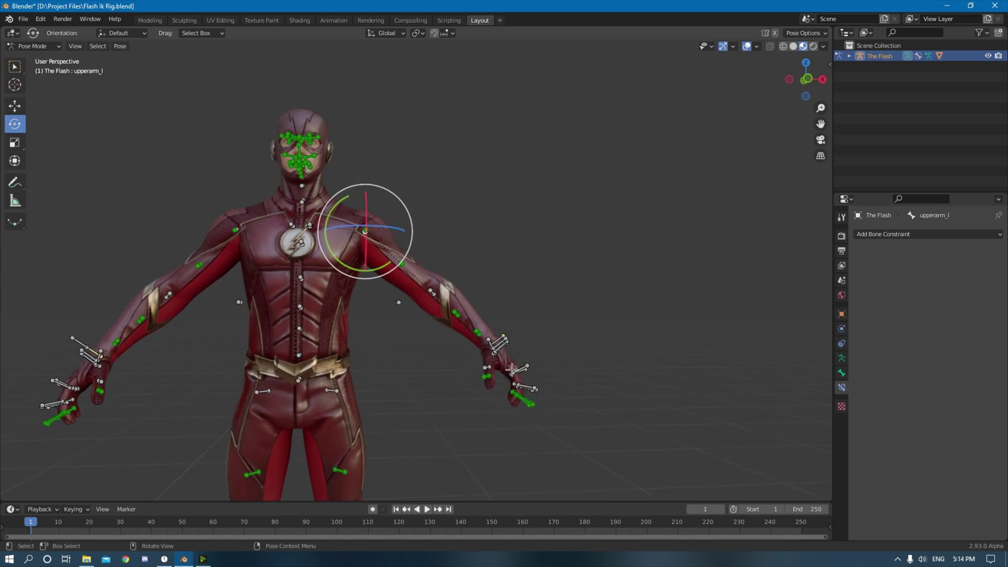
Step: Set the influence of the hand_l bone's IK constraint to 1
middle_drag(550, 321, 505, 350)
click(504, 349)
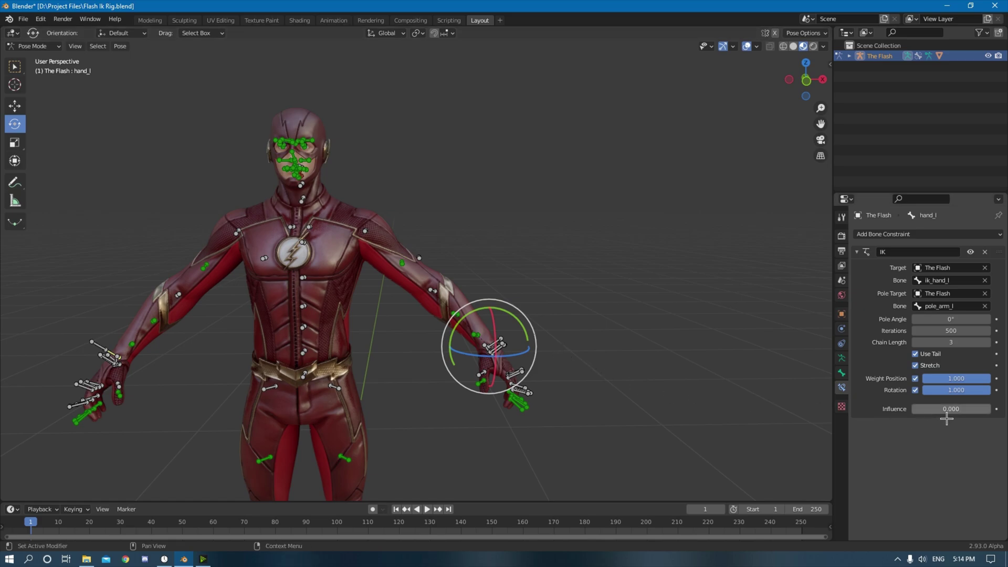
drag(945, 409, 990, 409)
Step: Try moving the ik_hand_l and ik_foot_l bones to pose the left arm and leg, and undo the foot move
click(505, 352)
key(shift+space)
key(g)
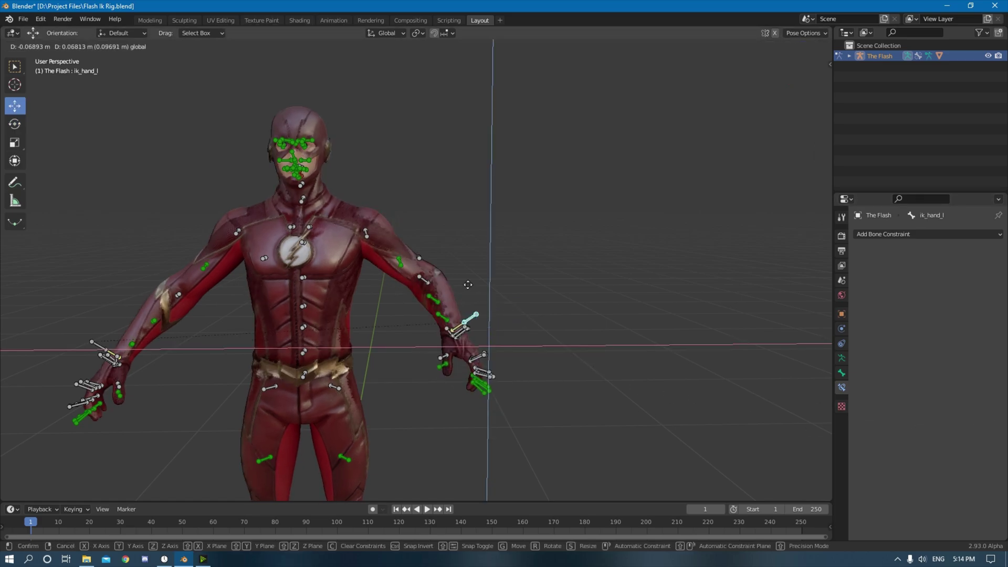
middle_drag(472, 263, 577, 460)
click(564, 469)
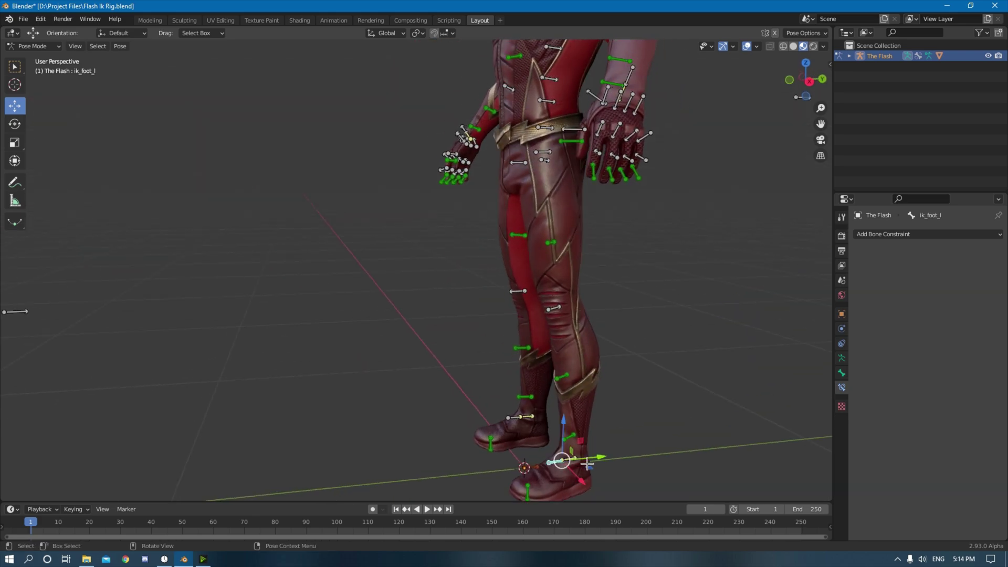
drag(583, 443, 480, 367)
key(ctrl+z)
Step: Save the Flash rig file
middle_drag(491, 358, 496, 282)
key(ctrl+s)
scroll(540, 355, down, 5)
scroll(522, 293, up, 5)
Step: Try rotating the upperarm_l bone of the Black Widow armature, and undo the rotation
click(496, 282)
key(g)
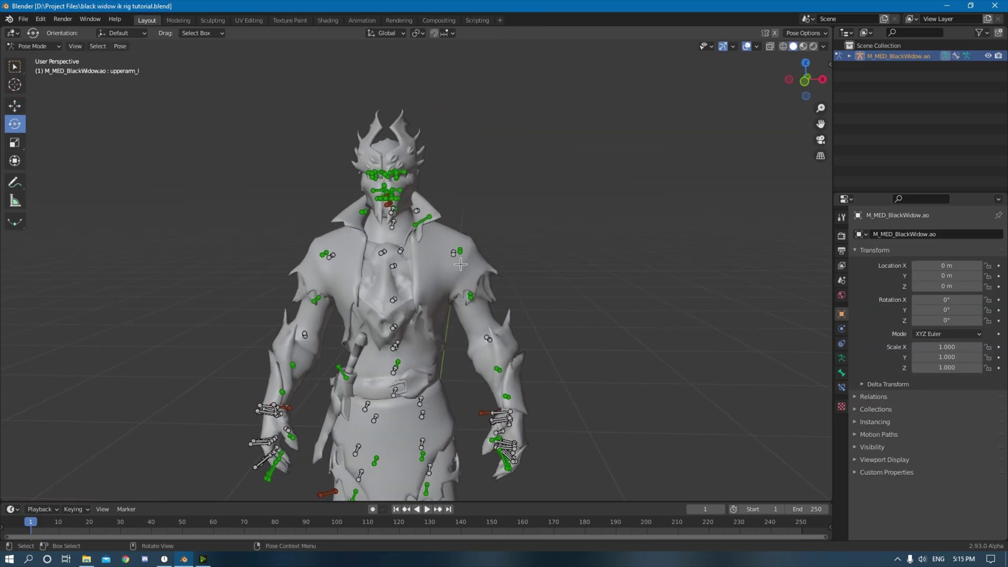
drag(508, 254, 534, 204)
key(ctrl+z)
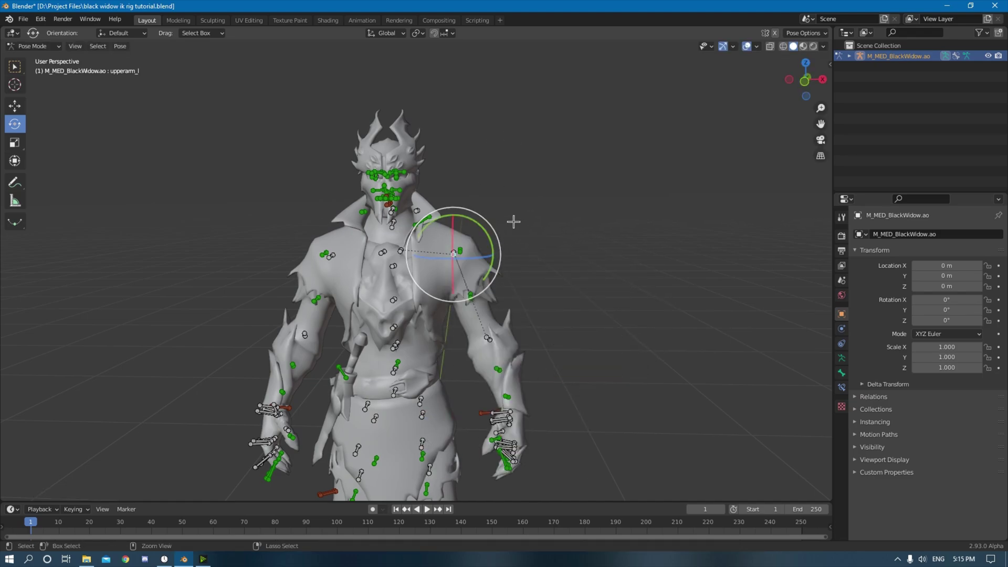
Step: Save the Black Widow file and switch its armature from Pose Mode to Edit Mode
key(ctrl+s)
click(37, 46)
click(26, 58)
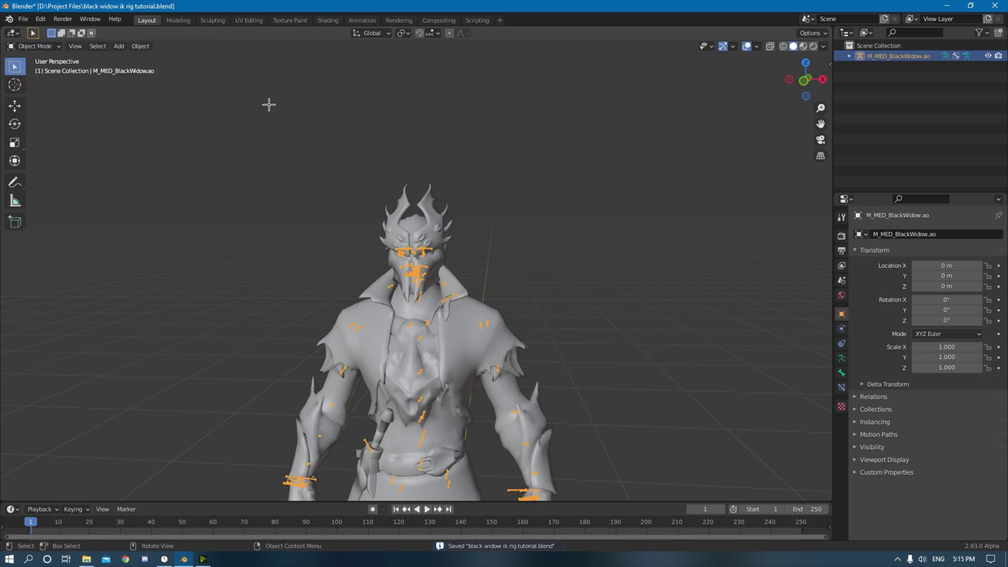
click(593, 162)
middle_drag(594, 162, 565, 234)
click(427, 277)
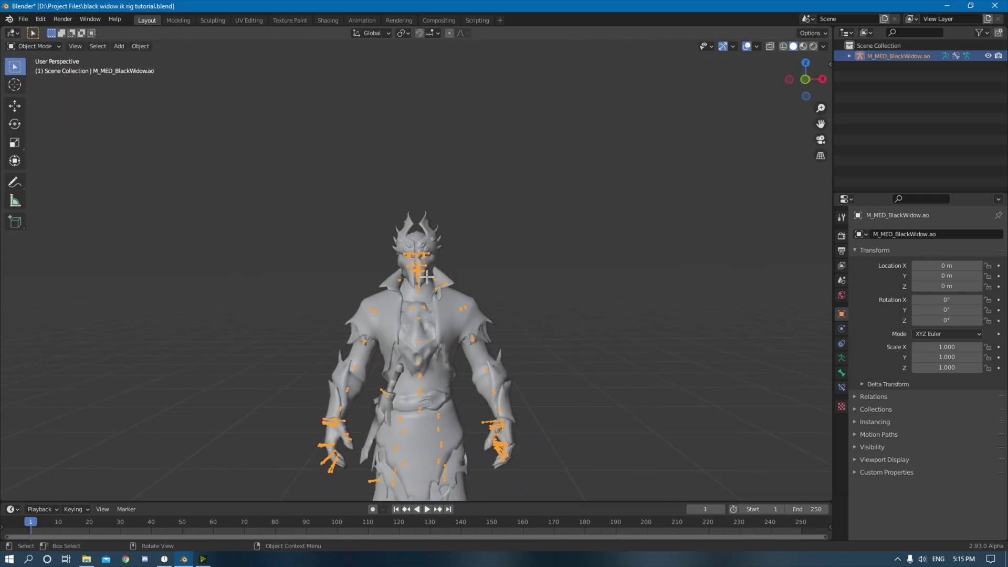
click(35, 46)
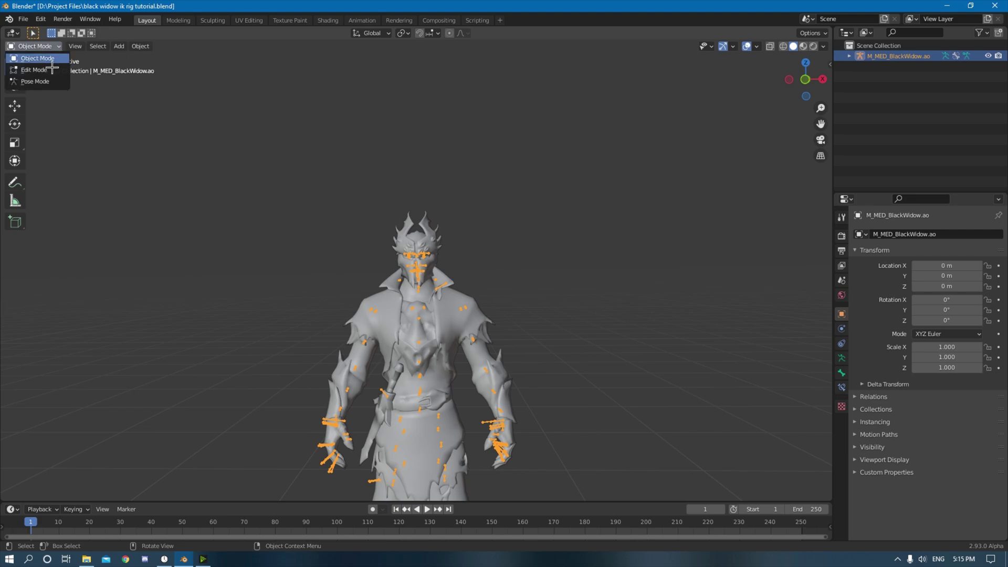
click(34, 69)
Step: Select all bones that share the suffix of the upperarm_l bone
middle_drag(345, 173, 457, 241)
scroll(462, 249, up, 4)
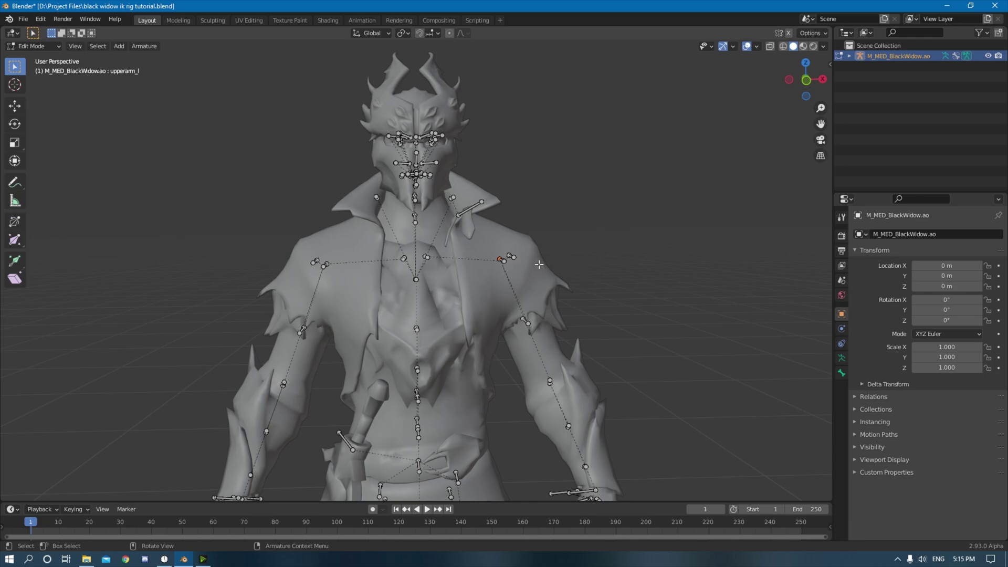
key(shift)
key(shift+g)
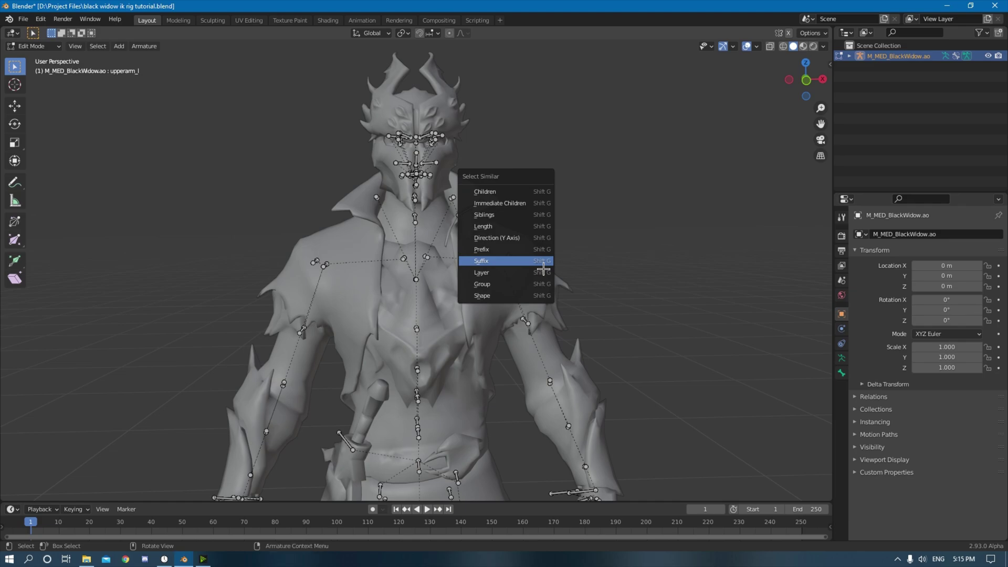
click(534, 265)
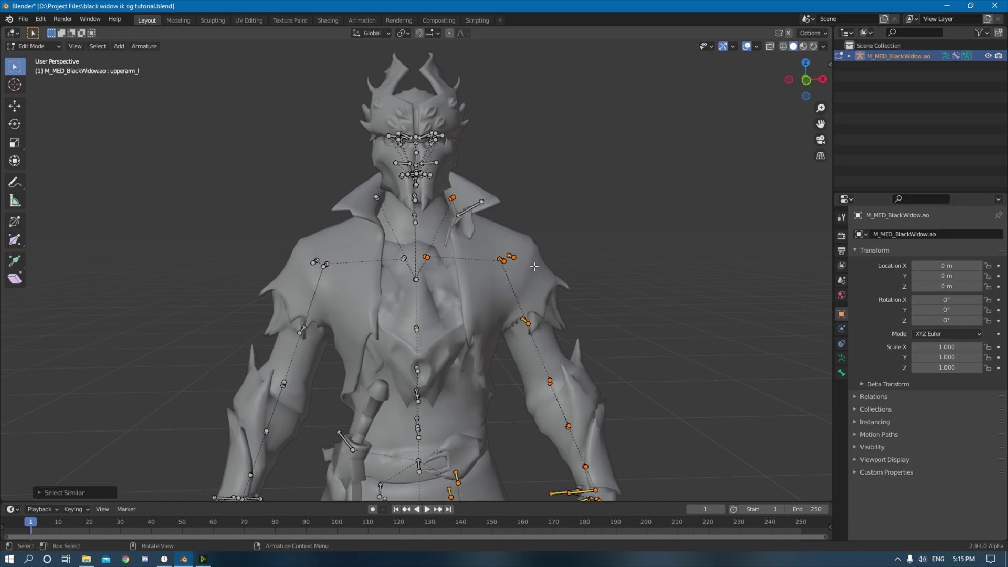
scroll(598, 269, down, 6)
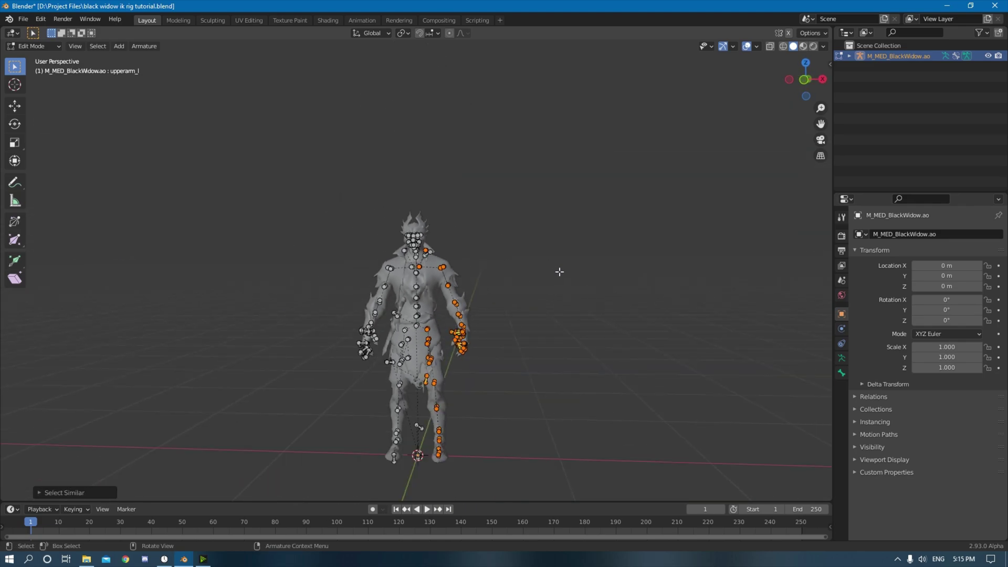
scroll(450, 207, up, 6)
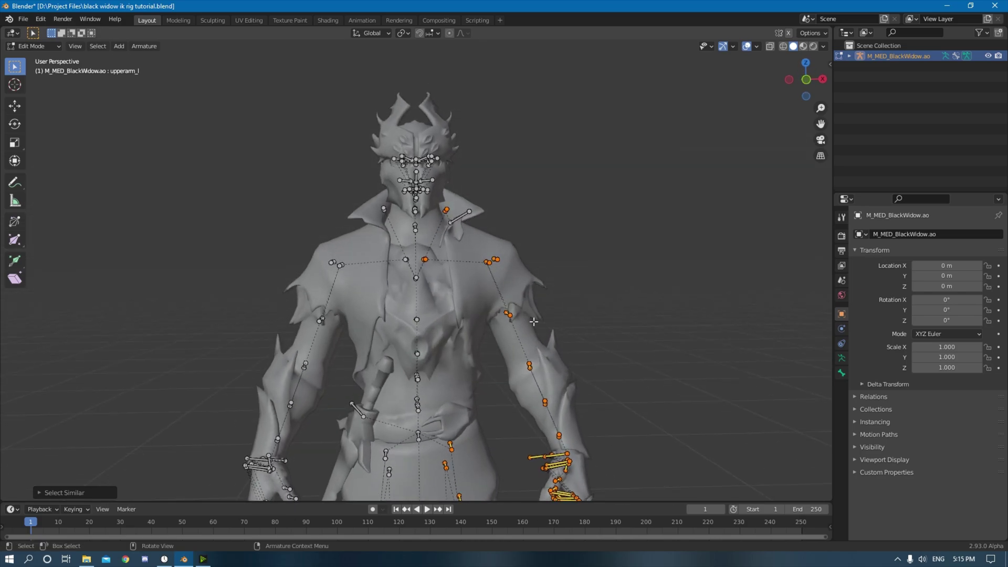
Step: Deselect the small bone at the left side of the collar using circle select
scroll(509, 364, down, 4)
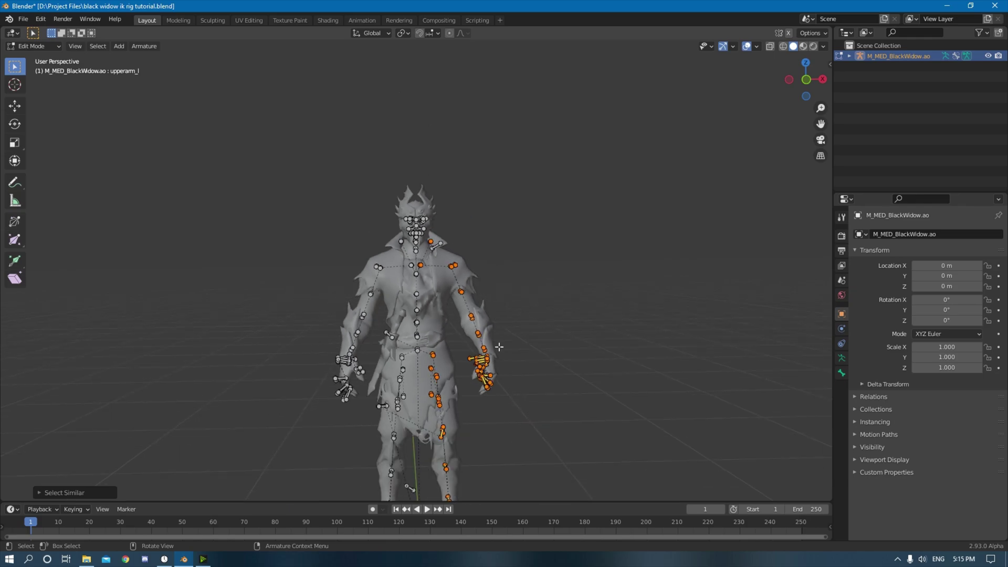
scroll(496, 383, up, 5)
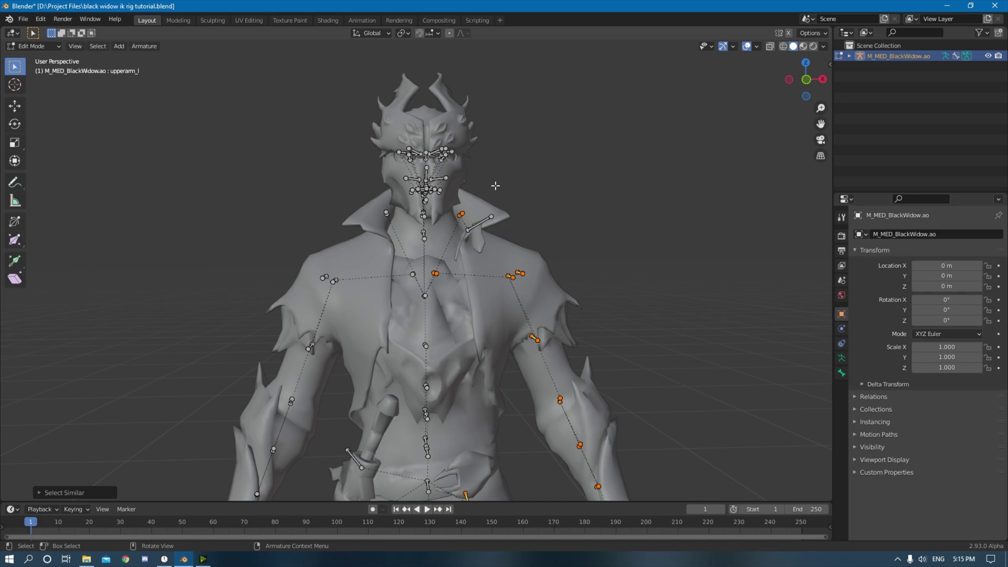
key(c)
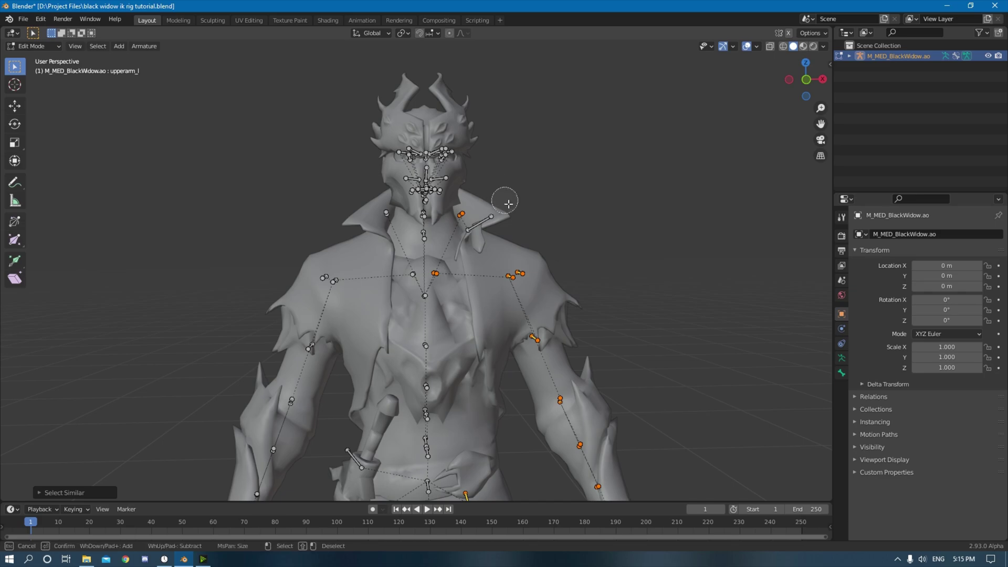
shift+drag(485, 199, 468, 212)
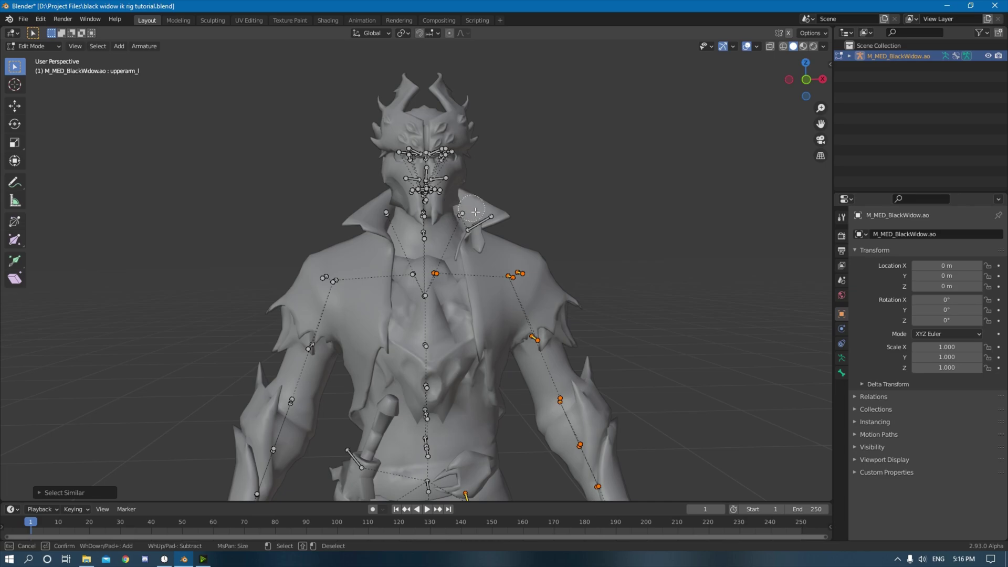
right_click(476, 212)
Step: Delete the selected left-side bones from the armature
scroll(422, 183, down, 5)
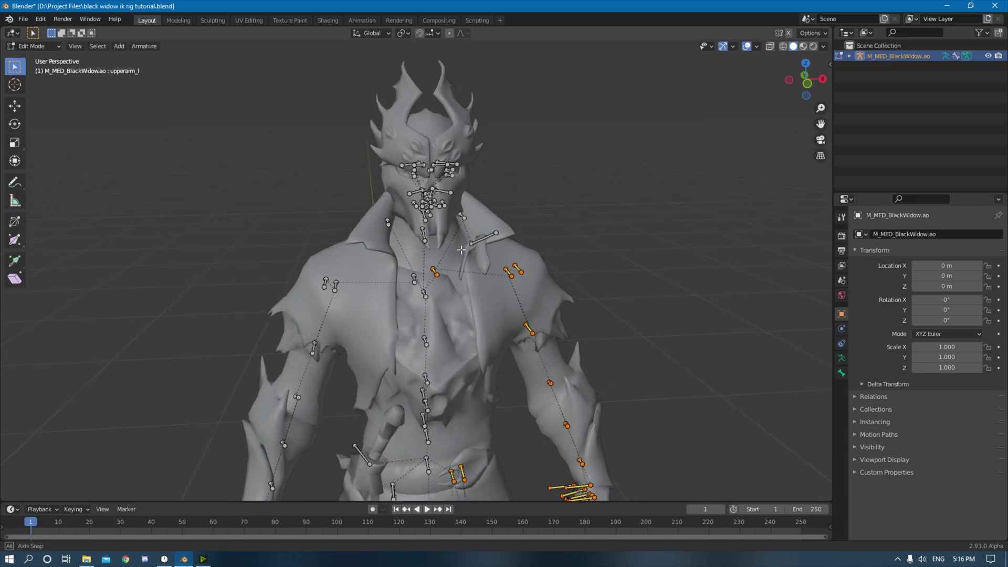
middle_drag(514, 307, 500, 325)
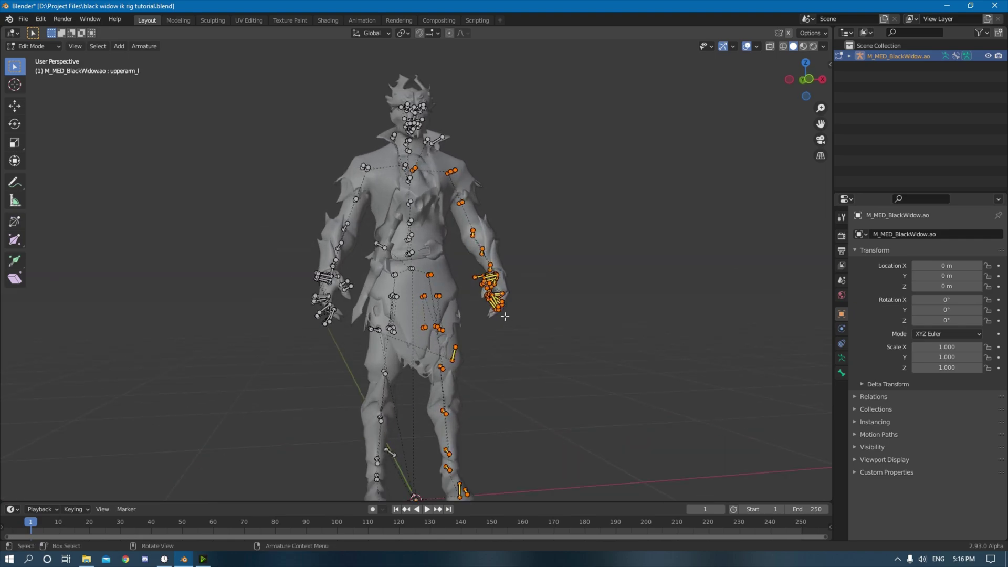
key(x)
click(479, 286)
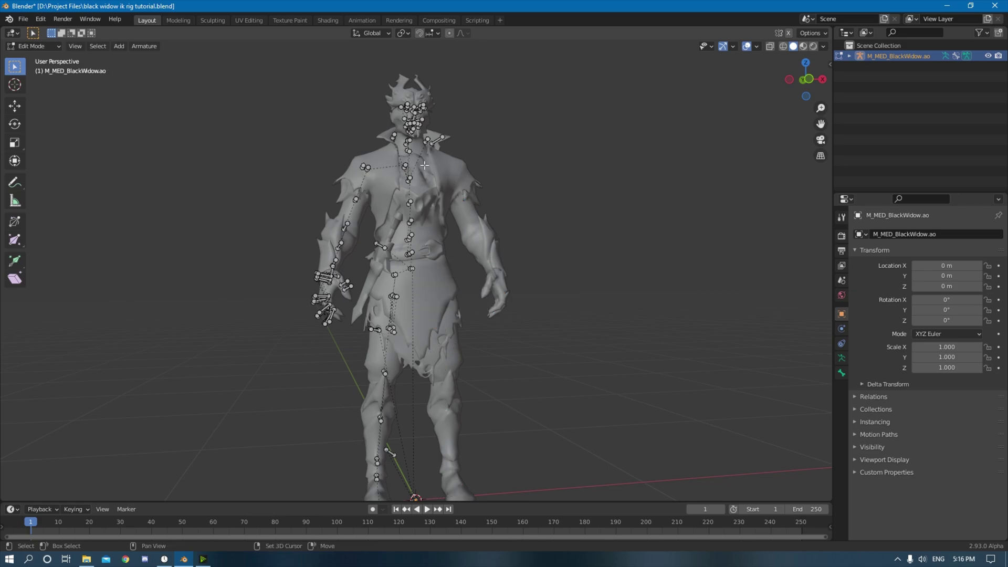
Step: Save the file and inspect the remaining bones around the character's right hand
scroll(436, 177, up, 4)
middle_drag(436, 176, 453, 200)
scroll(454, 199, down, 5)
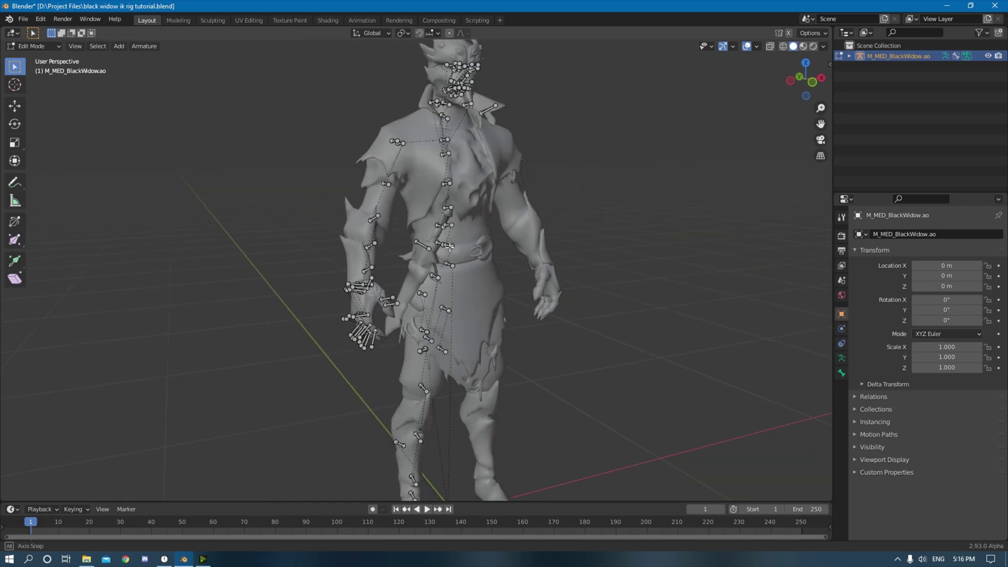
scroll(471, 247, up, 3)
scroll(473, 250, up, 4)
key(ctrl+s)
middle_drag(512, 256, 375, 318)
scroll(375, 319, up, 2)
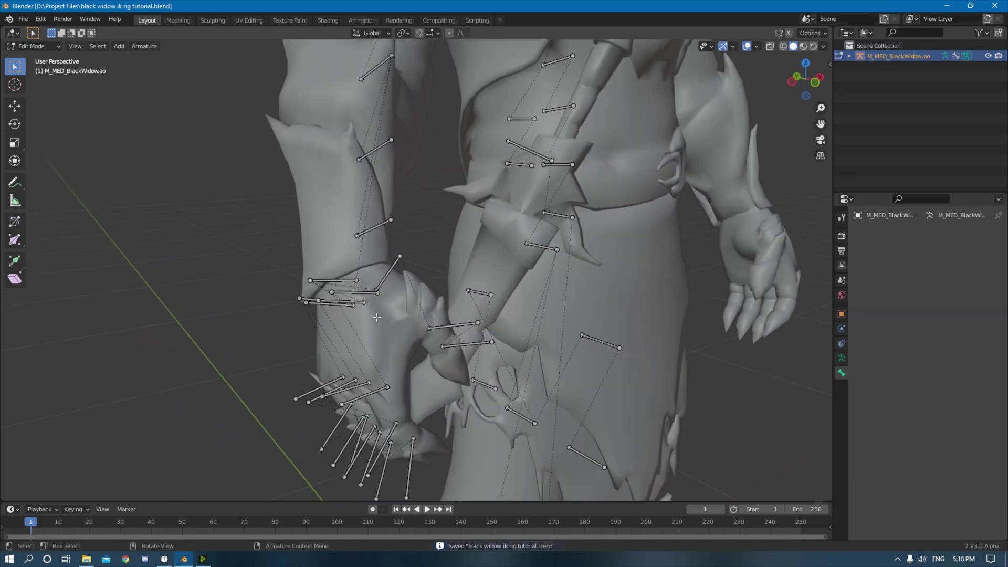
Step: Duplicate the right hand bone hand_r at the wrist, keeping the copy in the same place
scroll(416, 299, up, 2)
scroll(557, 268, down, 5)
scroll(589, 253, up, 1)
scroll(505, 280, up, 2)
scroll(505, 281, up, 5)
middle_drag(505, 281, 544, 258)
click(361, 263)
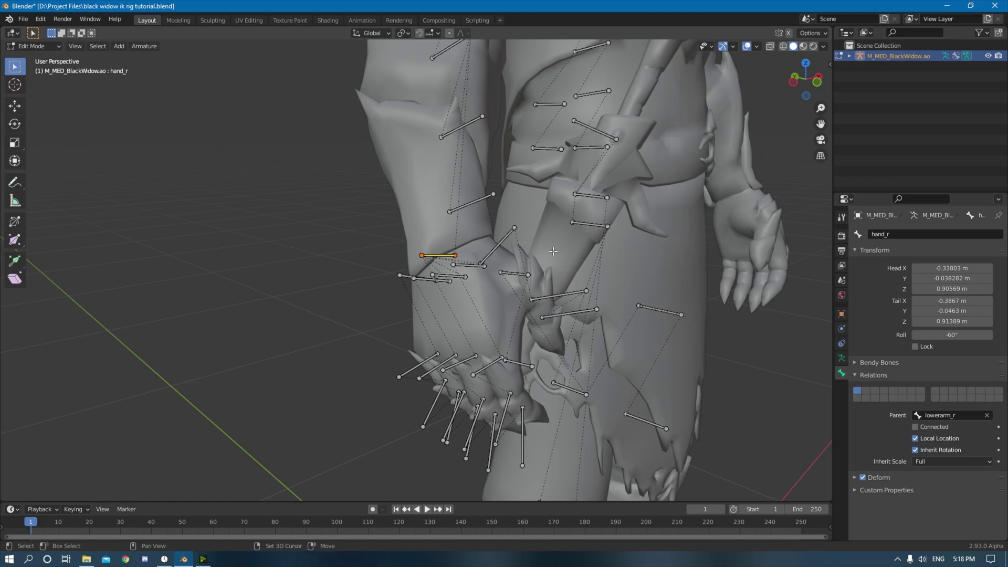
key(shift+d)
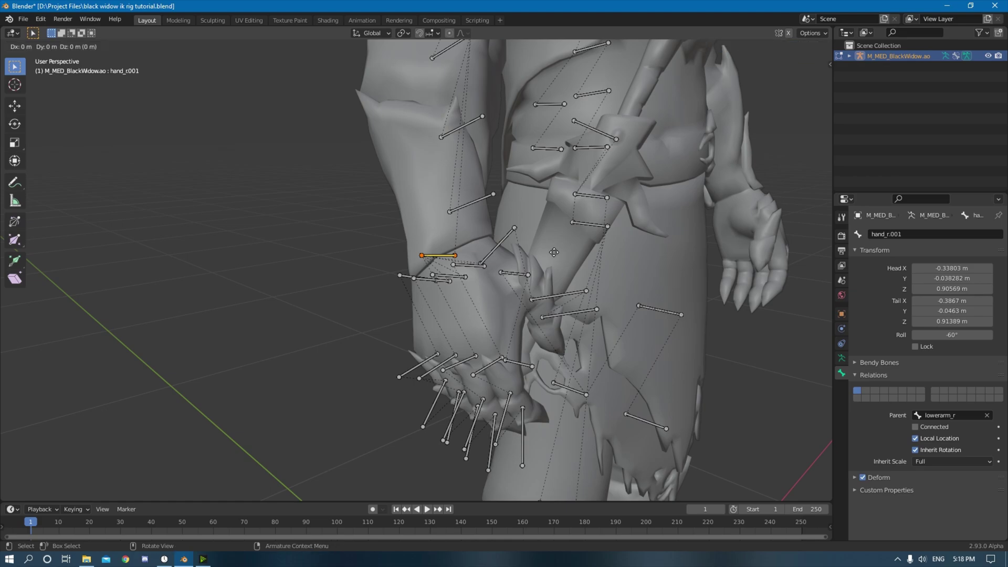
right_click(554, 252)
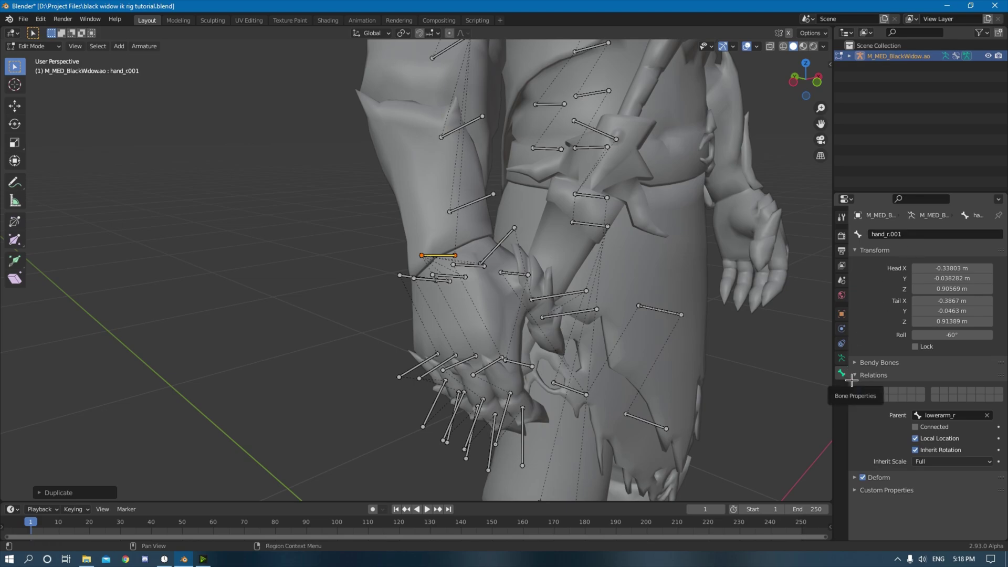
Step: Rename the duplicated hand bone ik_hand_gun and set its parent to root
click(909, 235)
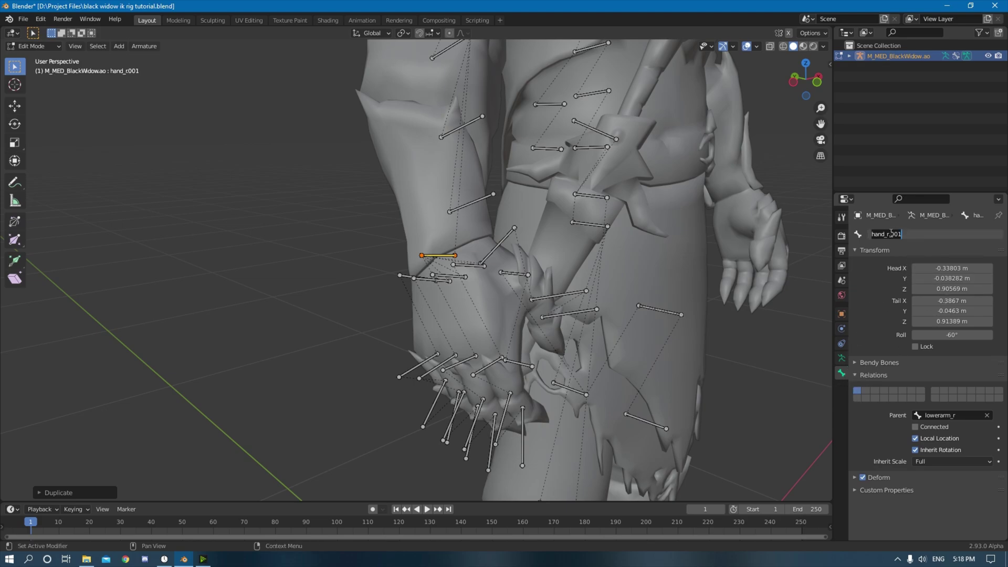
text(ik_)
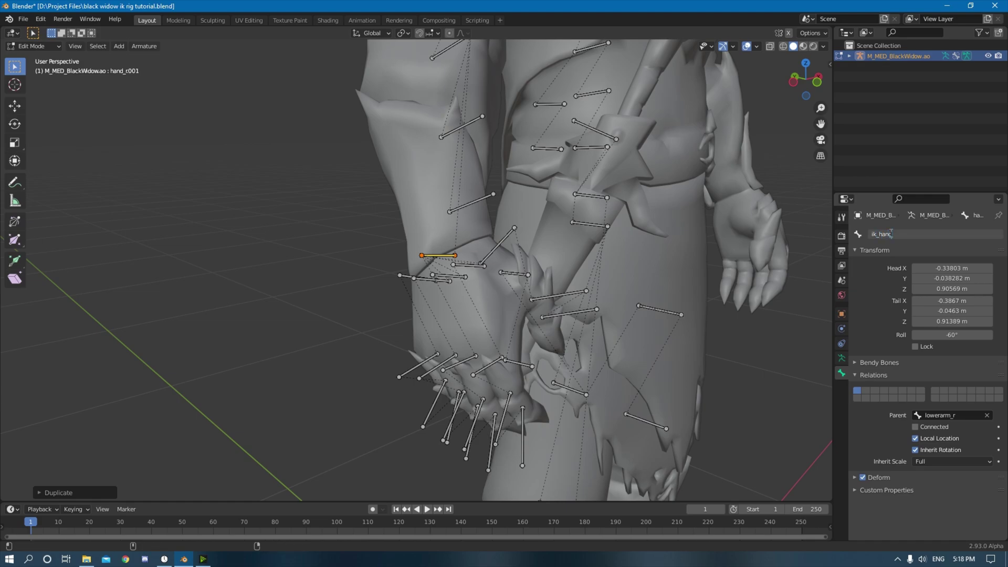
key(Return)
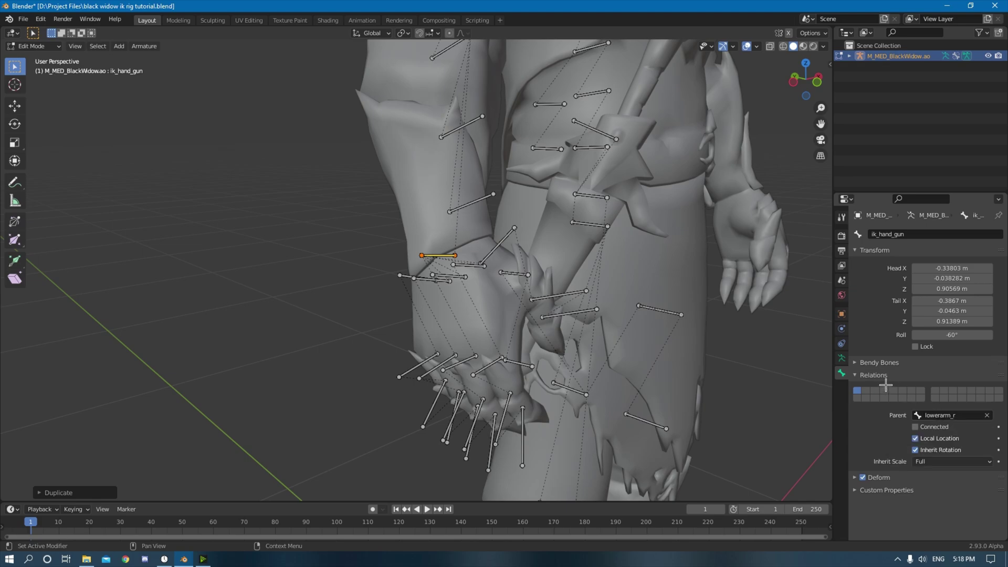
click(966, 415)
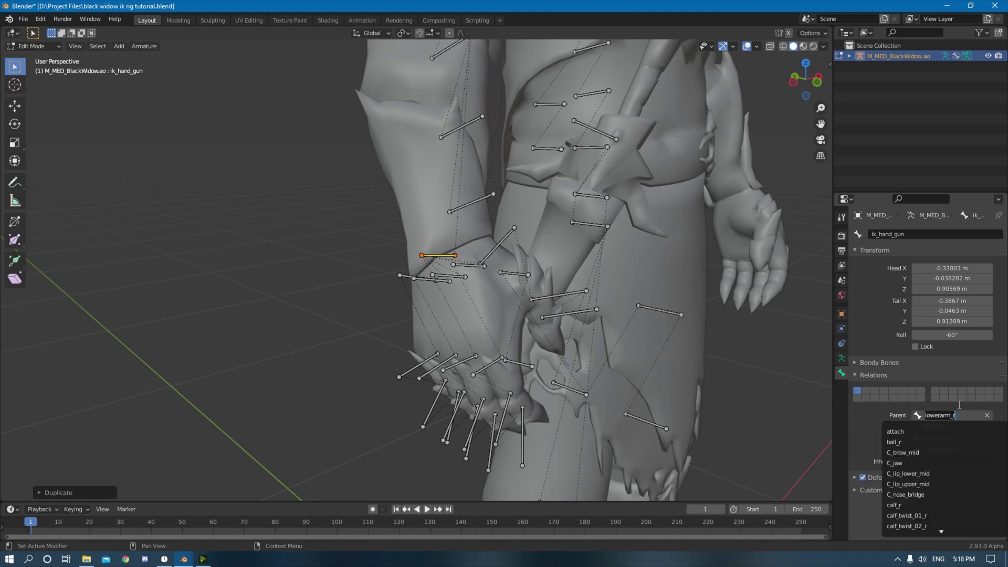
text(root)
key(Return)
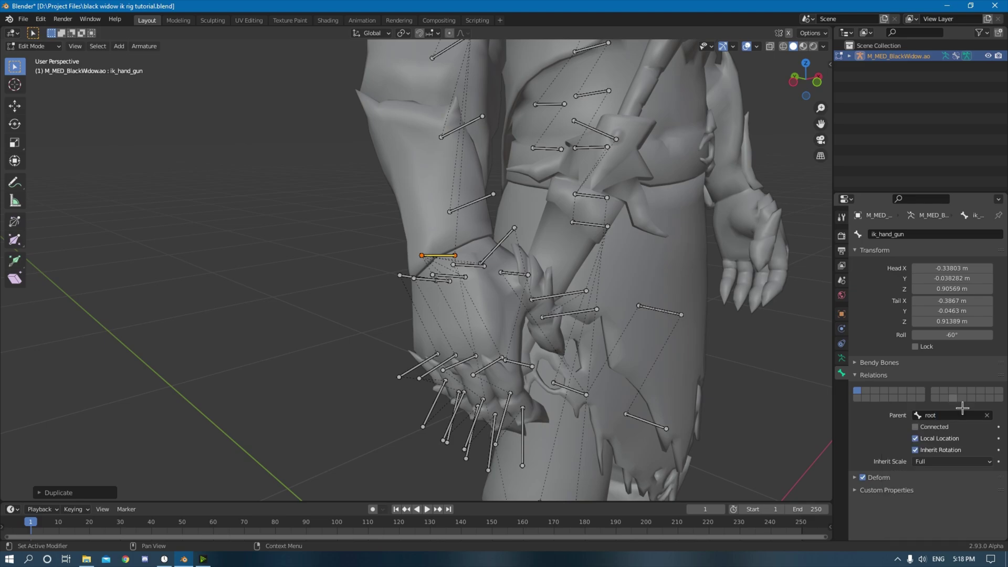
key(ctrl+z)
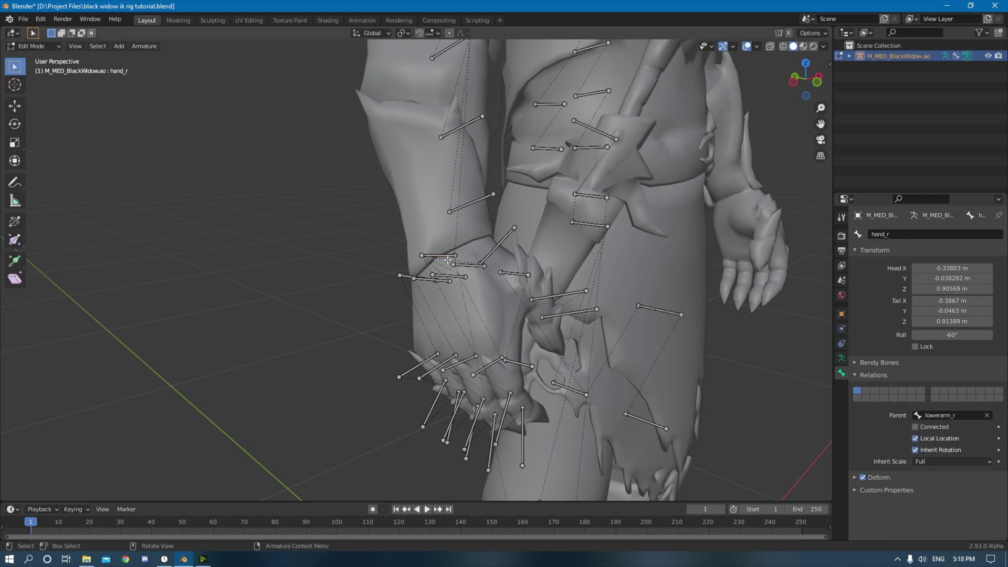
key(ctrl+shift+z)
key(ctrl+z)
key(ctrl+shift+z)
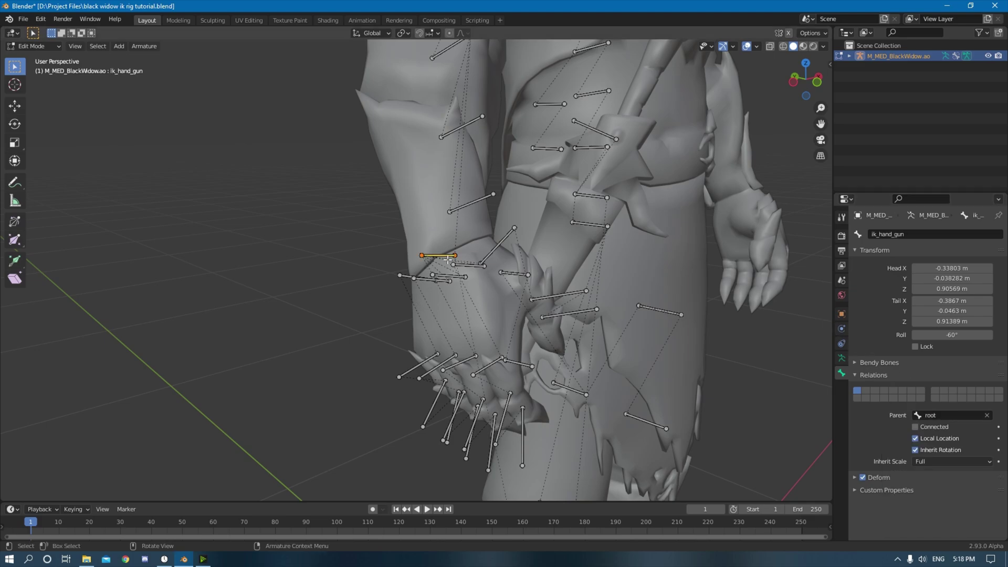
key(ctrl+z)
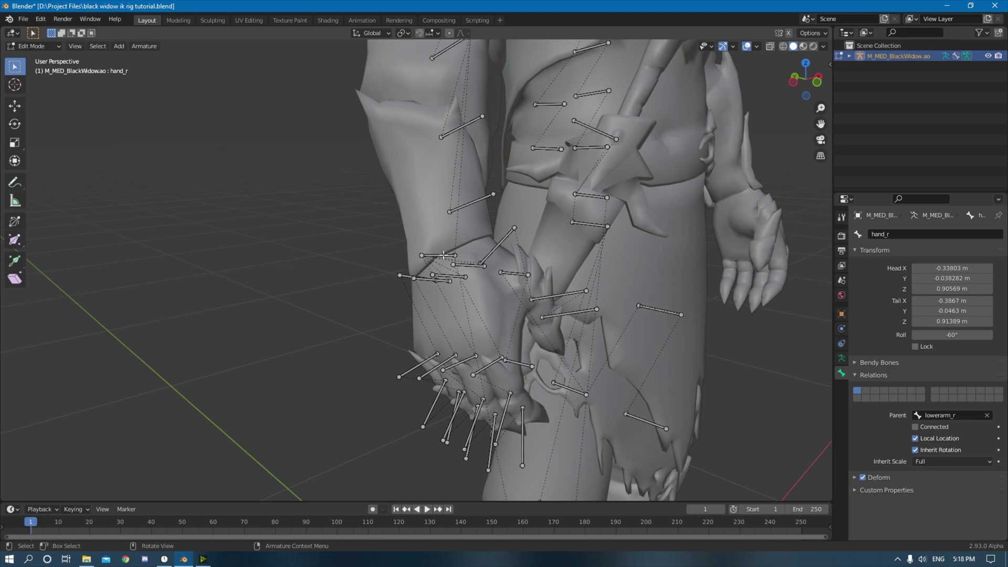
key(shift)
Step: Duplicate the ik_hand_gun bone in place and rename the copy ik_hand_r
click(441, 259)
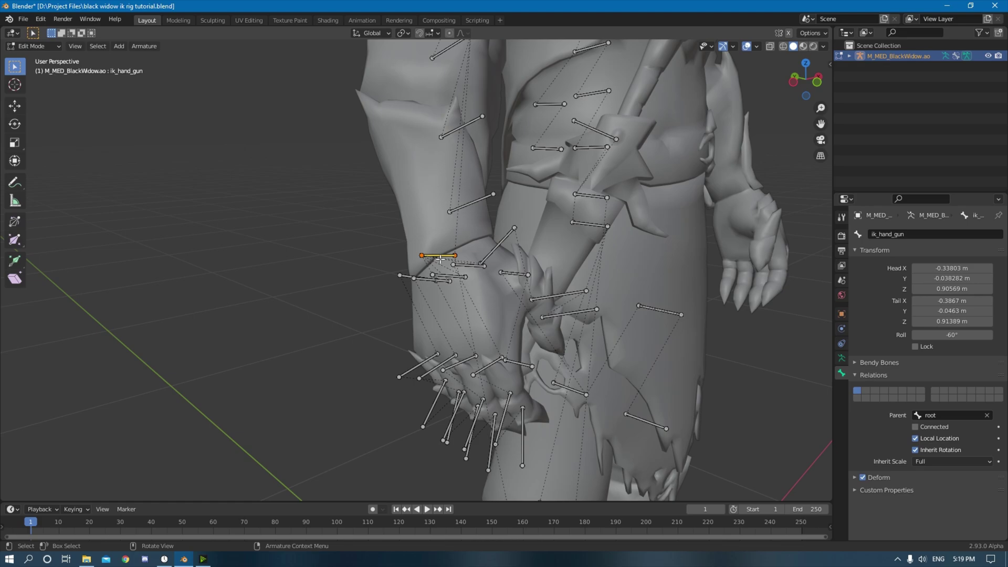
key(shift+d)
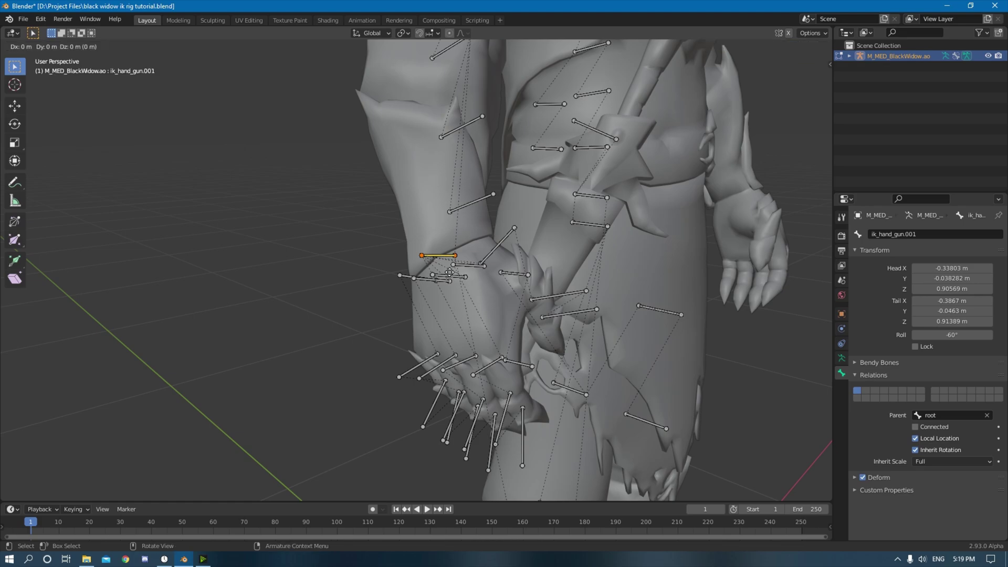
key(Escape)
click(911, 237)
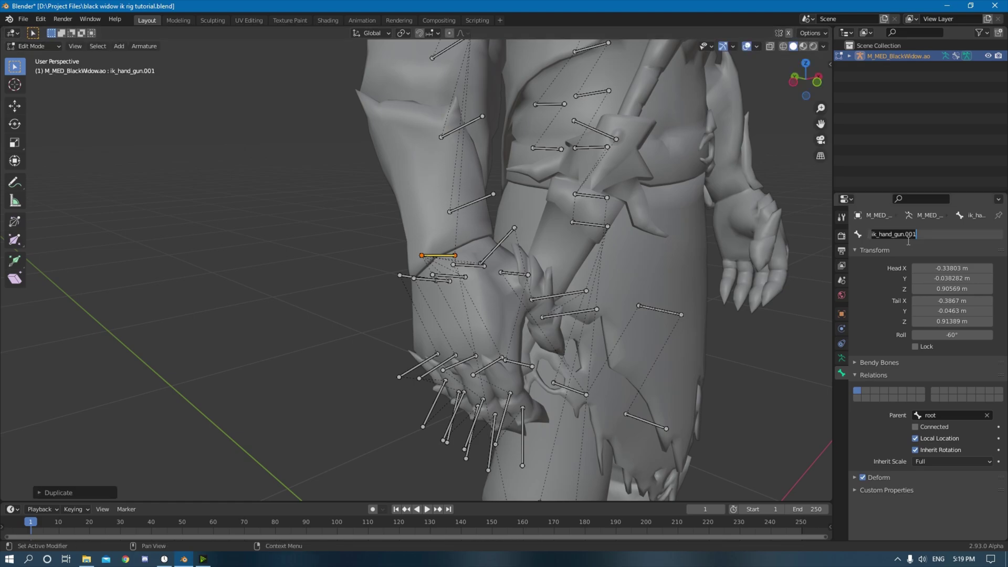
text(ik_hand_r)
key(Return)
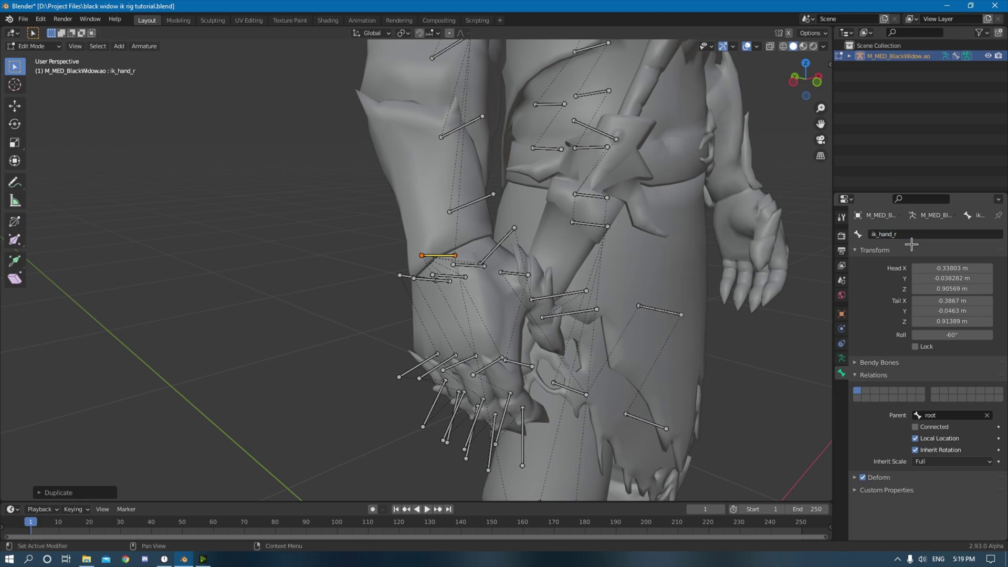
Step: Set the parent of the ik_hand_r bone to ik_hand_gun
middle_drag(628, 265, 698, 291)
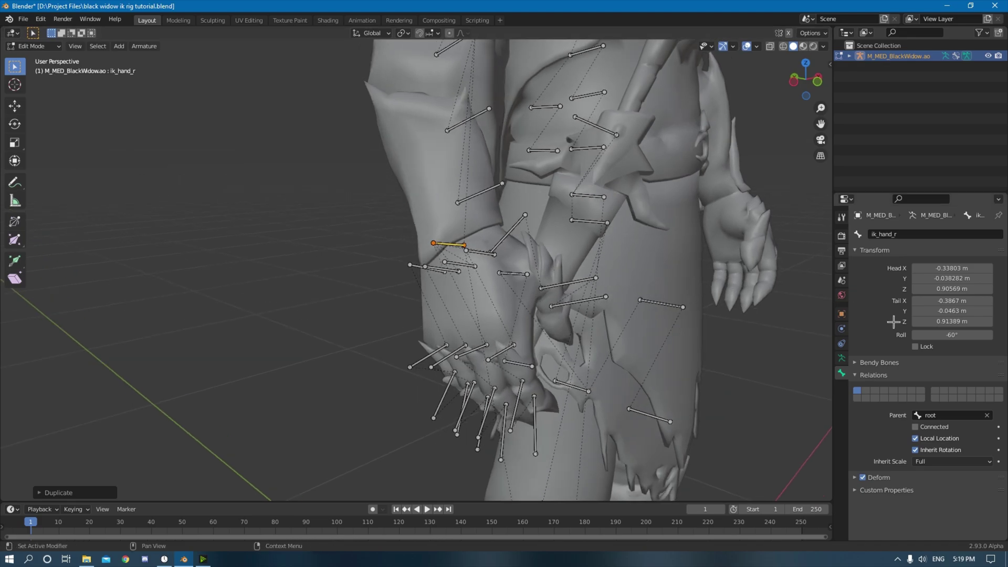
click(943, 413)
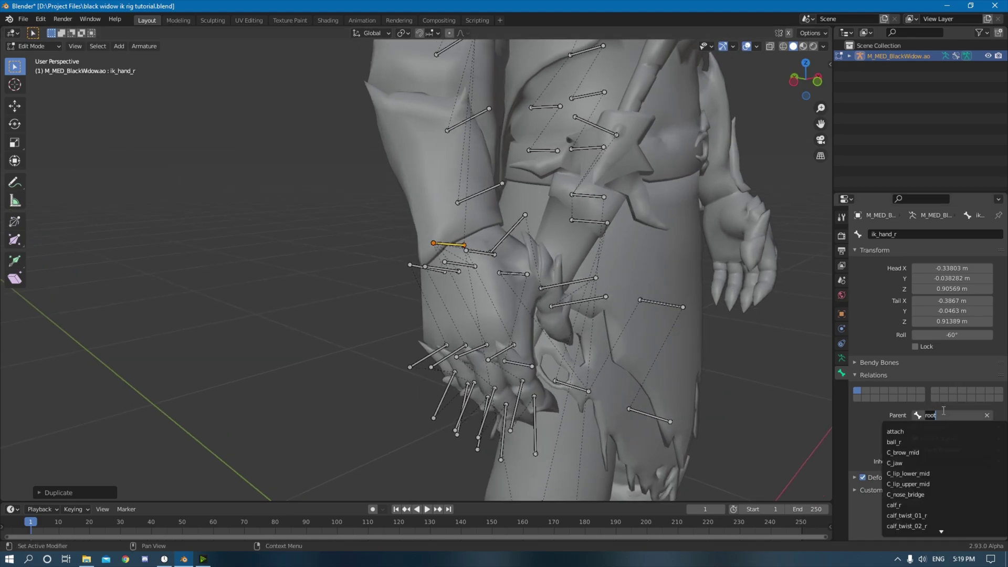
text(ik_h)
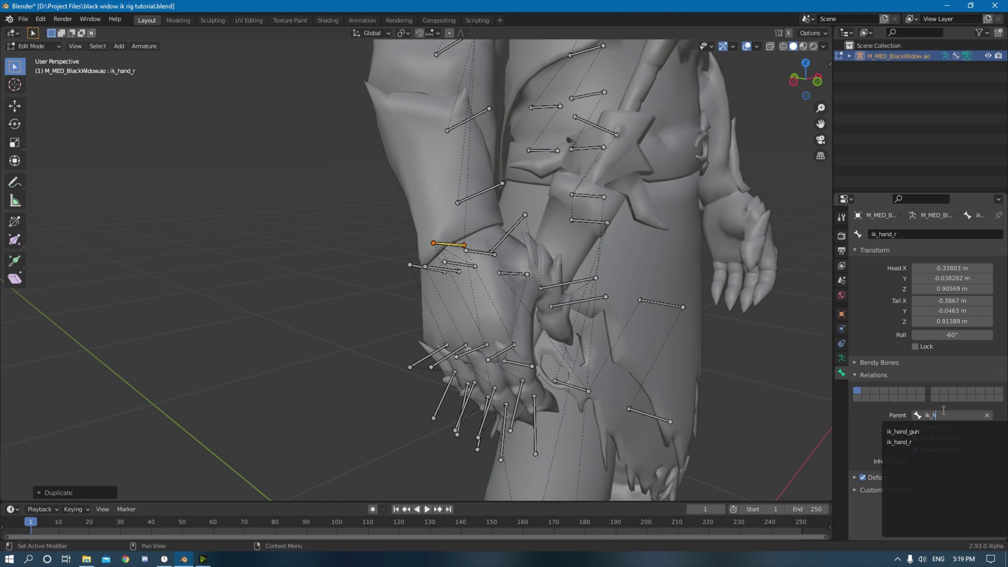
click(911, 434)
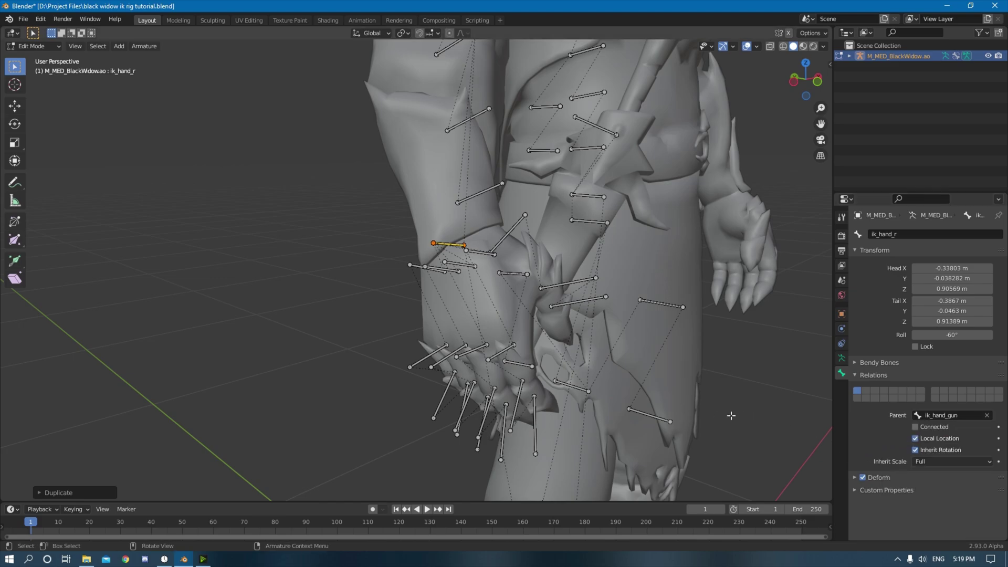
Step: Examine the overlapping bones at the right wrist by selecting them in turn
scroll(724, 414, down, 8)
mouse_move(686, 407)
middle_down()
mouse_move(667, 417)
mouse_move(693, 395)
middle_up()
scroll(692, 396, up, 6)
click(402, 251)
click(402, 251)
click(402, 251)
shift+middle_drag(402, 251, 530, 262)
click(438, 271)
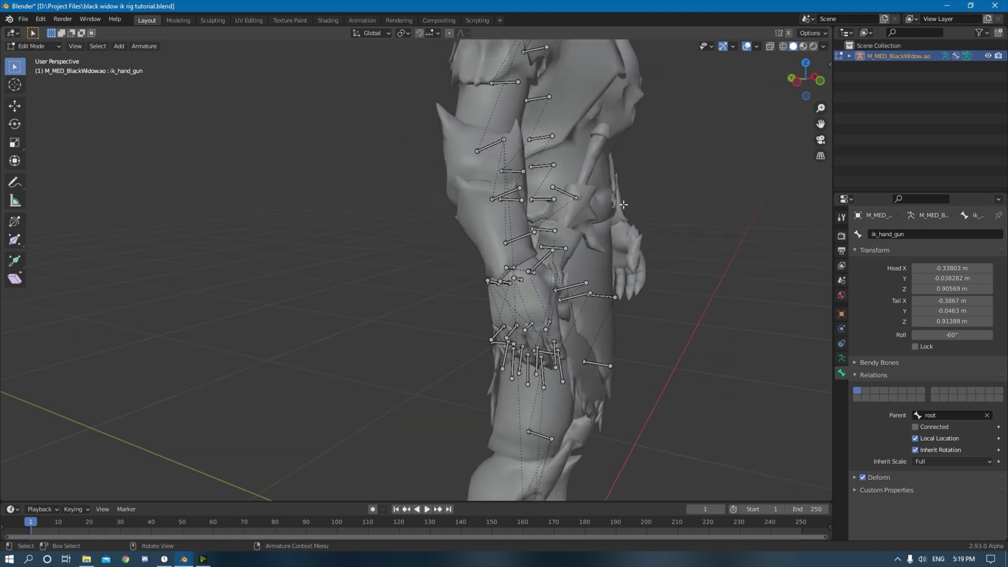
Step: In side view, extrude a bone about 0.05 m backwards along the Y axis from the head of lowerarm_r at the elbow
click(806, 92)
scroll(595, 208, up, 3)
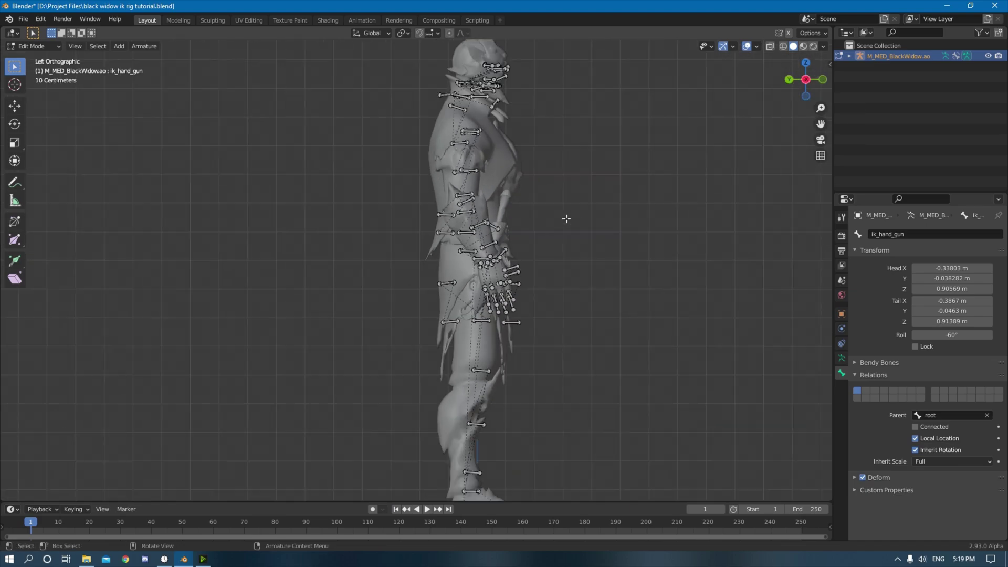
middle_drag(542, 219, 518, 218)
scroll(518, 218, up, 4)
scroll(484, 222, up, 2)
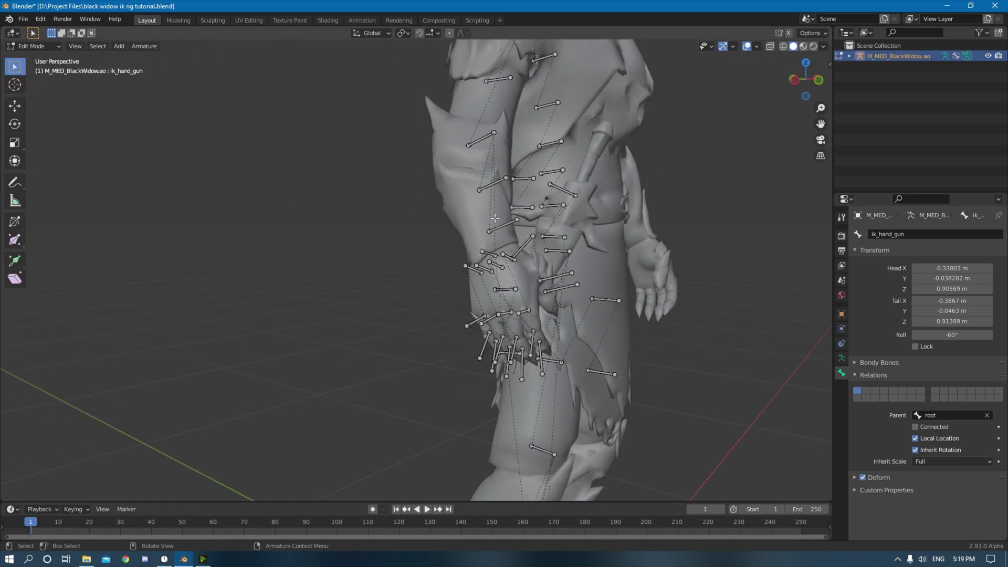
click(469, 145)
middle_drag(479, 149, 661, 157)
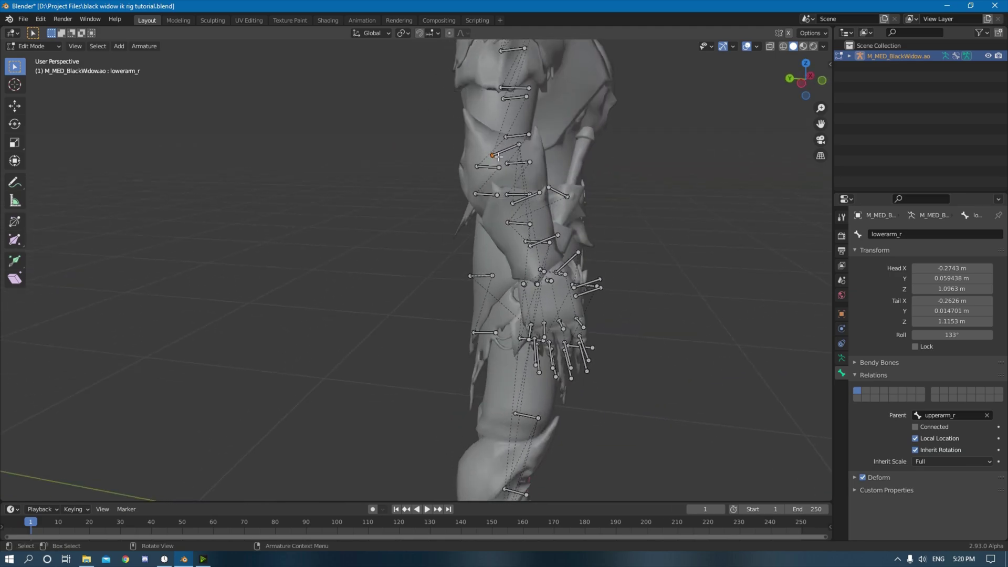
click(801, 83)
scroll(514, 145, down, 5)
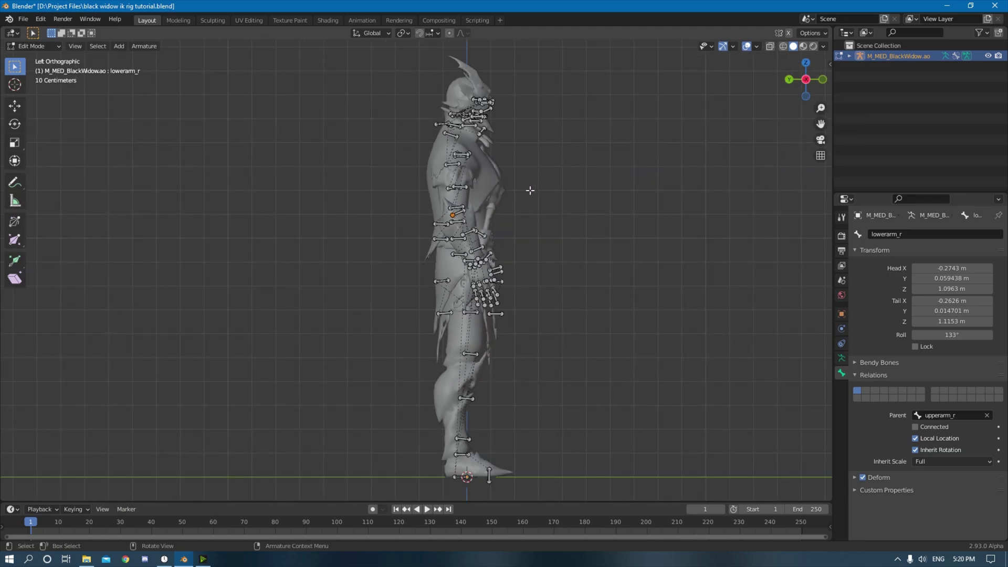
key(e)
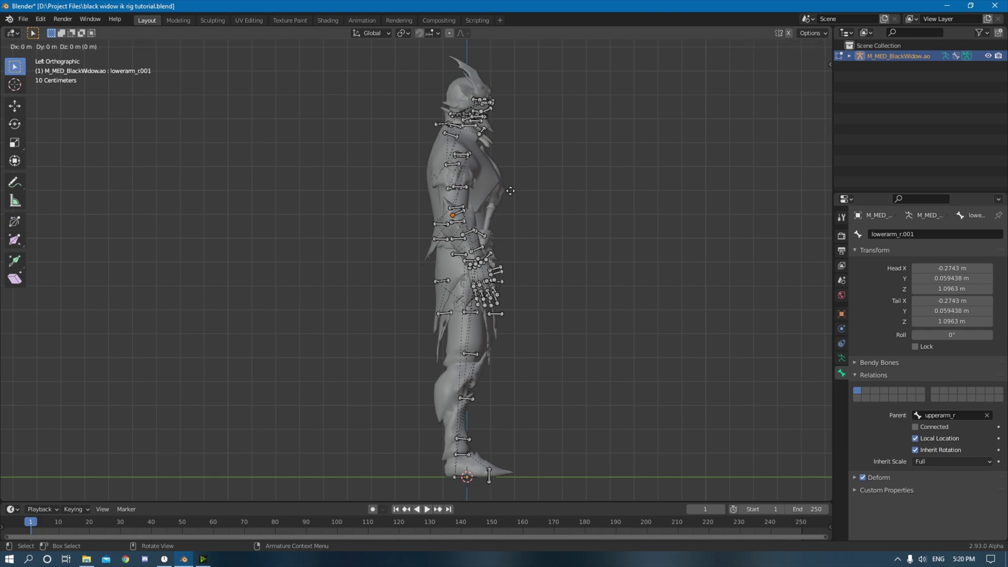
key(y)
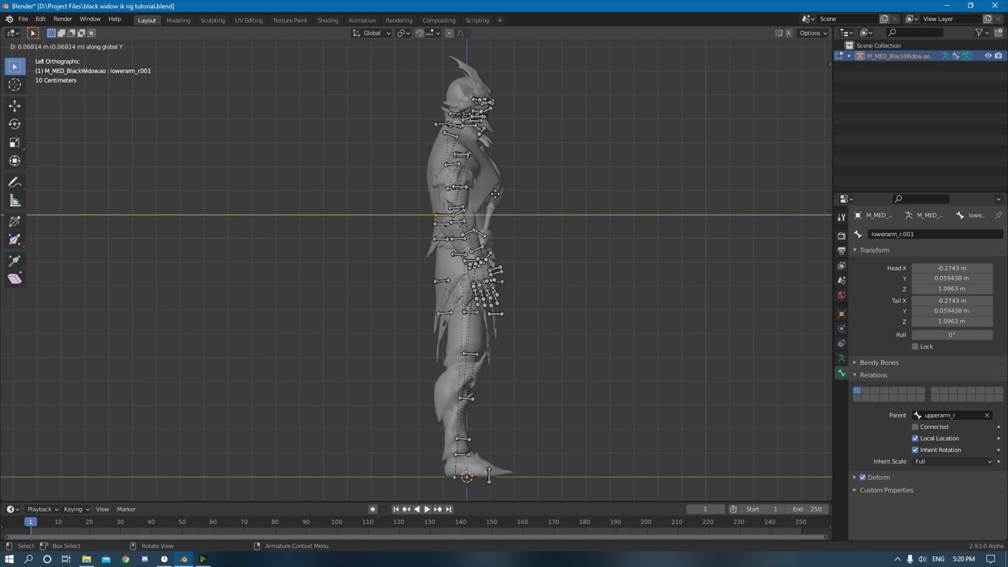
click(498, 194)
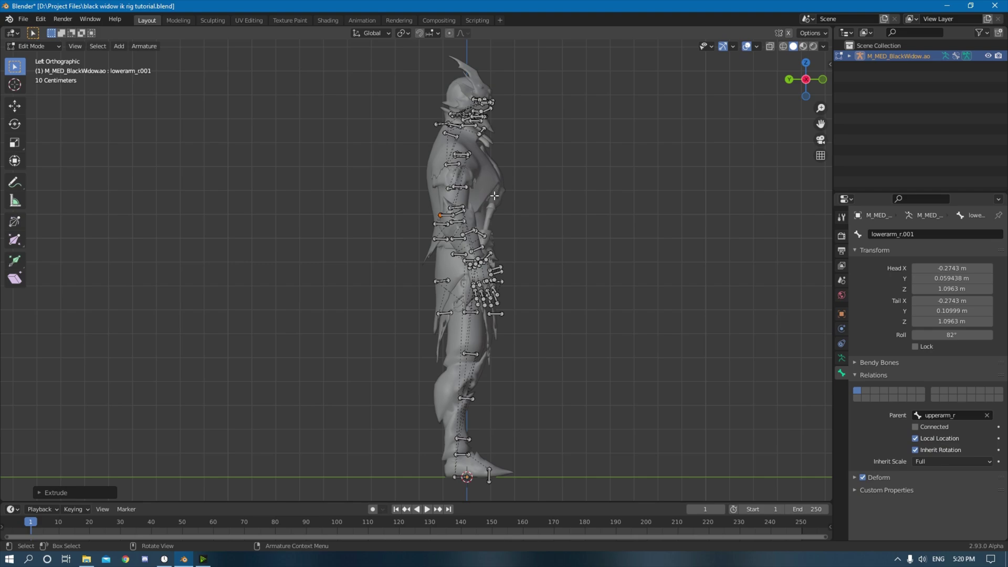
Step: Move the extruded elbow bone about 1.17 m along the Y axis, straight behind the character
click(27, 119)
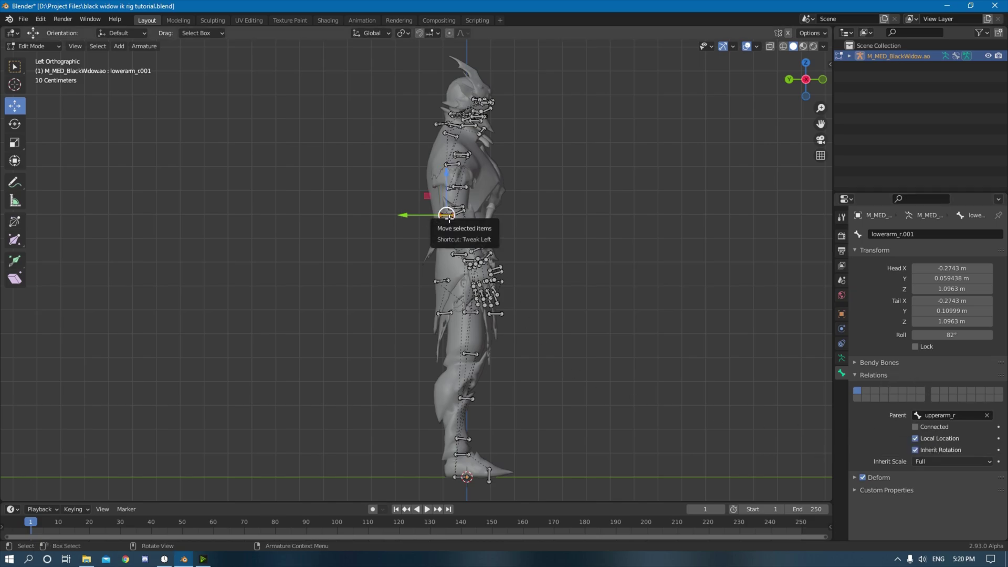
scroll(450, 219, down, 2)
drag(423, 236, 224, 250)
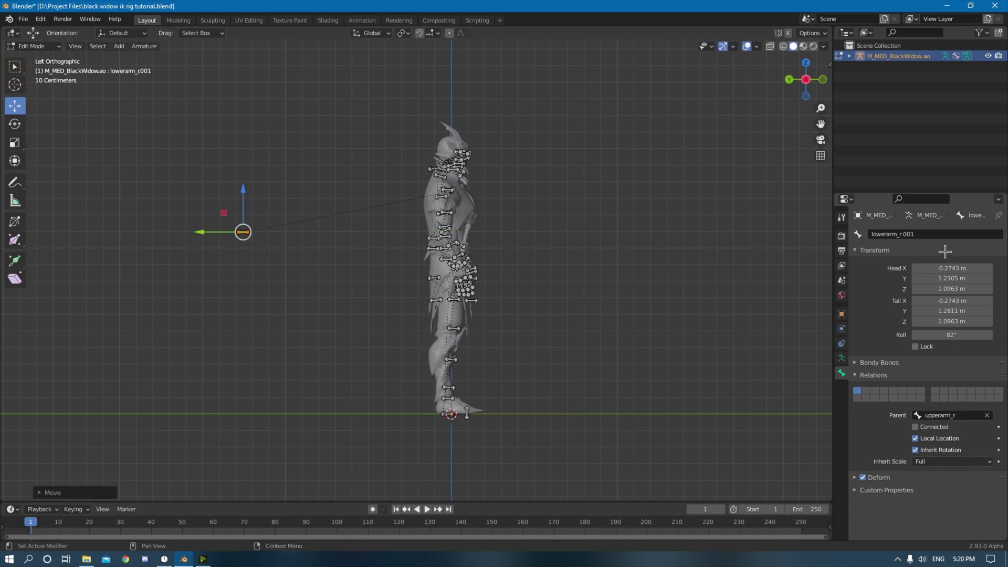
Step: Rename the bone behind the elbow pole_arm_r and set its parent to pelvis
click(940, 236)
text(pole)
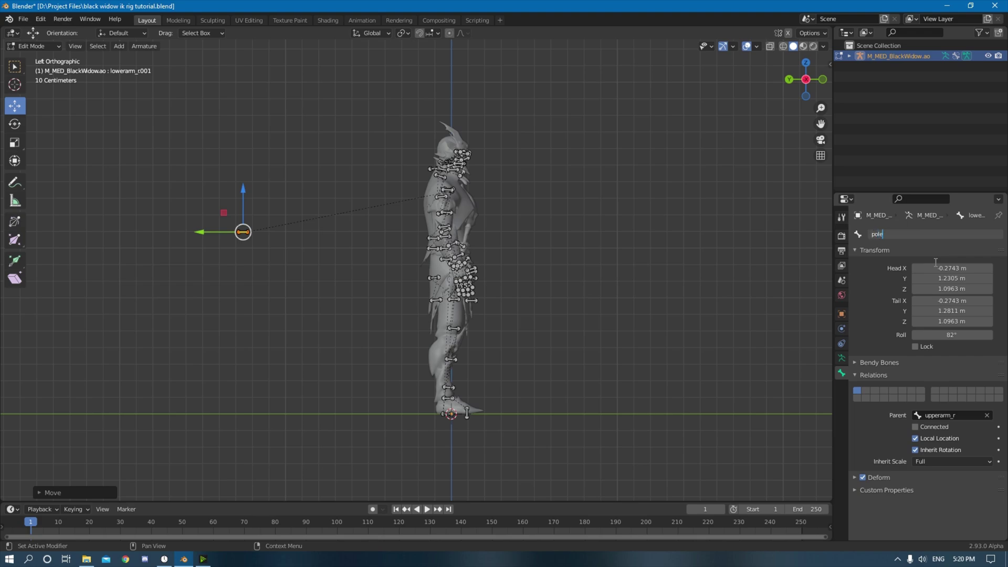
text(_arm_r)
key(Return)
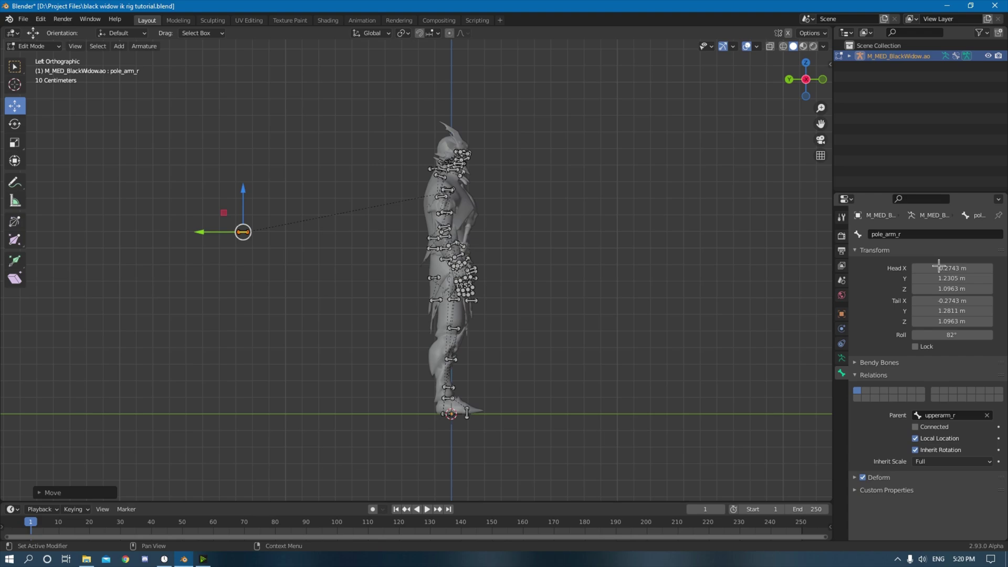
click(950, 416)
text(pelvis)
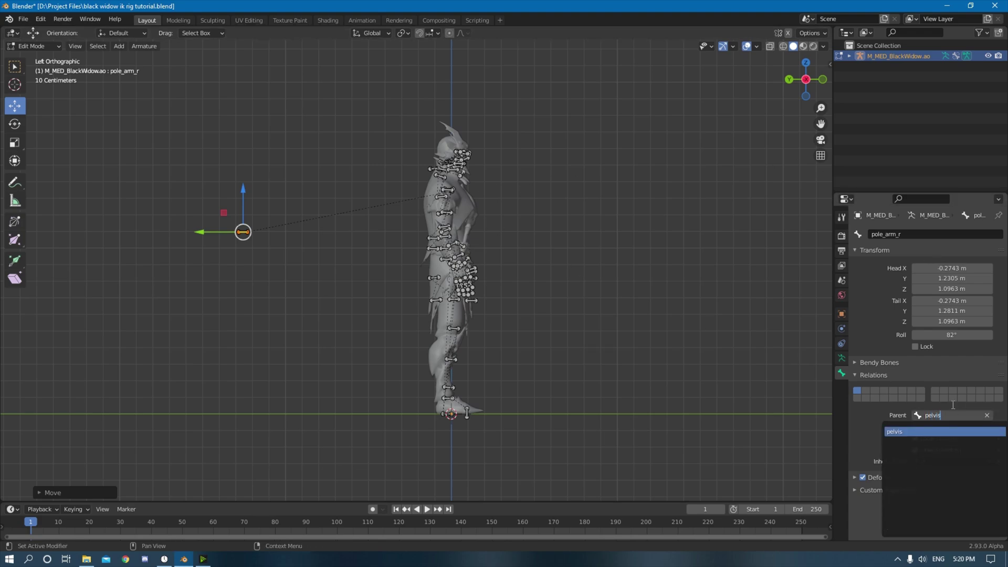
key(Return)
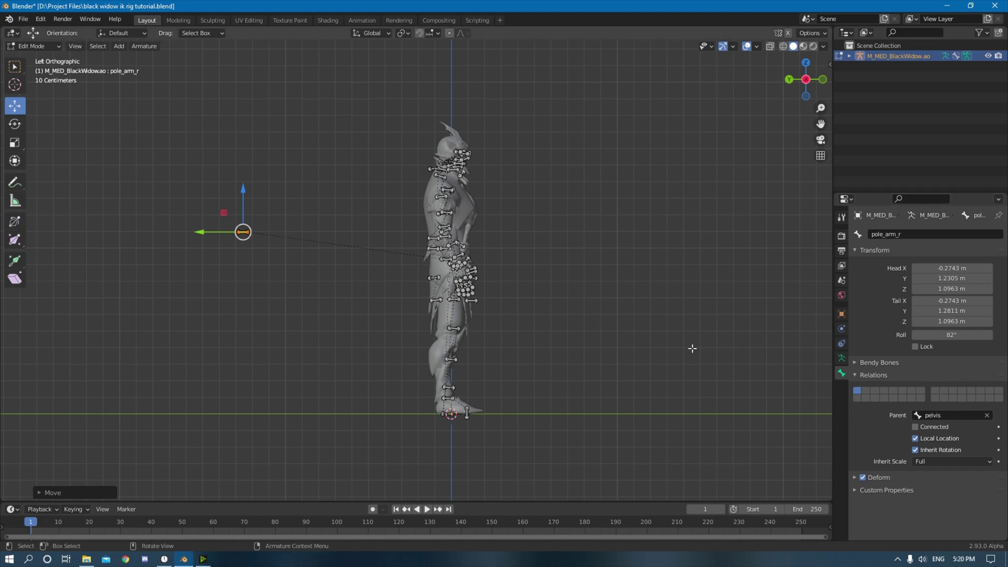
Step: Duplicate the foot_r bone at the right ankle, keeping the copy in the same place
middle_drag(618, 333, 504, 221)
scroll(586, 368, up, 3)
scroll(497, 227, up, 4)
scroll(495, 389, down, 3)
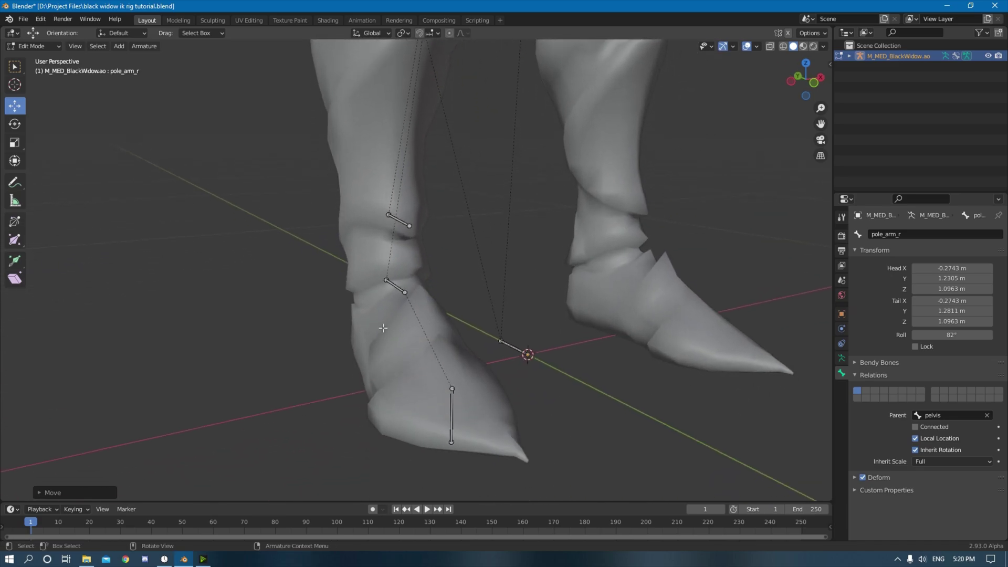
click(393, 284)
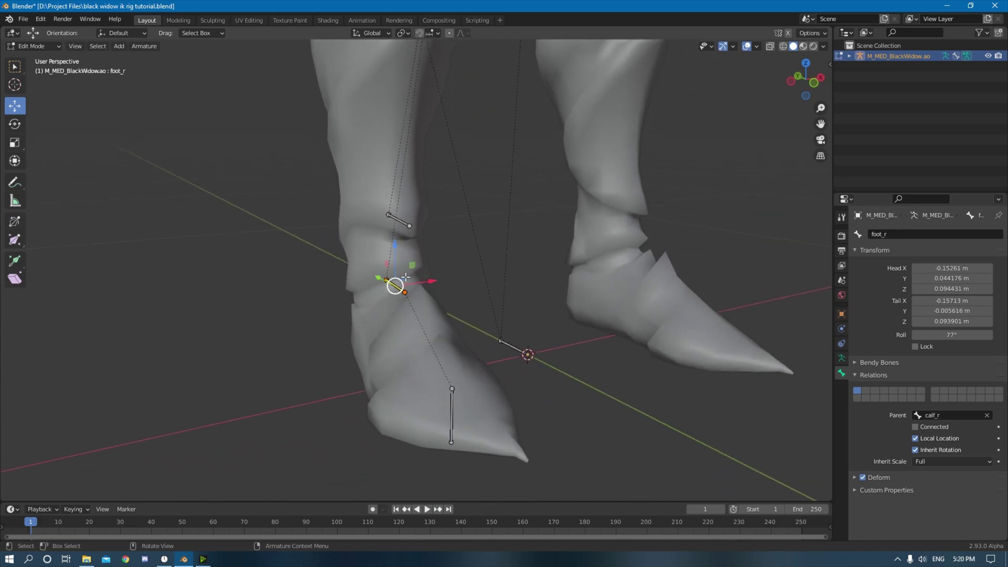
key(shift+d)
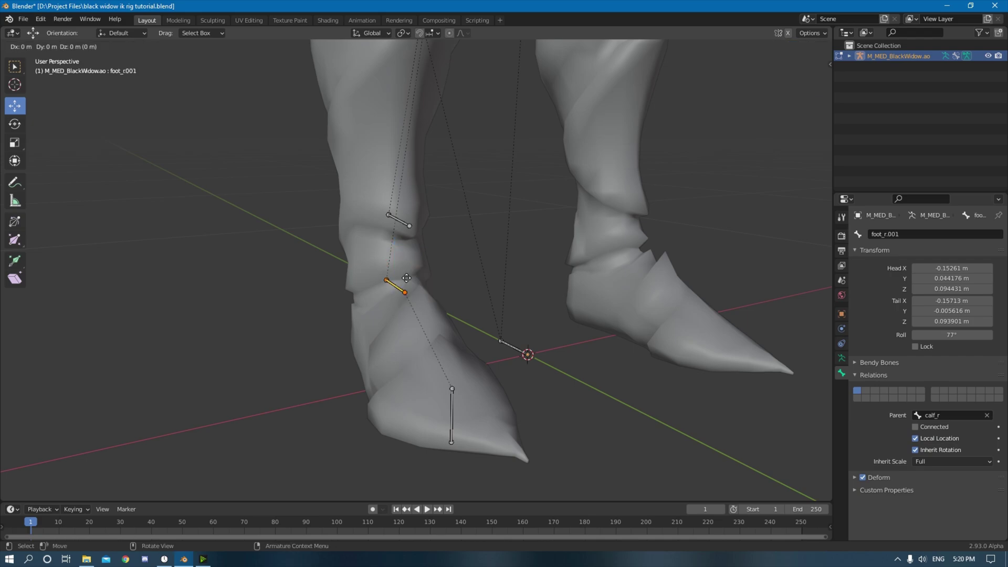
right_click(407, 278)
Step: Rename the duplicated foot bone ik_foot_r and set its parent to root
click(940, 235)
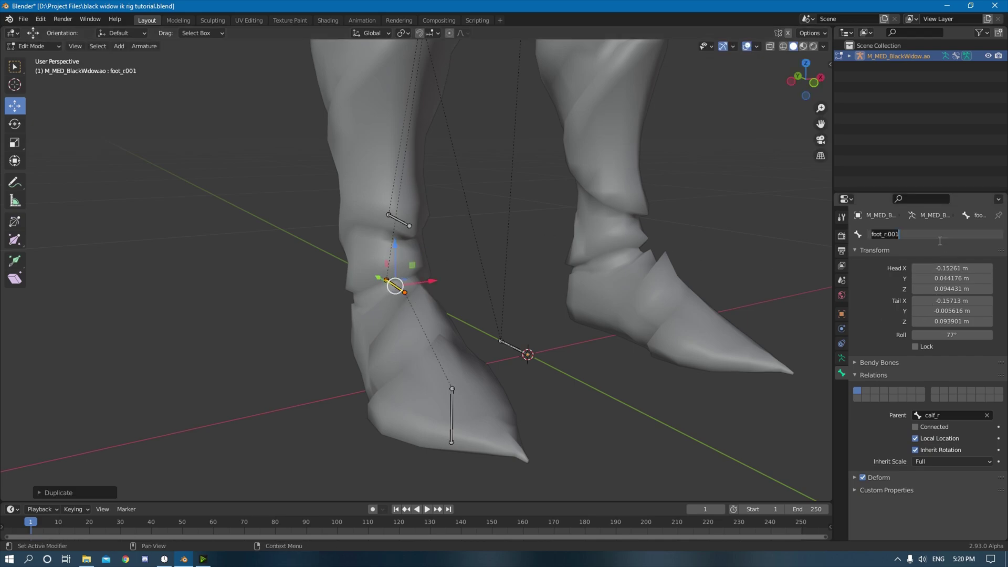
text(ik_foot_r)
key(Return)
click(951, 415)
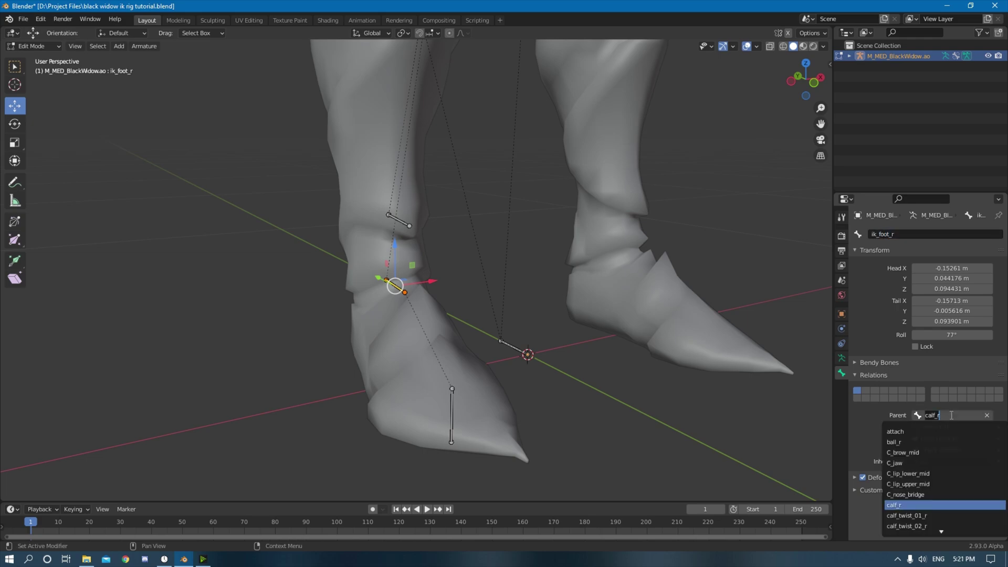
text(root)
key(Return)
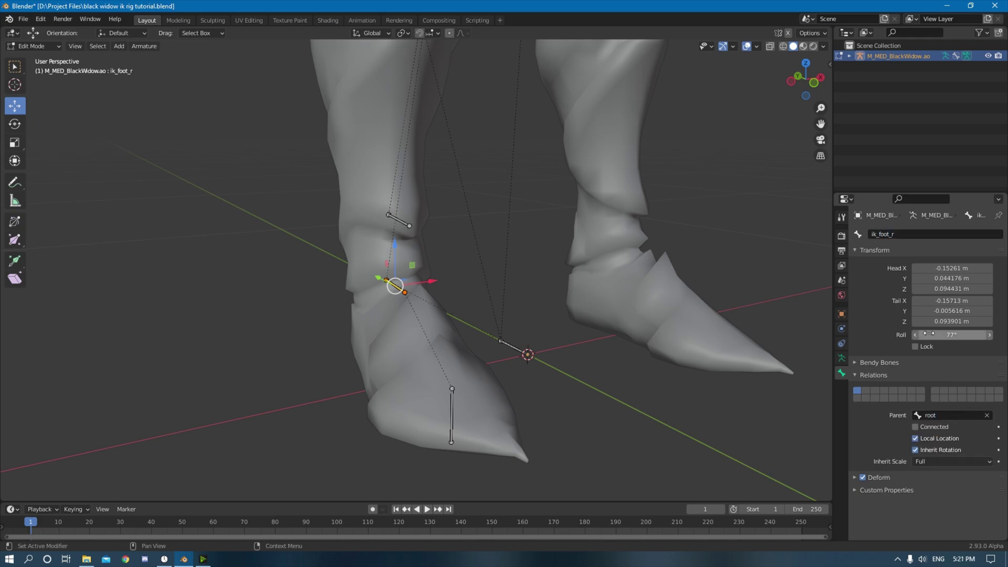
Step: In side view, extrude a bone about 0.05 m forwards along the Y axis from the tail of calf_r at the knee
scroll(586, 249, down, 5)
middle_drag(564, 262, 499, 284)
click(430, 249)
click(811, 92)
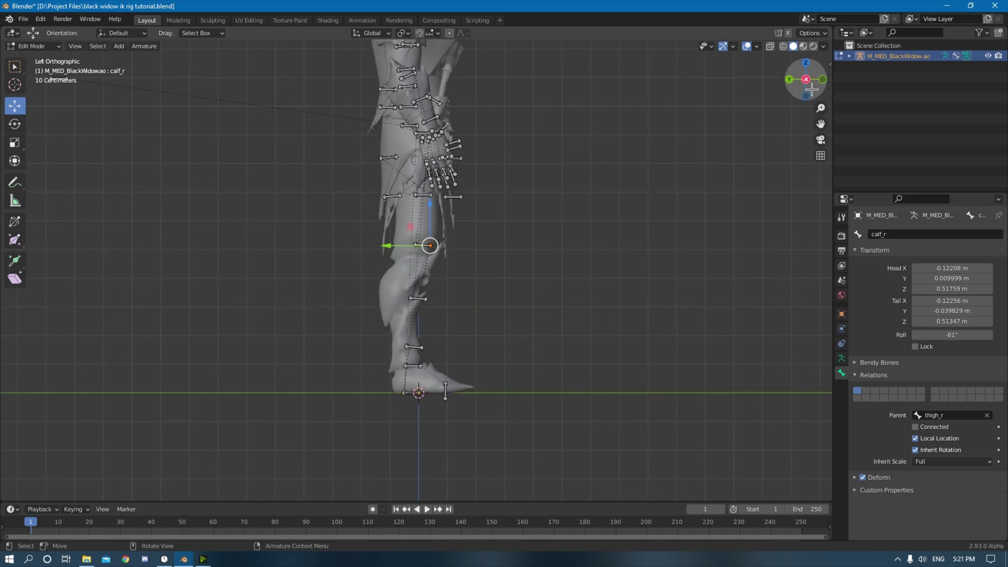
scroll(601, 254, down, 4)
key(e)
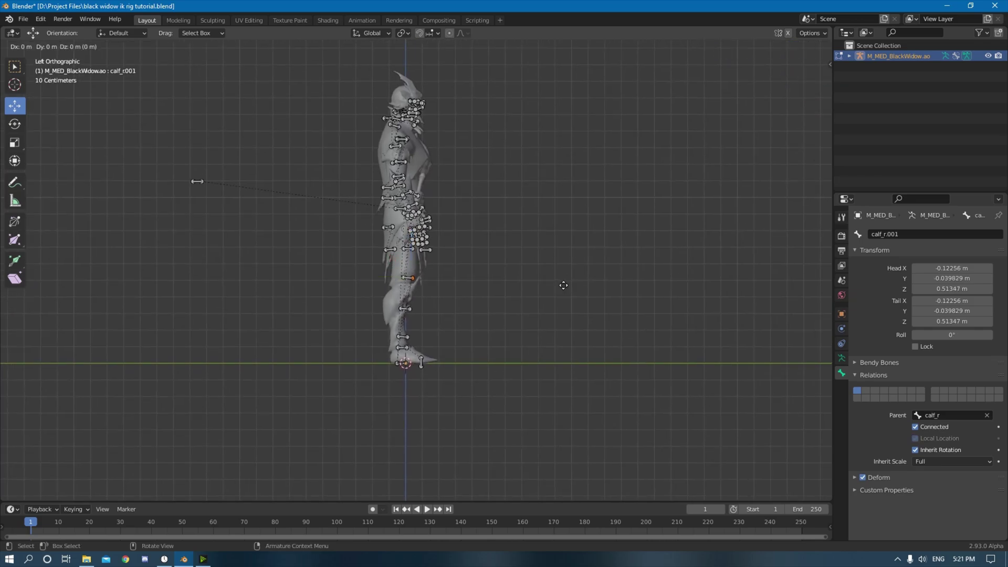
key(y)
click(571, 282)
Step: Disconnect the extruded knee bone from its parent and move it about 1.39 m along the Y axis, straight in front of the character
scroll(500, 291, up, 6)
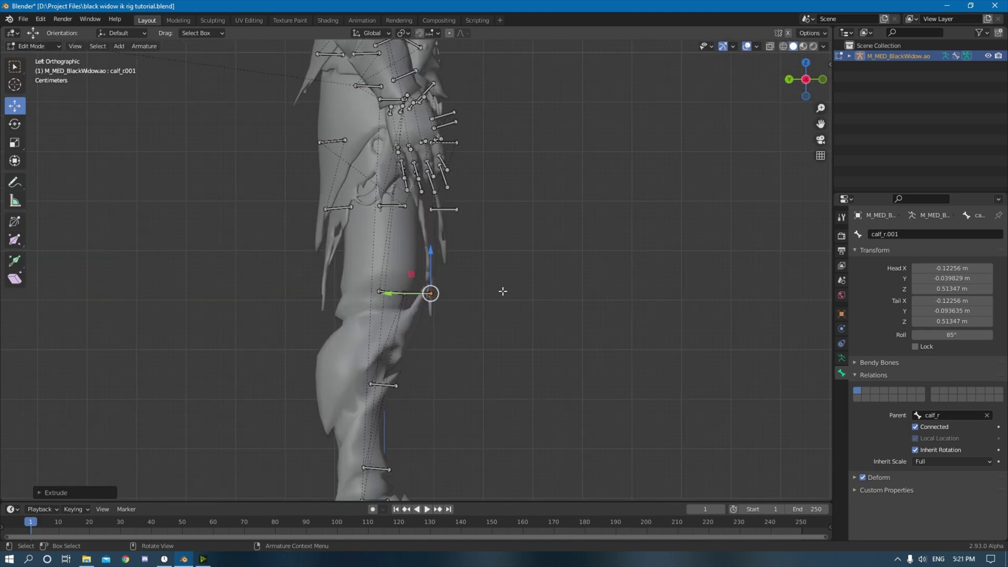
click(418, 294)
scroll(499, 304, down, 6)
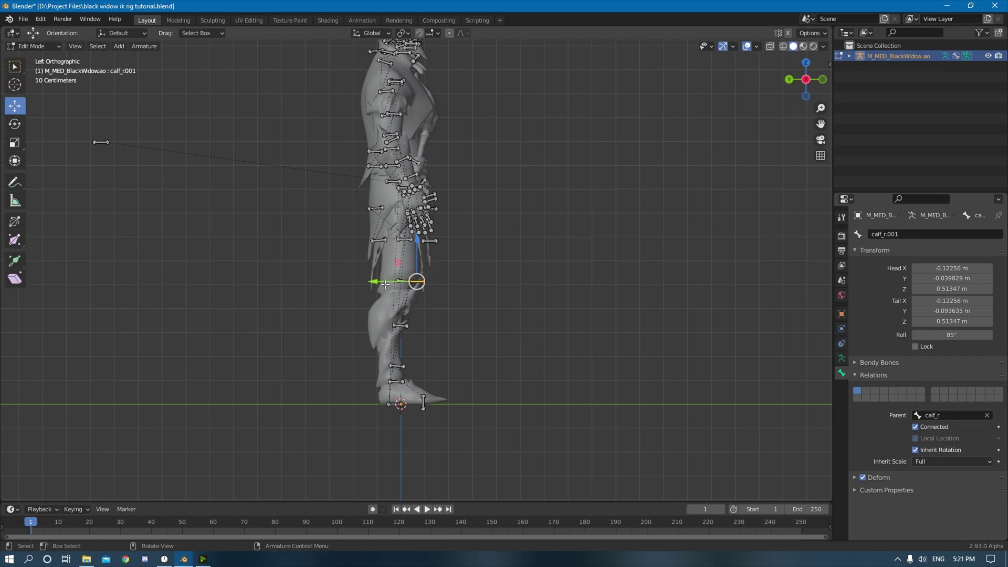
drag(386, 282, 474, 298)
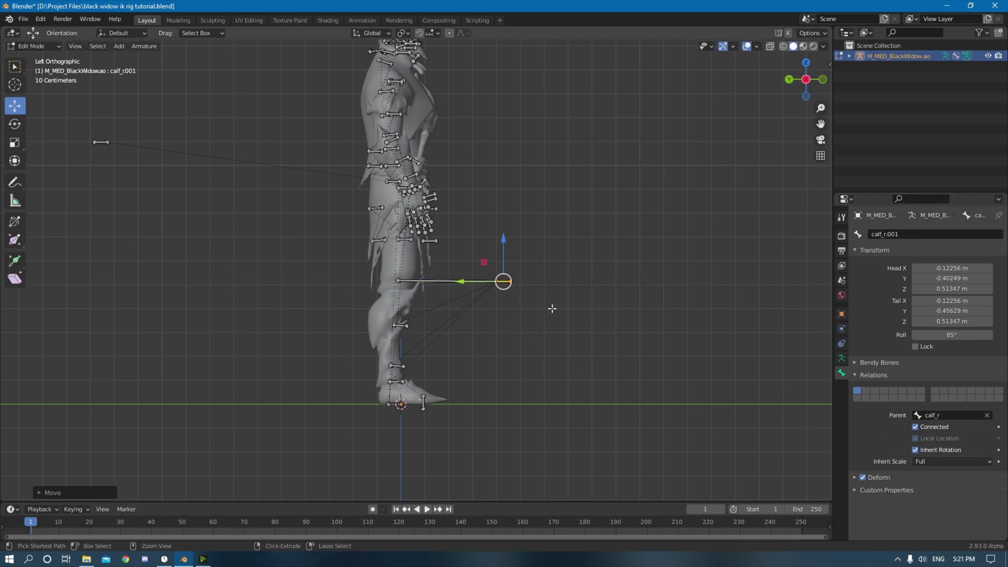
key(ctrl+z)
click(939, 429)
key(g)
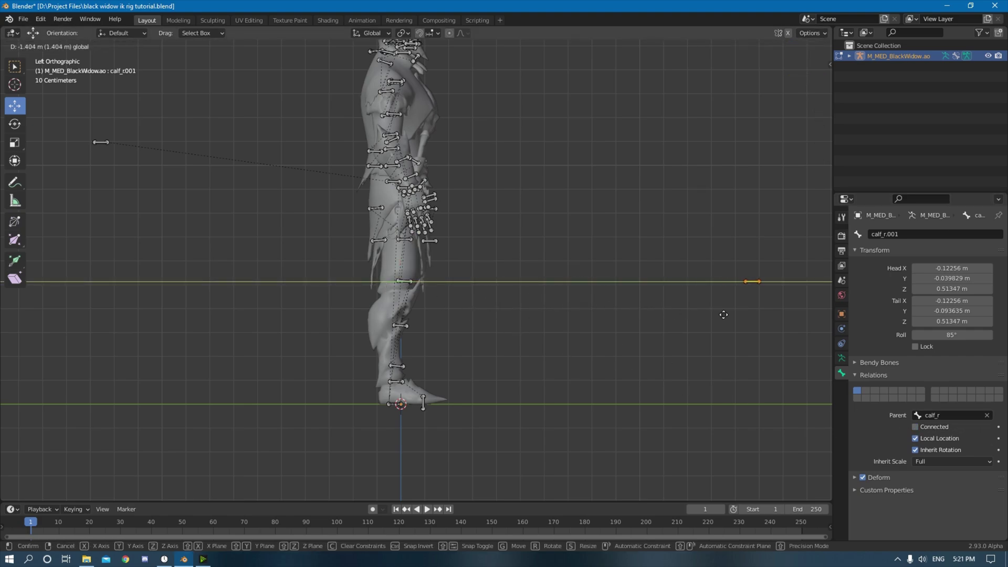
click(718, 315)
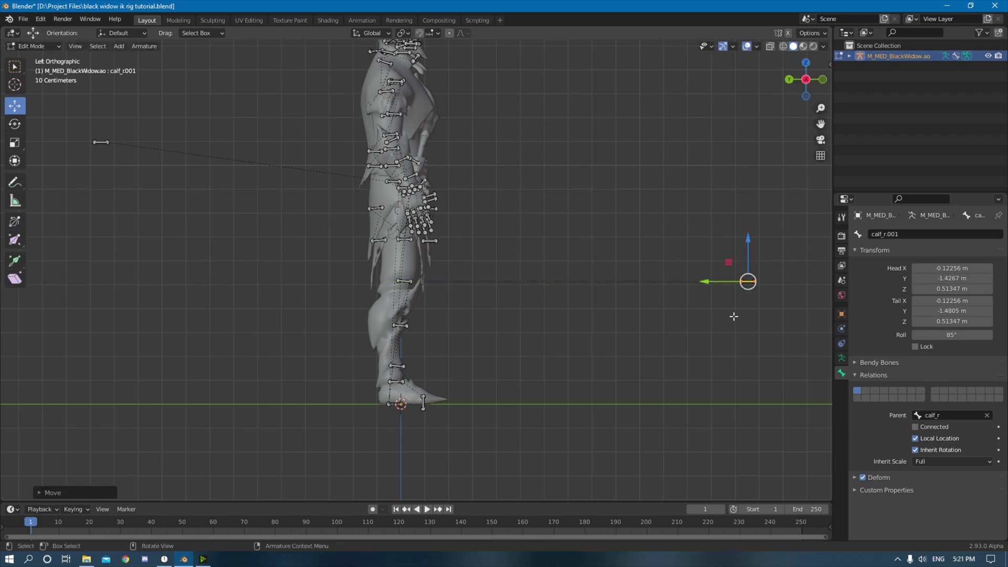
Step: Rename the bone in front of the knee pole_leg_r and set its parent to pelvis
click(905, 235)
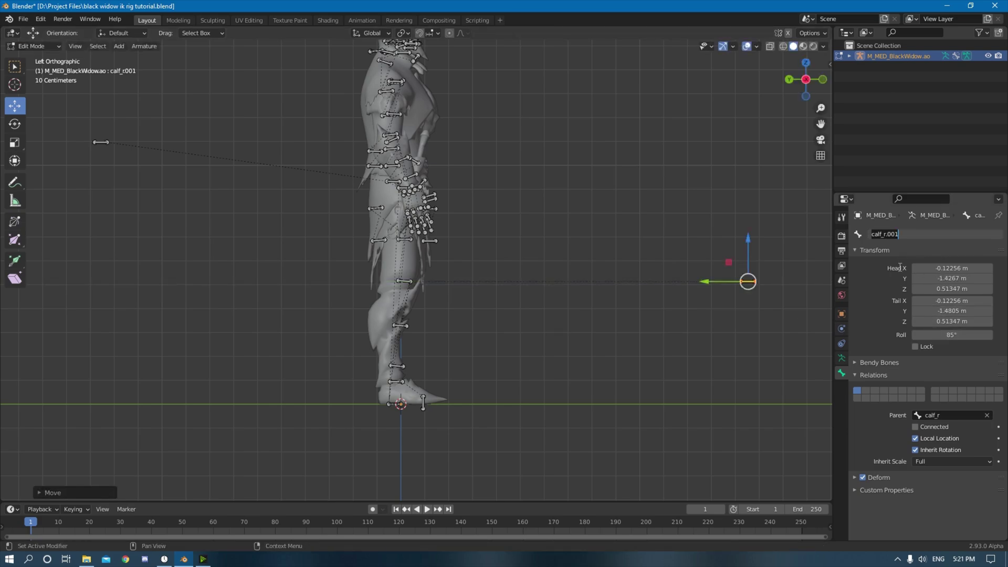
text(pole_leg)
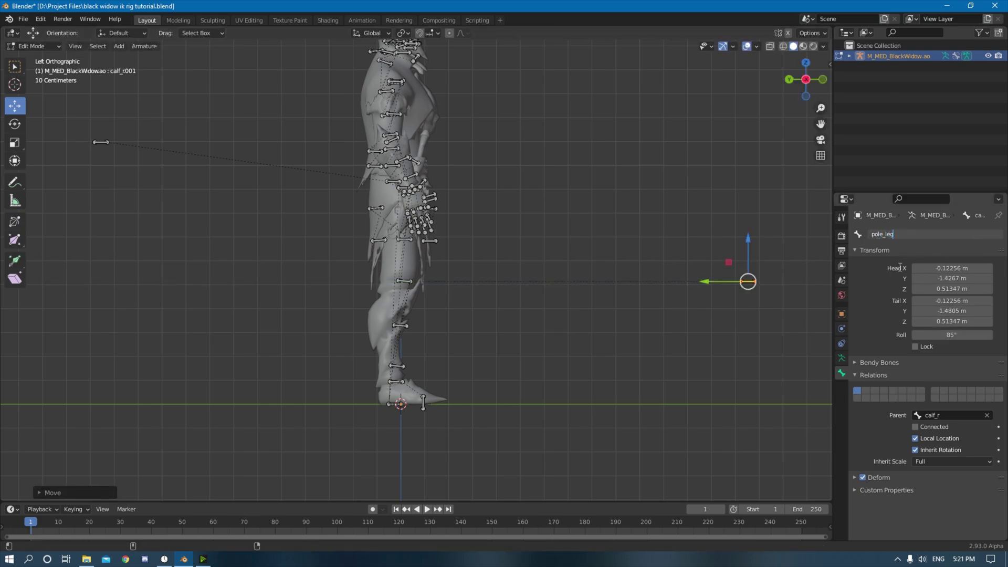
text(_r)
key(Return)
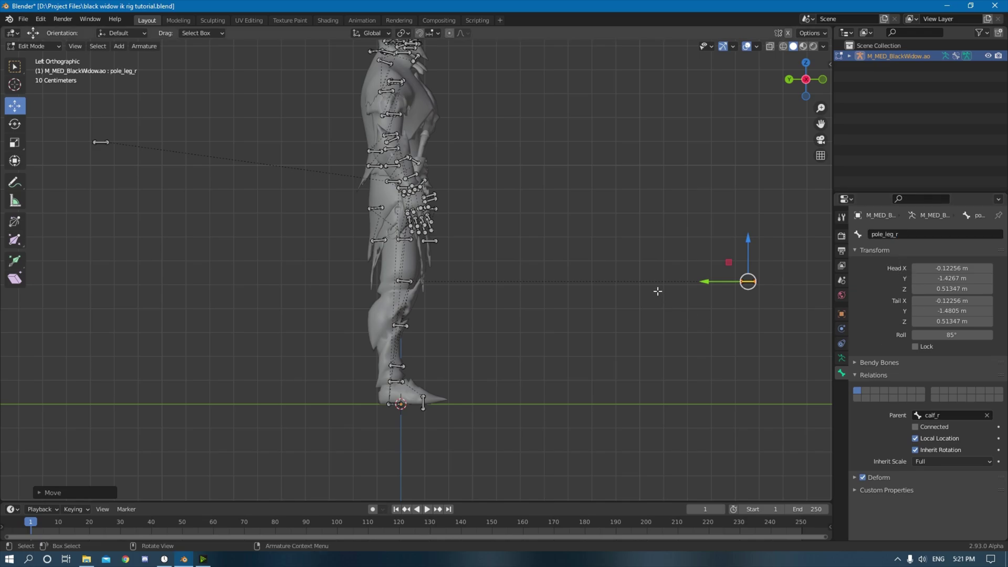
click(935, 415)
text(pwel)
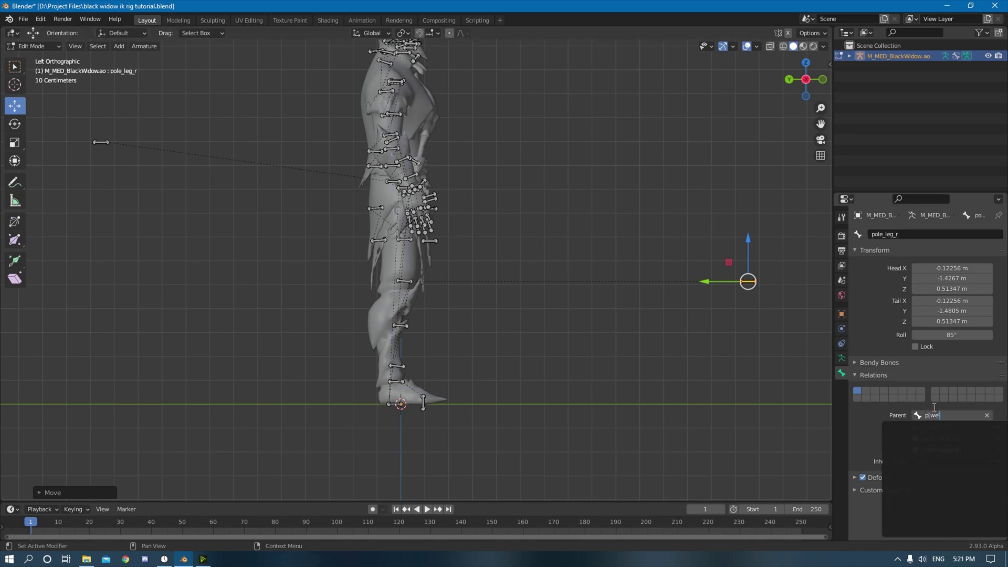
key(Return)
Step: In Pose Mode, add an IK constraint to hand_r with ik_hand_r as its target bone
middle_drag(630, 315, 639, 378)
scroll(639, 378, up, 6)
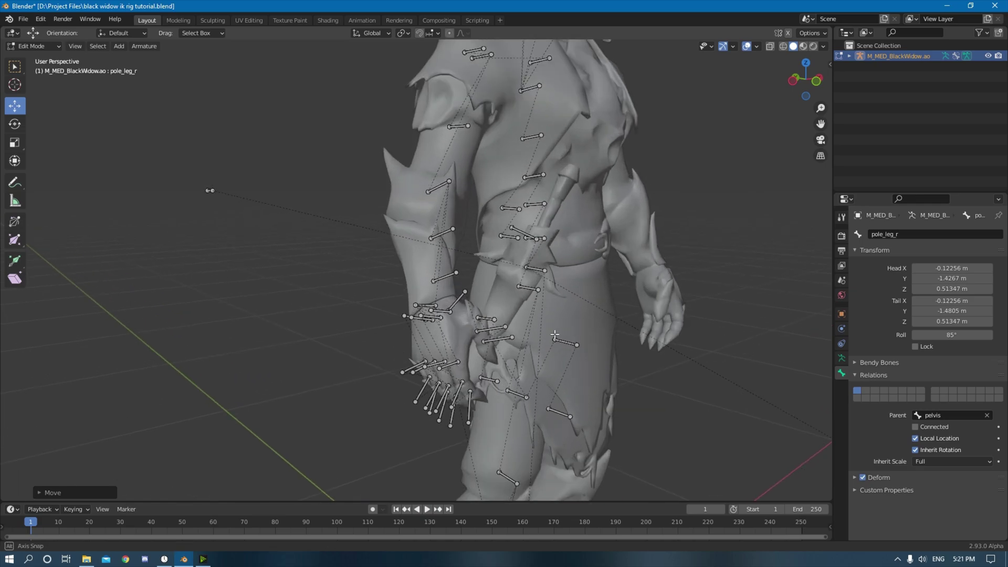
middle_drag(553, 333, 488, 342)
click(37, 46)
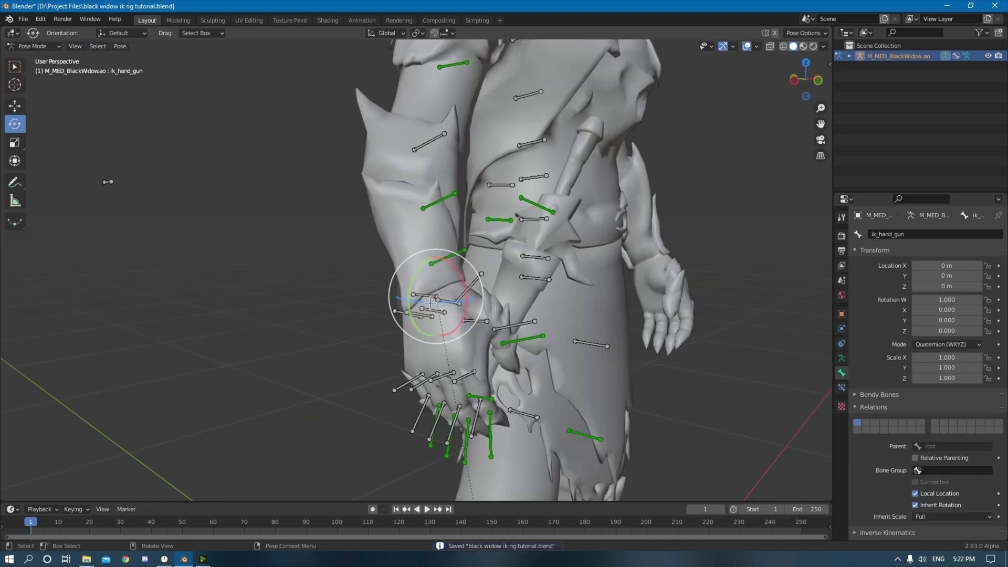
click(430, 303)
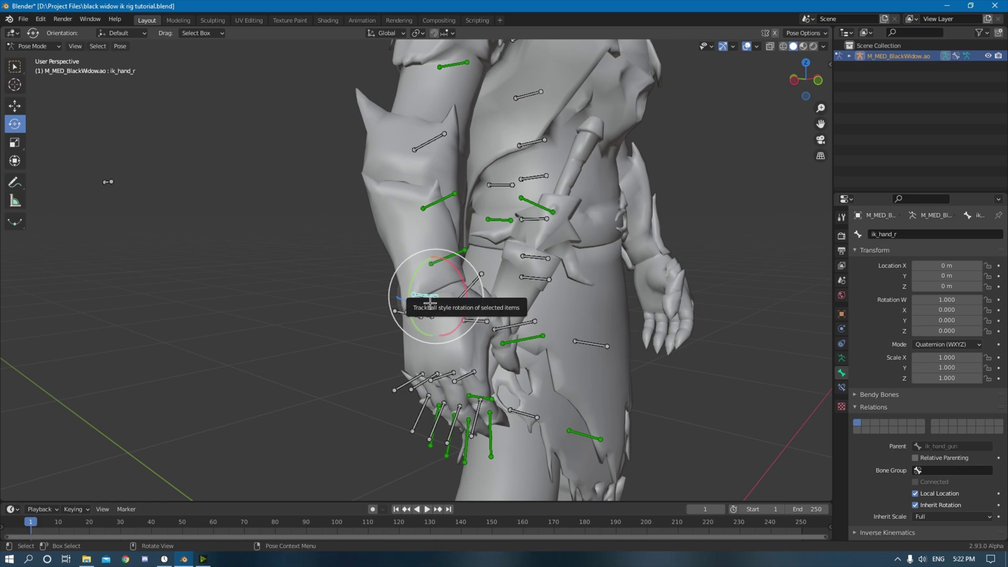
shift+click(430, 302)
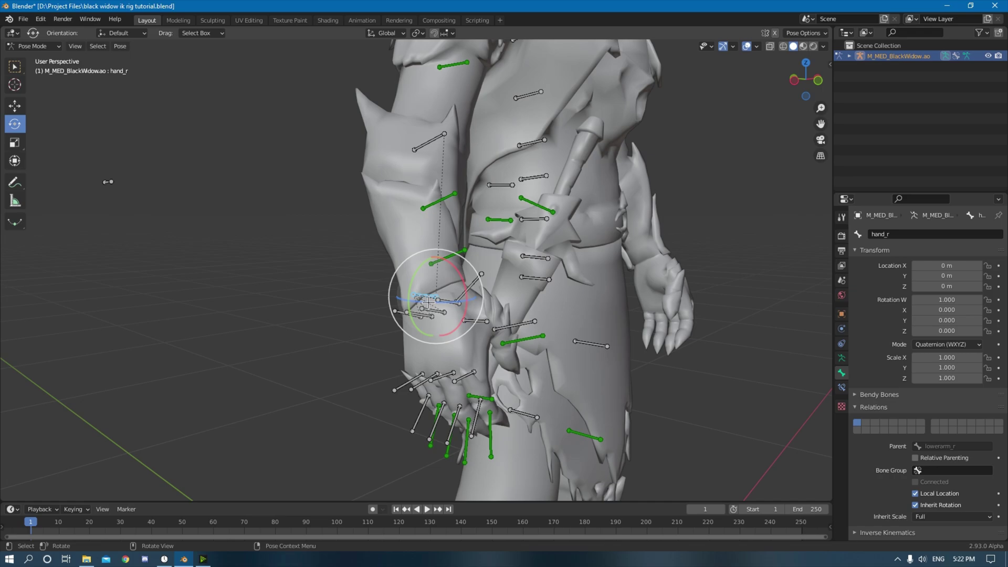
key(shift+i)
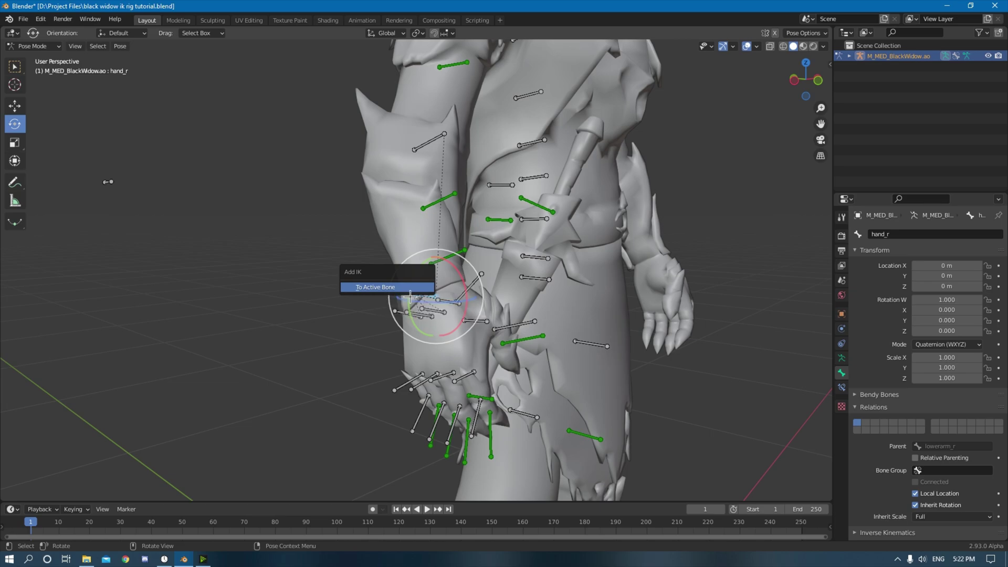
click(410, 290)
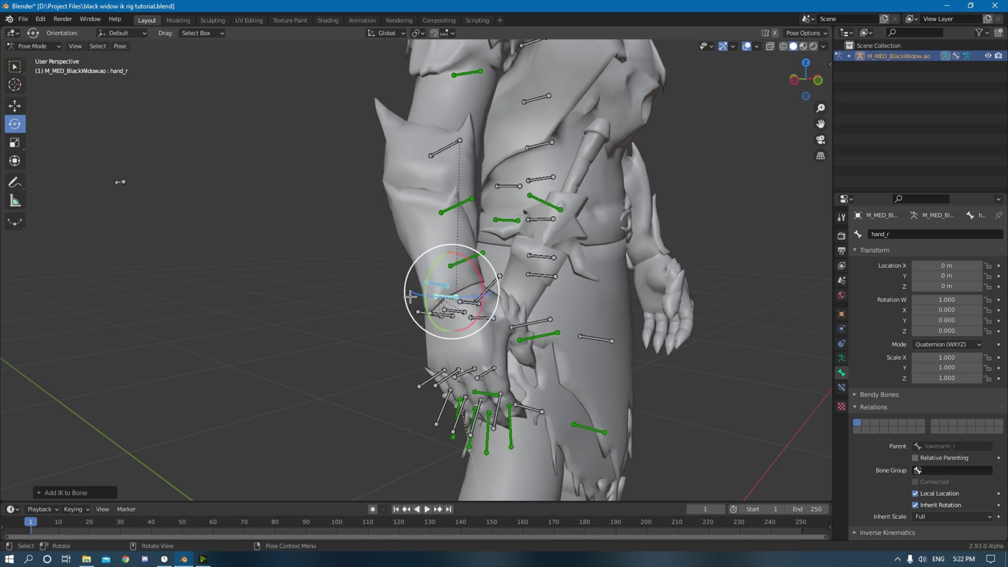
Step: Enable Rotation in the hand_r IK constraint and set its chain length to 3
click(849, 394)
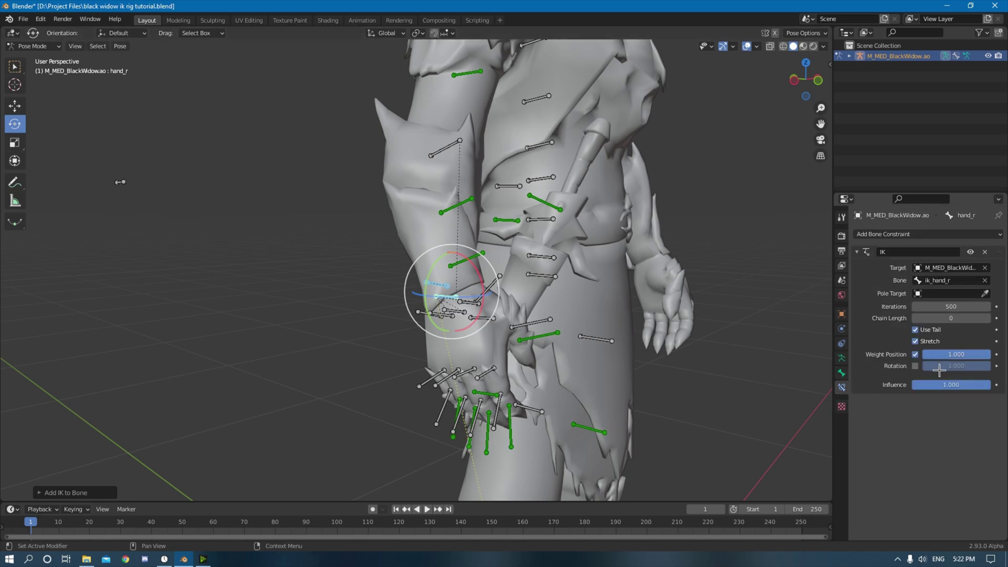
click(919, 369)
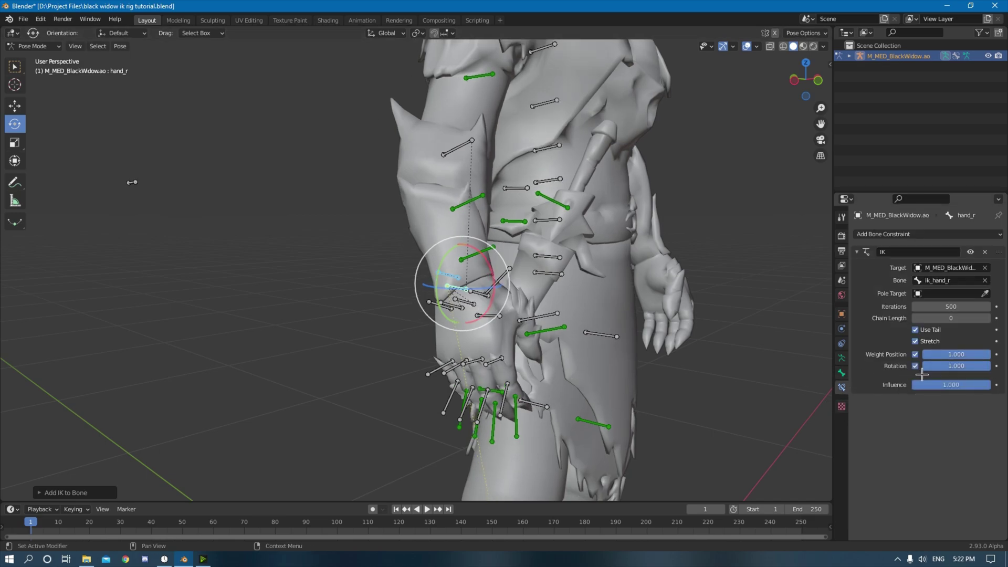
click(987, 318)
click(987, 318)
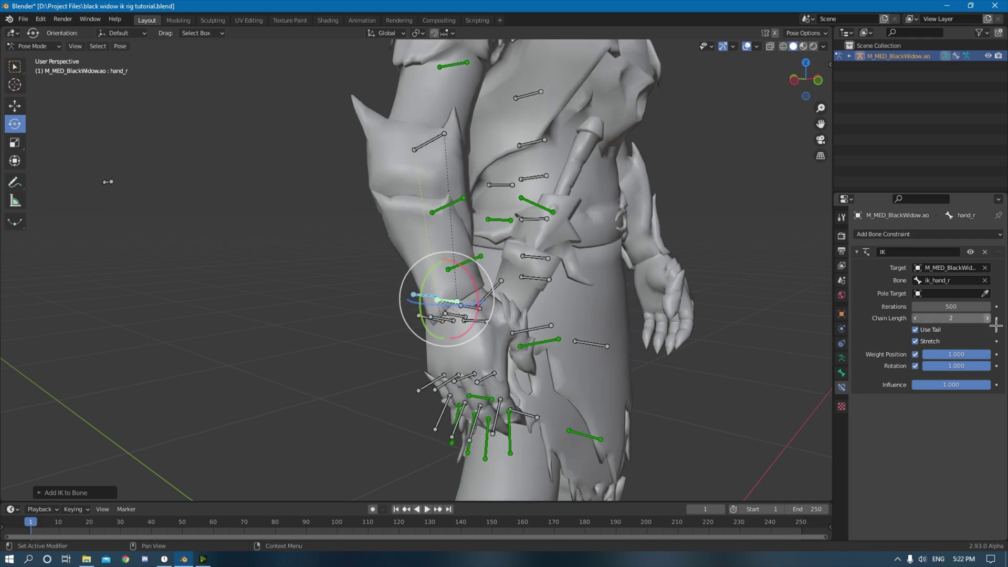
click(987, 318)
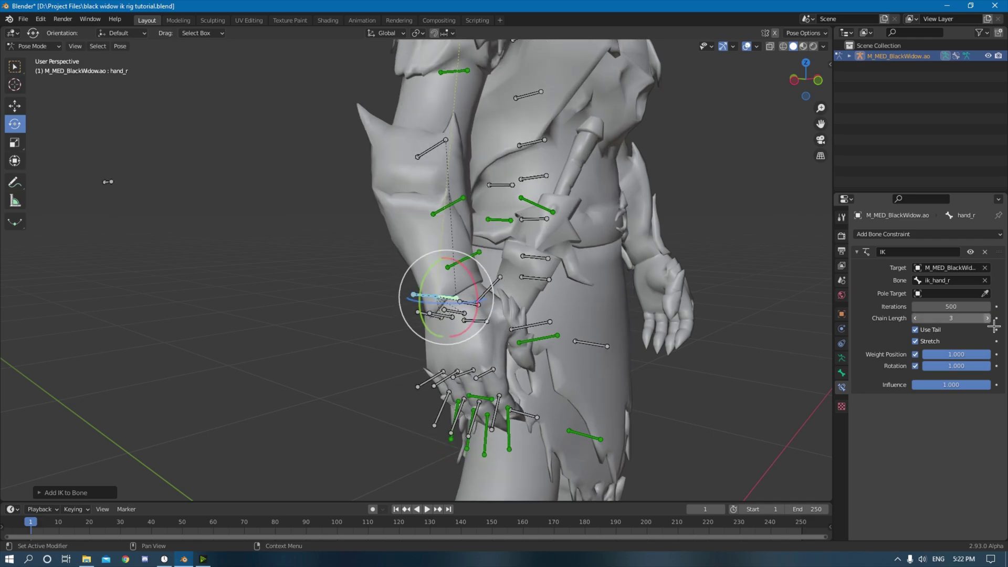
Step: Set the IK constraint's pole target to M_MED_BlackWidow.ao with pole_arm_r as the pole bone
click(950, 294)
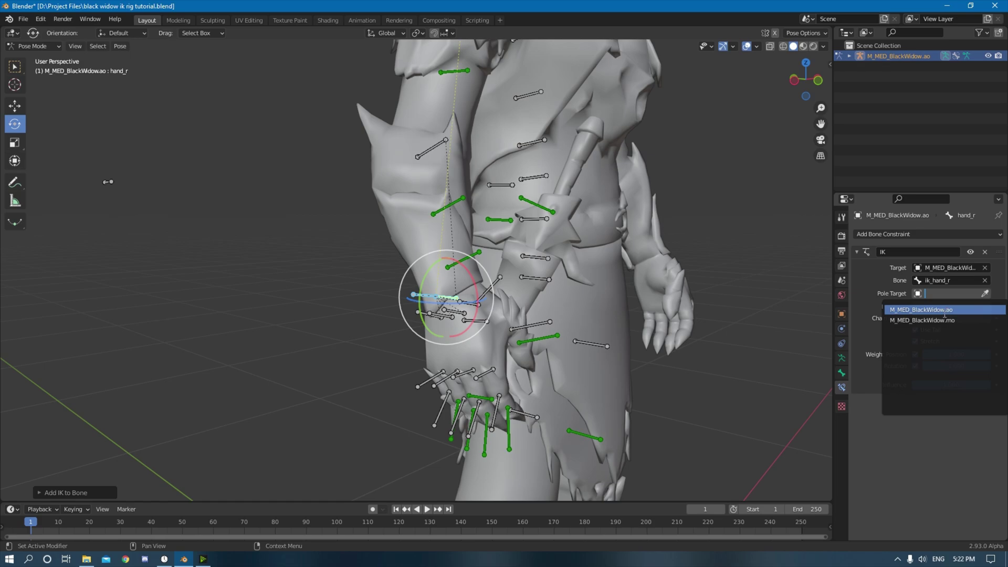
click(944, 312)
click(947, 305)
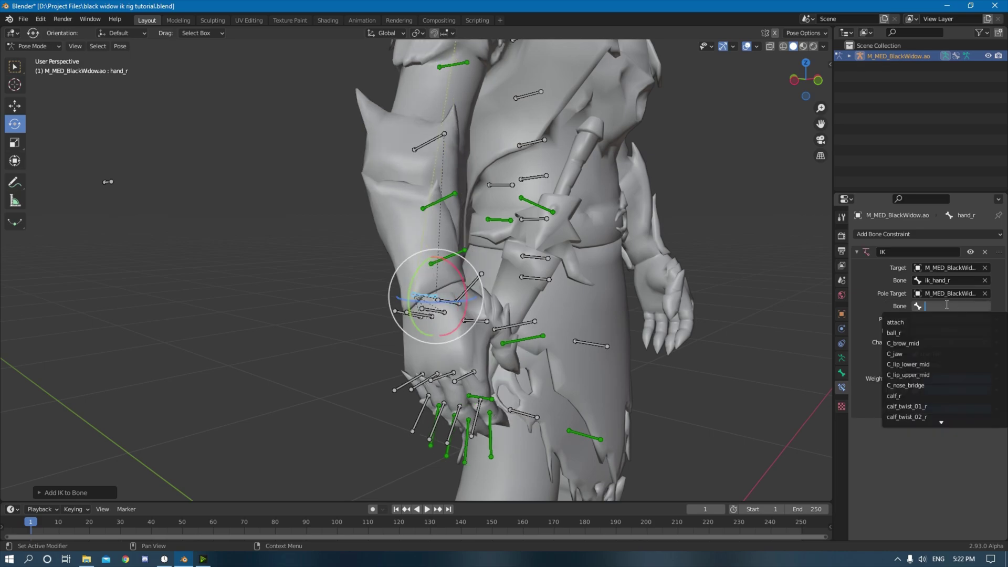
text(pole)
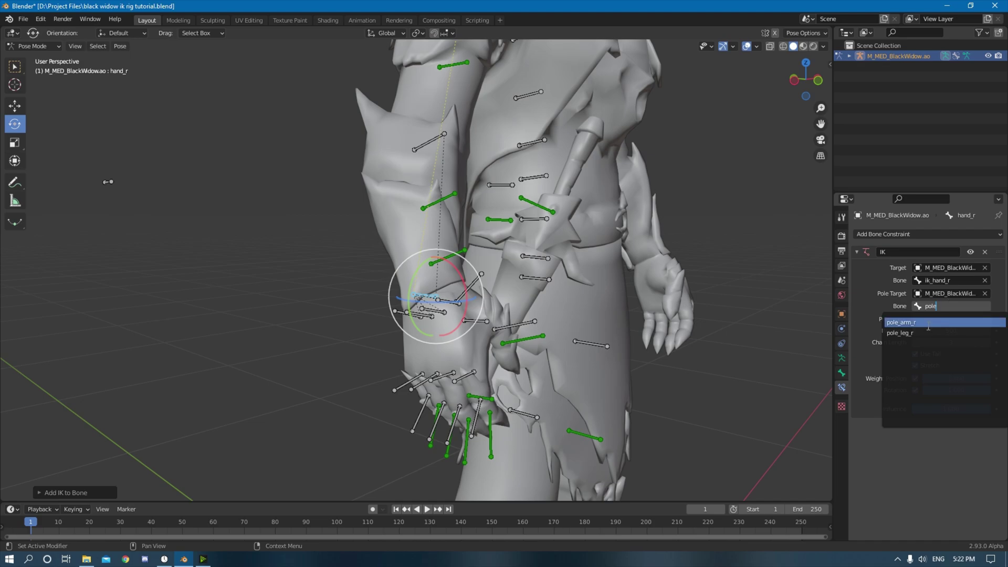
click(928, 323)
Step: Set the hand_r IK constraint's pole angle to 180° so the elbow faces the correct way
middle_drag(619, 263, 645, 259)
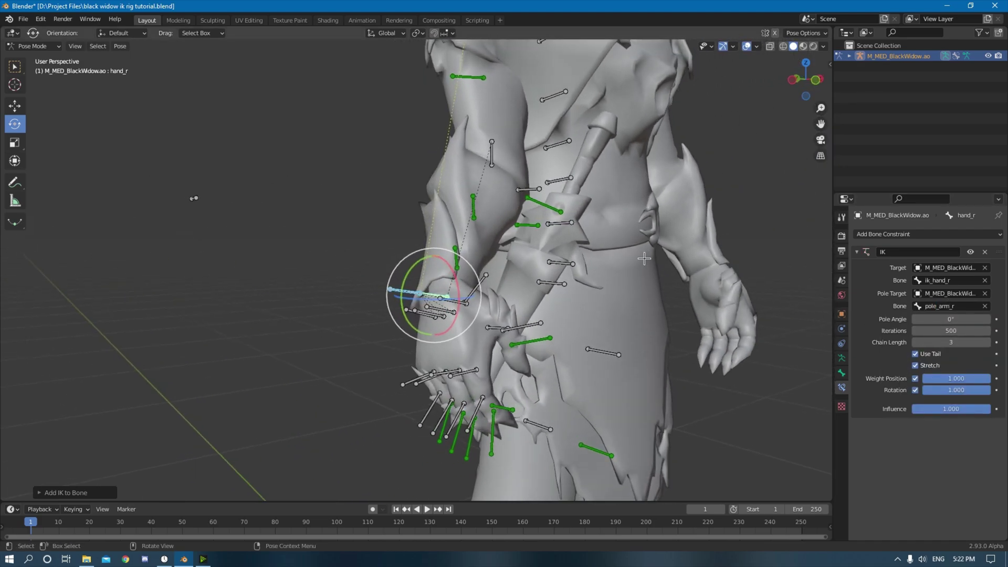
click(959, 319)
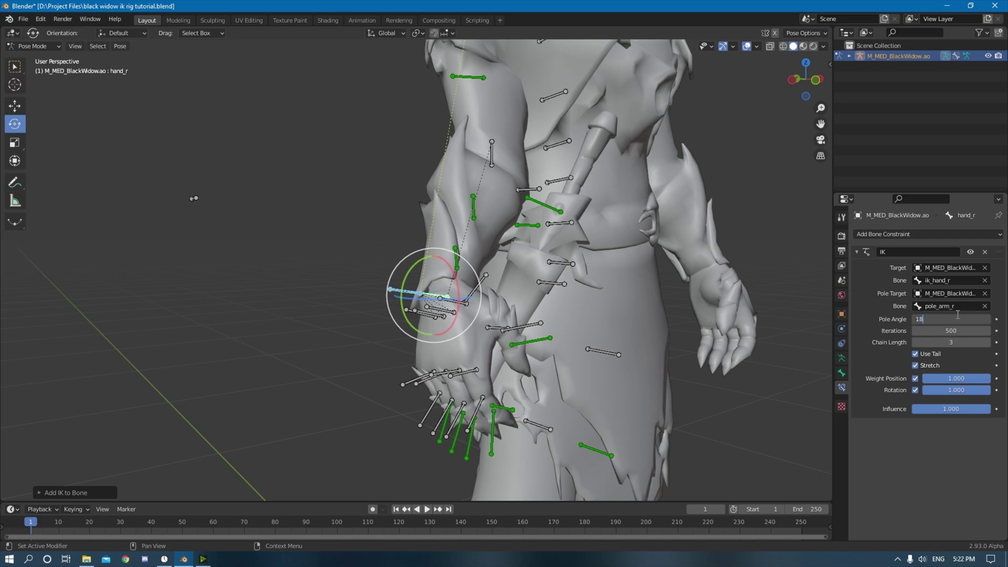
key(Return)
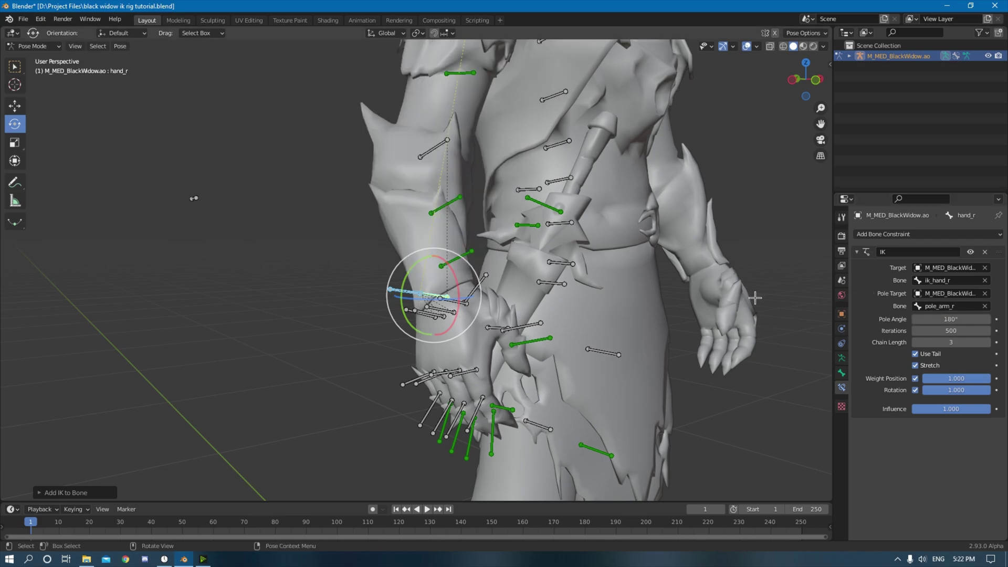
Step: Move the ik_hand_r bone upward to test how the right arm's IK bends
scroll(673, 315, down, 4)
middle_drag(673, 315, 567, 310)
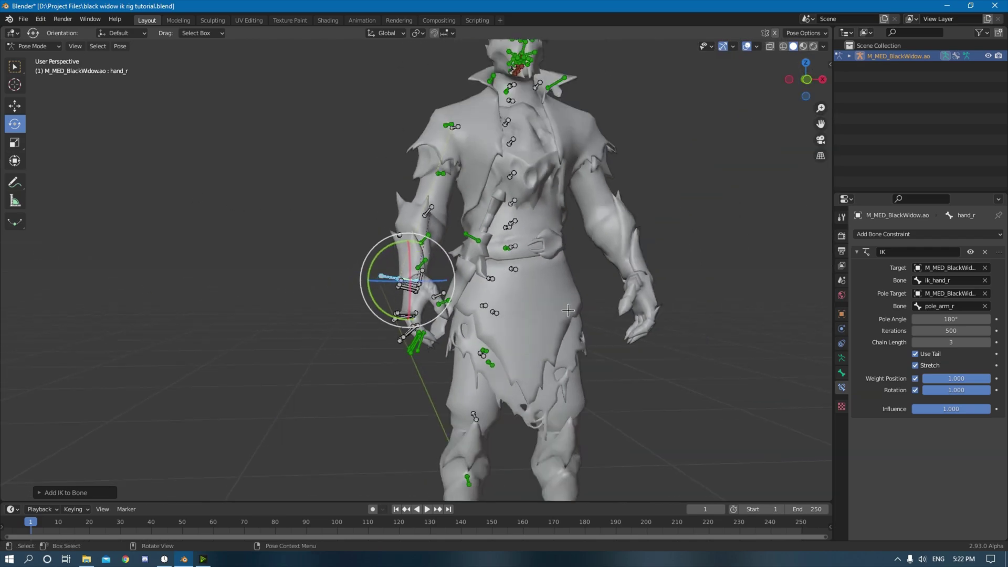
click(401, 286)
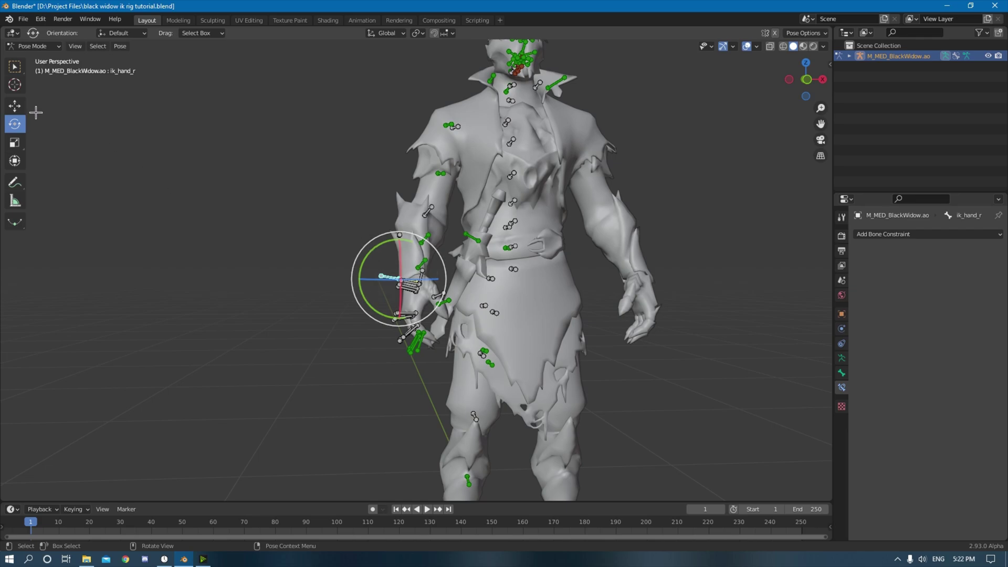
click(14, 106)
drag(431, 270, 425, 199)
Step: Add an IK constraint to foot_r targeting ik_foot_r, with Rotation enabled and a chain length of 3
middle_drag(425, 200, 647, 406)
scroll(647, 405, down, 5)
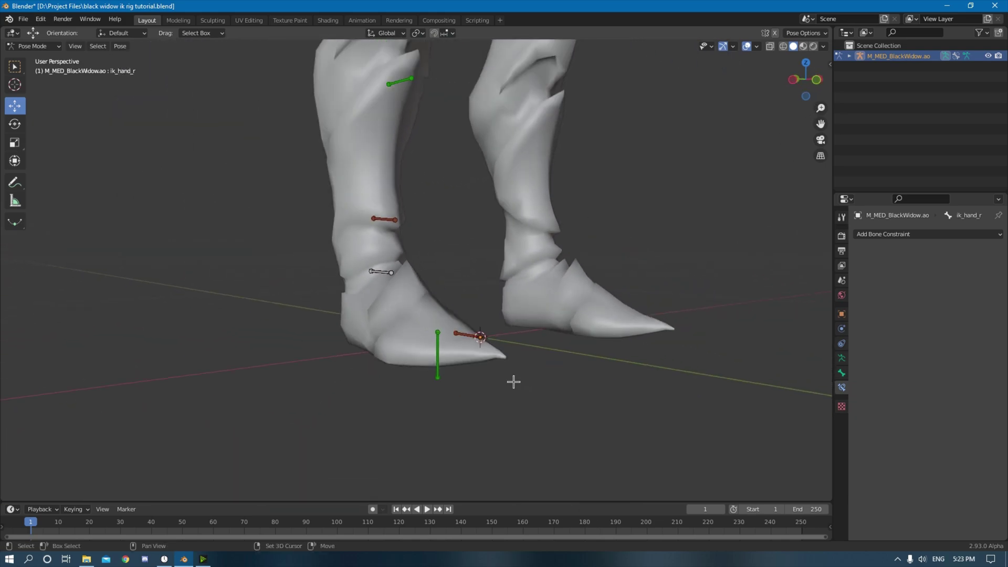
click(446, 296)
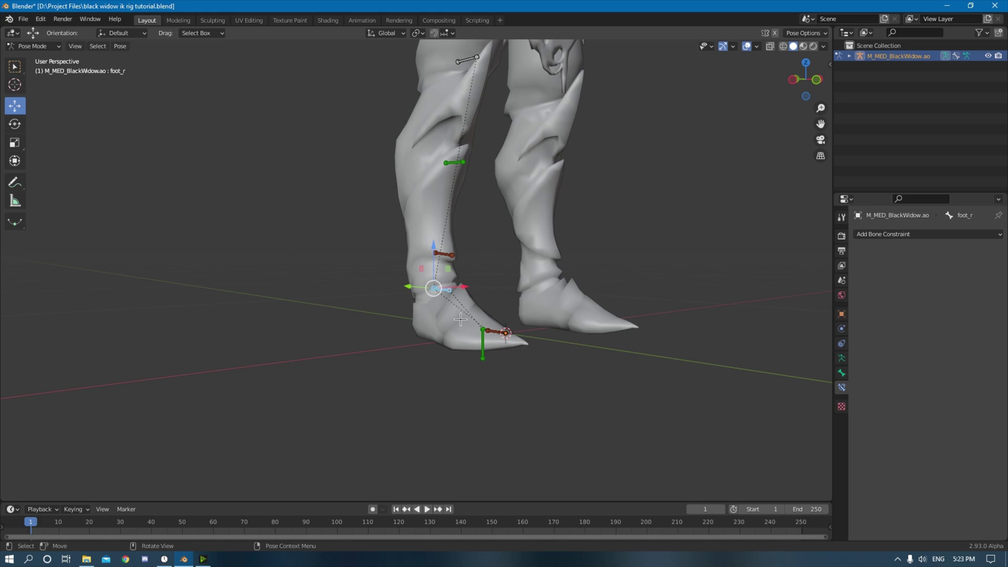
key(shift+i)
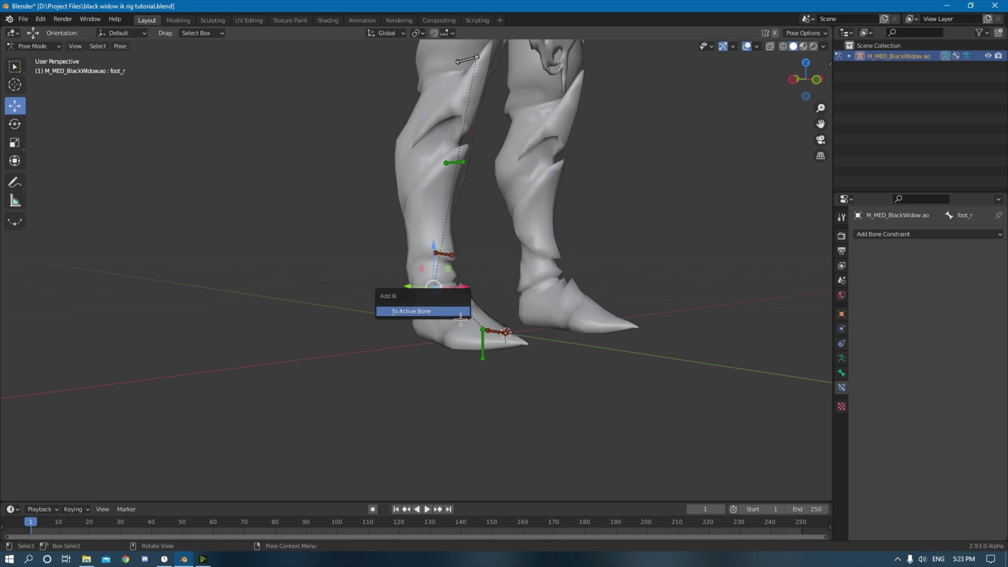
click(420, 311)
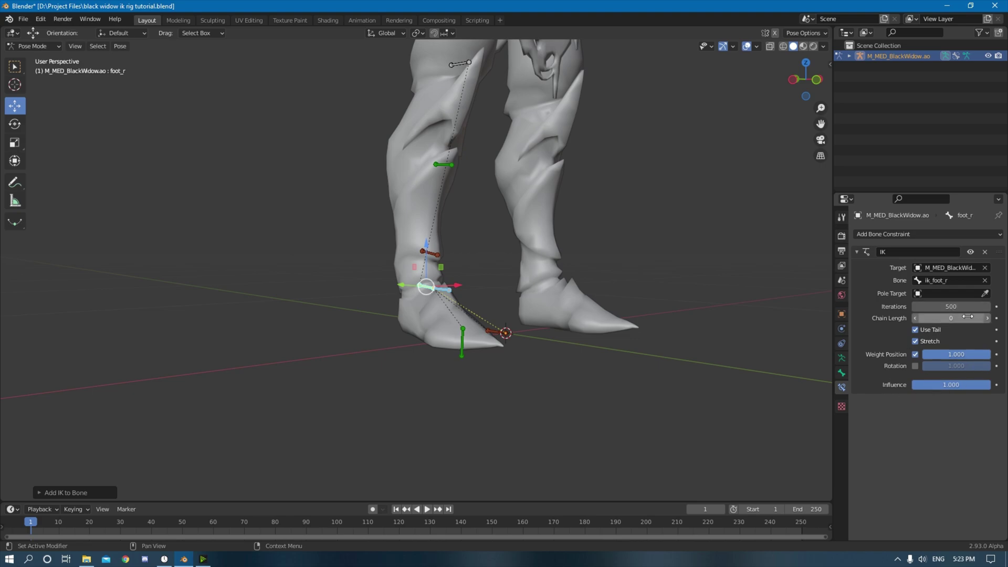
click(916, 366)
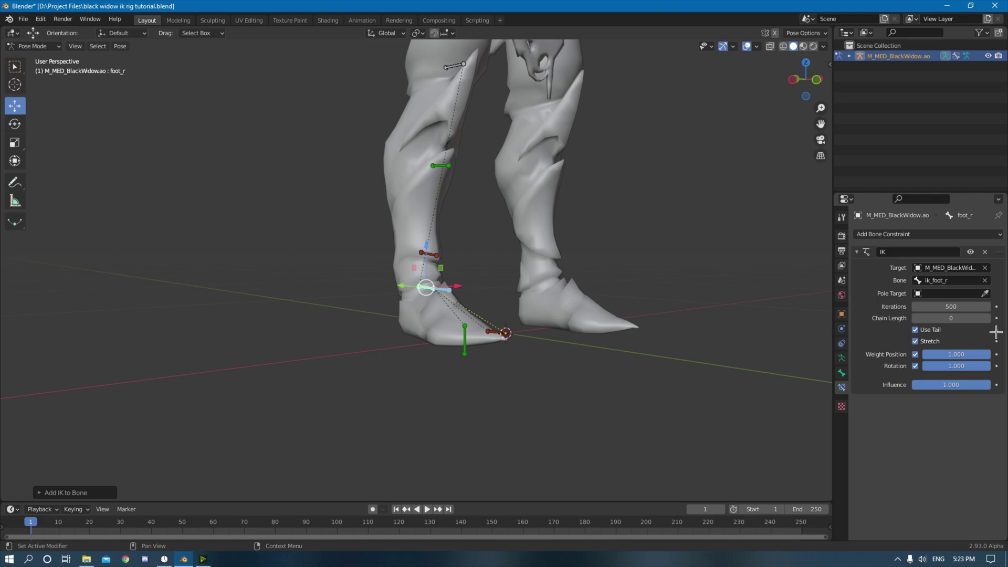
ctrl+scroll(997, 325, up, 2)
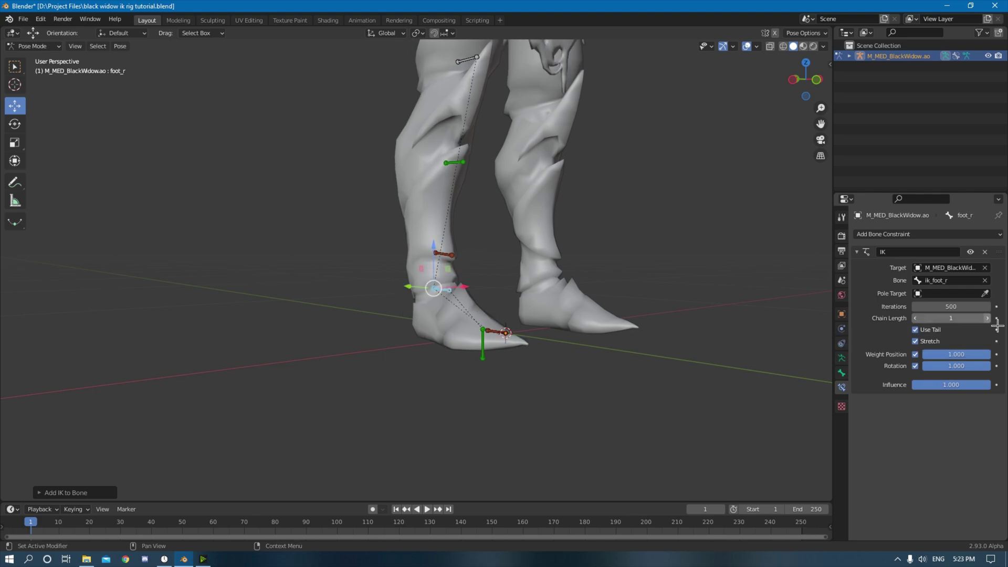
Step: Set the foot_r IK constraint's pole target to M_MED_BlackWidow.ao with pole_leg_r as the pole bone
click(950, 294)
click(950, 319)
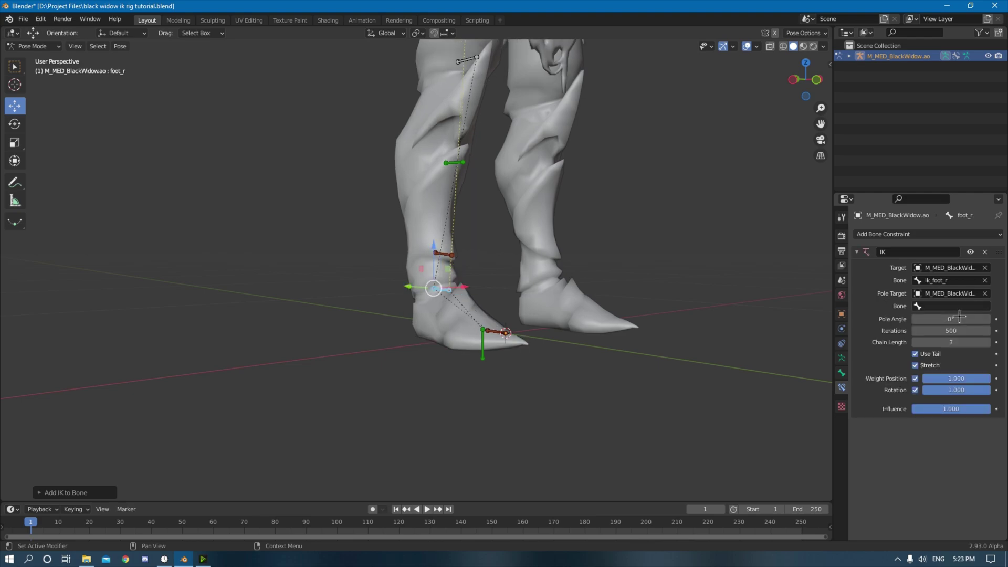
click(958, 307)
text(pole)
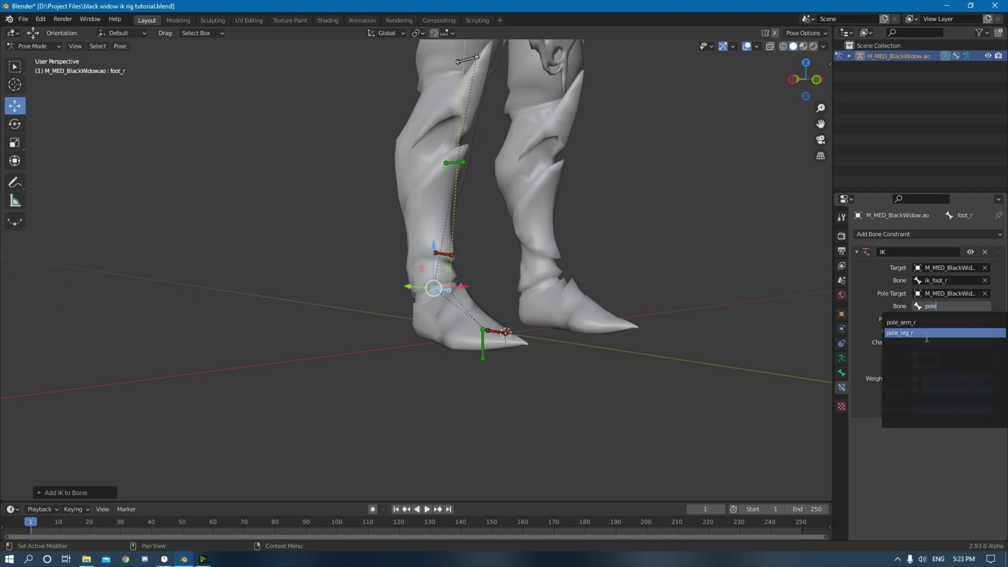
click(939, 333)
Step: Set the foot_r IK constraint's pole angle to 180°
middle_drag(569, 324, 521, 378)
click(958, 320)
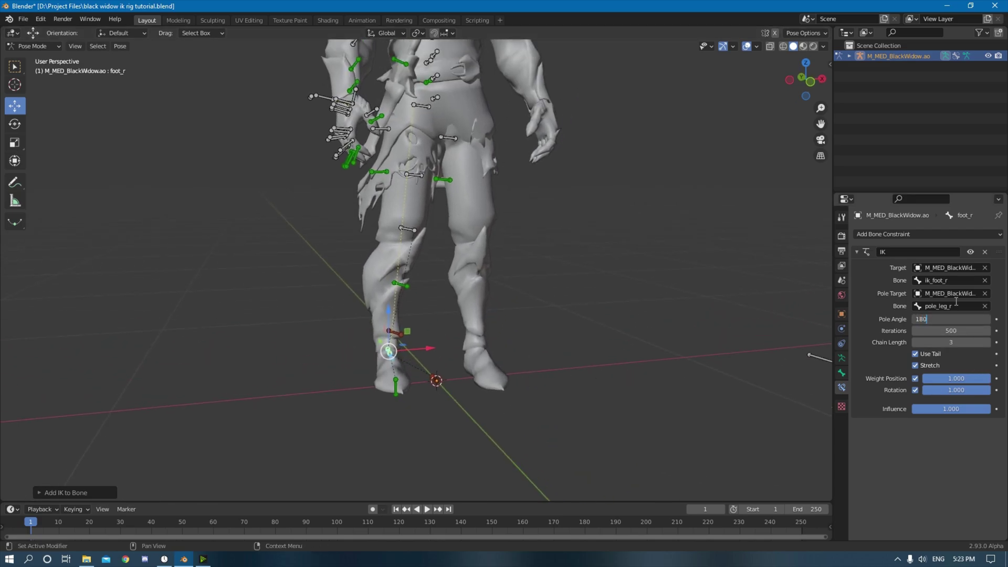
text(180)
key(Return)
Step: Raise ik_foot_r along the Z axis to test the right leg's IK, and undo the move
middle_drag(539, 302, 494, 347)
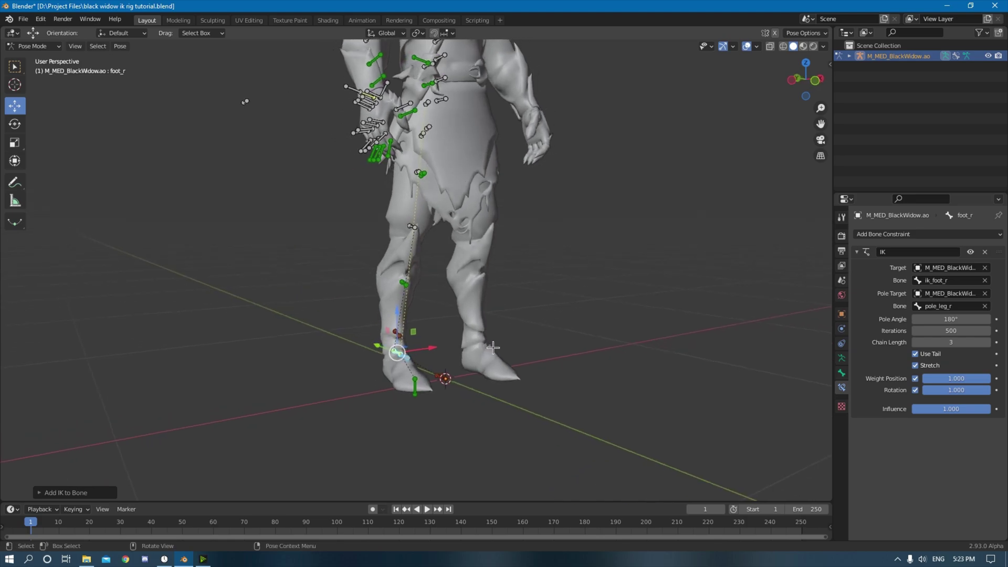
click(416, 367)
middle_drag(416, 367, 425, 357)
key(g)
key(z)
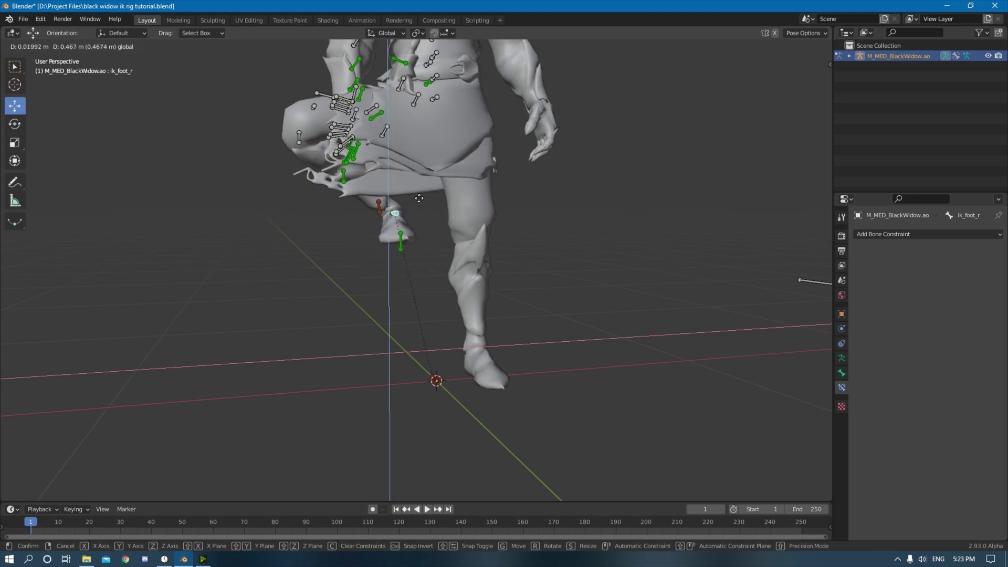
click(445, 196)
key(ctrl+z)
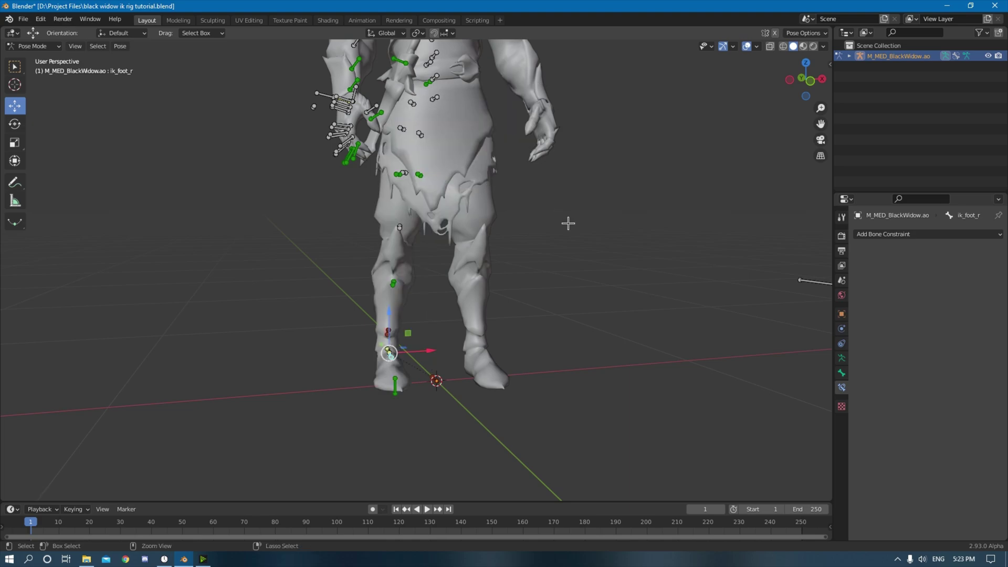
Step: Enable Limit Z in calf_r's Inverse Kinematics settings and set its maximum to 0°
middle_drag(564, 222, 457, 252)
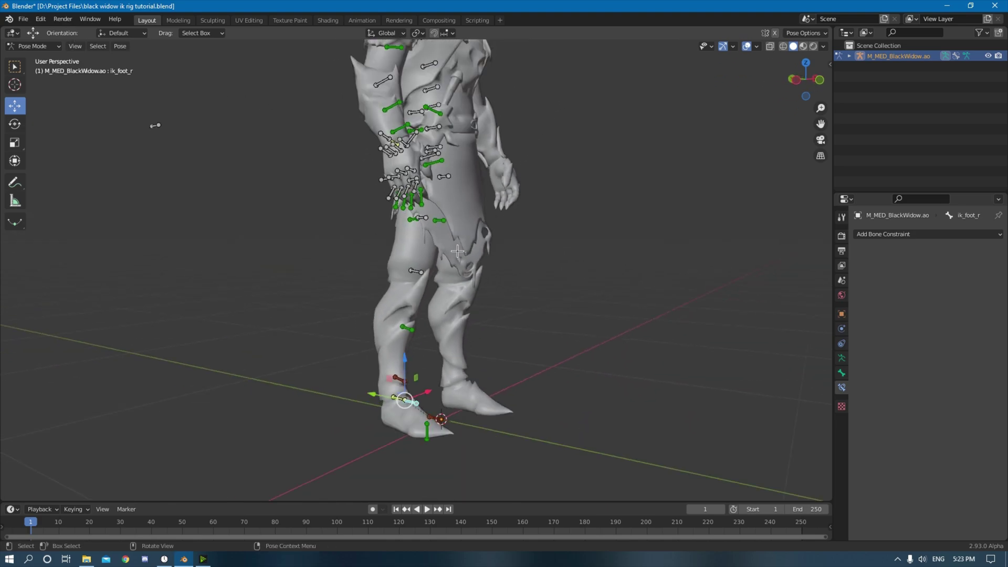
click(424, 279)
scroll(598, 301, up, 4)
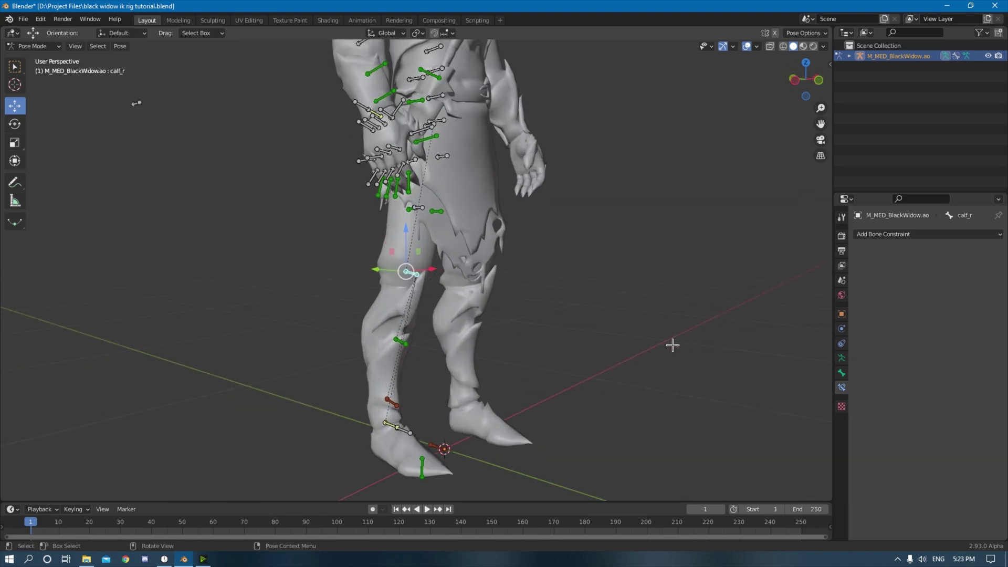
click(841, 372)
click(905, 405)
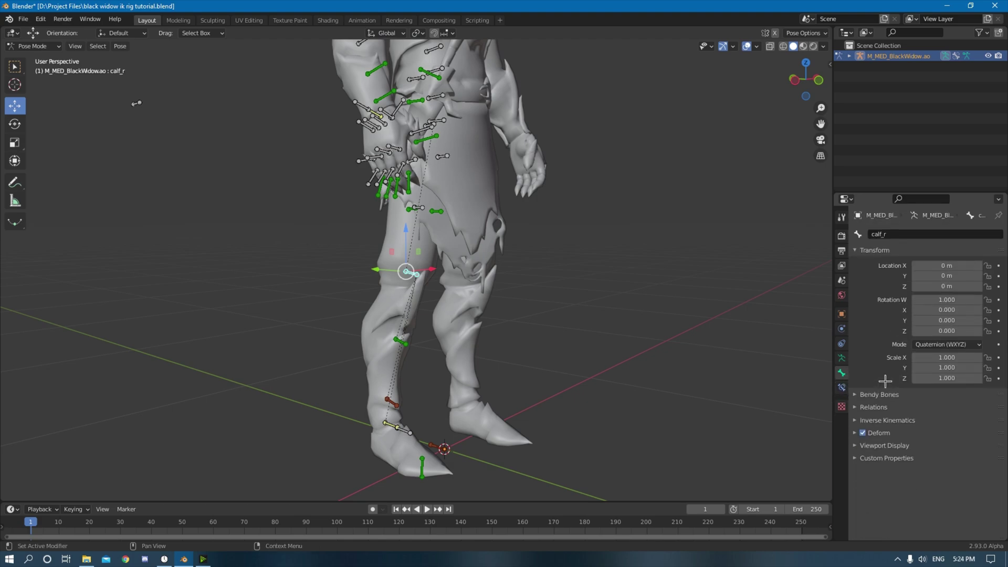
click(892, 419)
scroll(898, 427, down, 5)
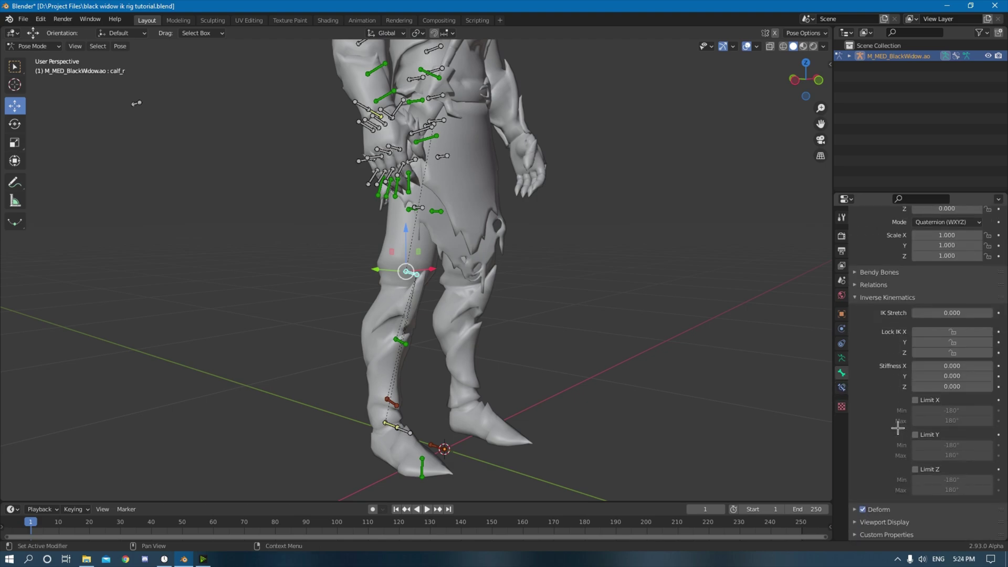
click(932, 473)
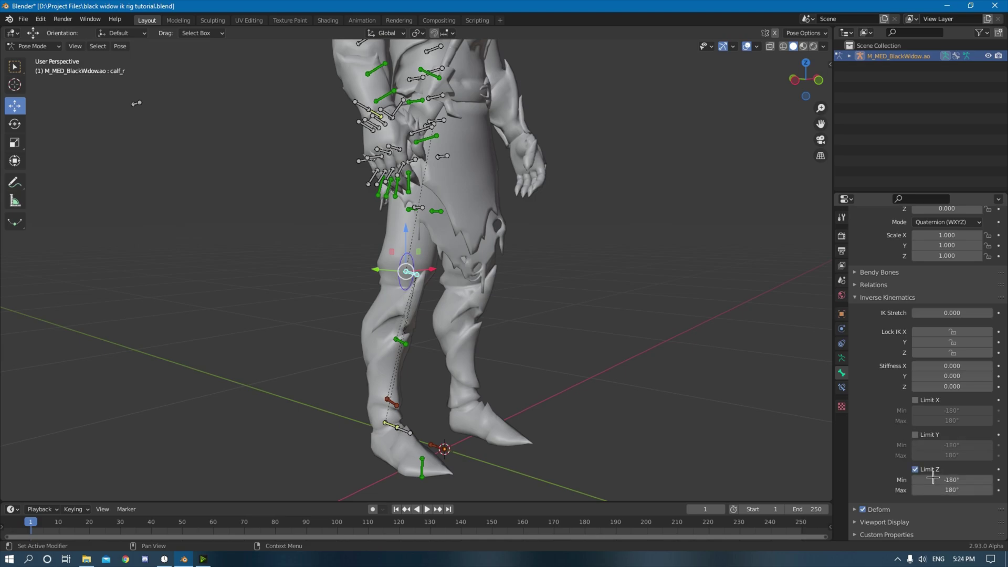
click(960, 489)
text(180d)
key(Return)
Step: Test the right knee's bend by moving ik_foot_r around, cancelling each move
middle_drag(591, 369, 507, 367)
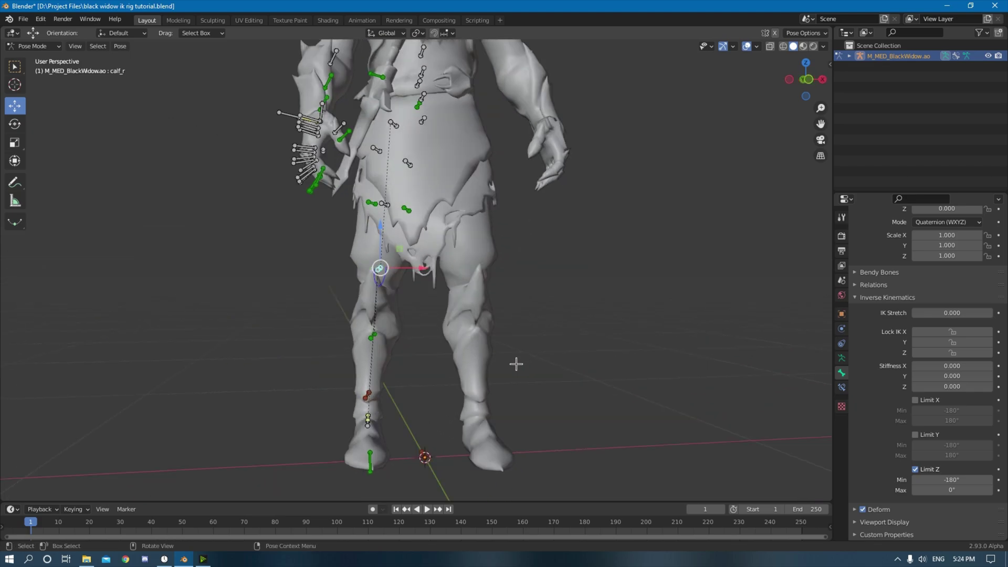
click(376, 432)
middle_drag(427, 423, 410, 389)
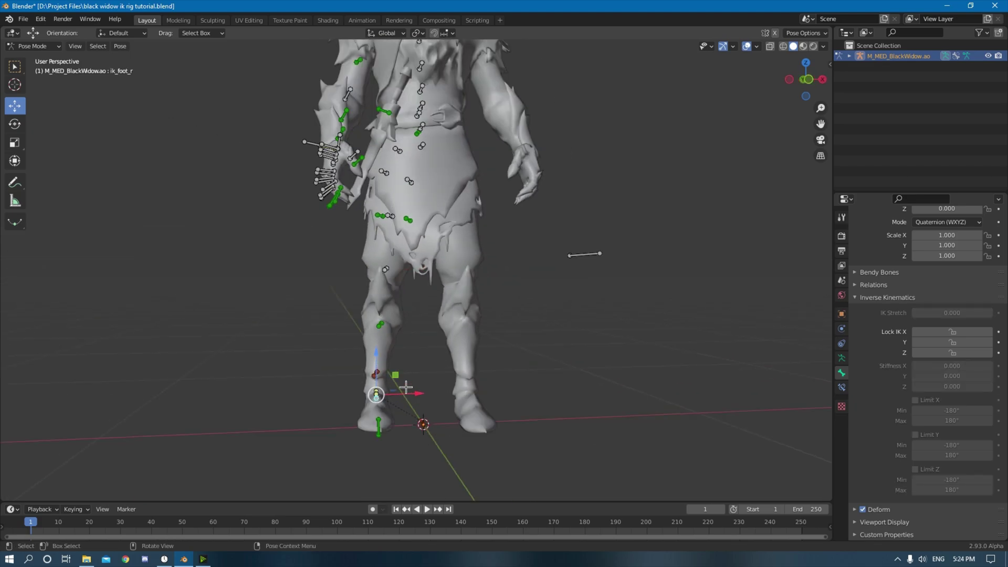
key(g)
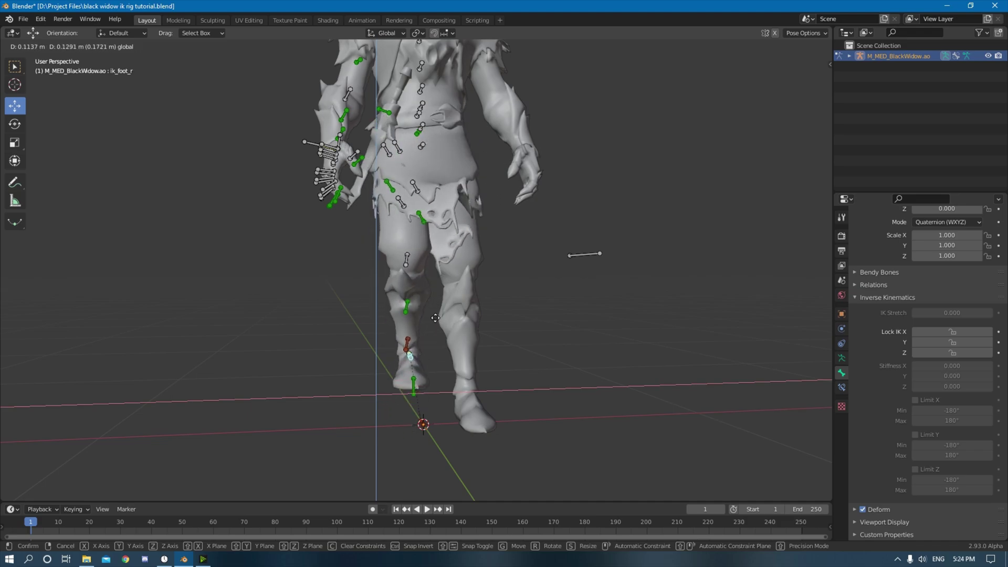
key(Escape)
middle_drag(444, 269, 509, 292)
key(g)
key(Escape)
Step: Switch the armature to Edit Mode and save the file
scroll(498, 289, up, 3)
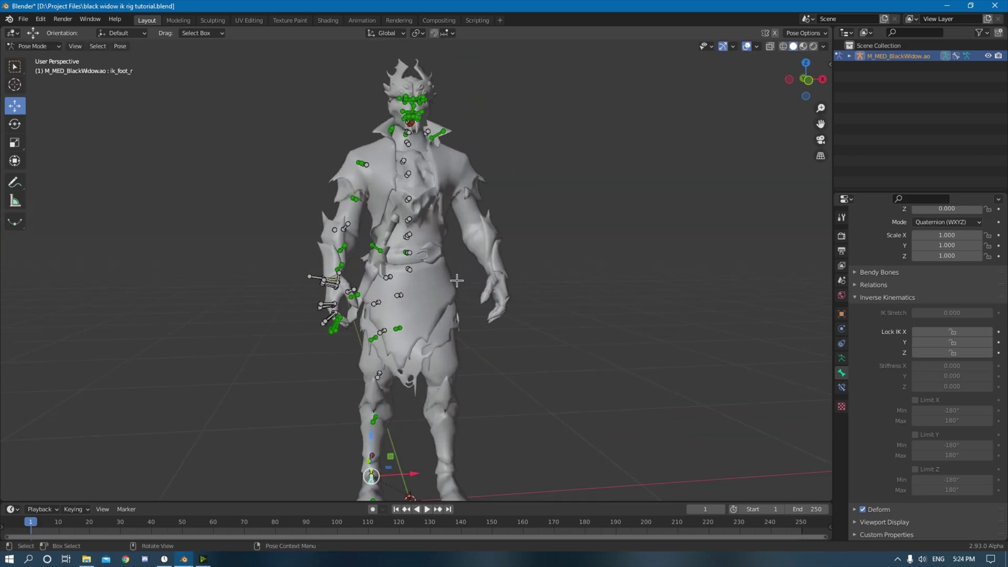
click(33, 47)
click(33, 70)
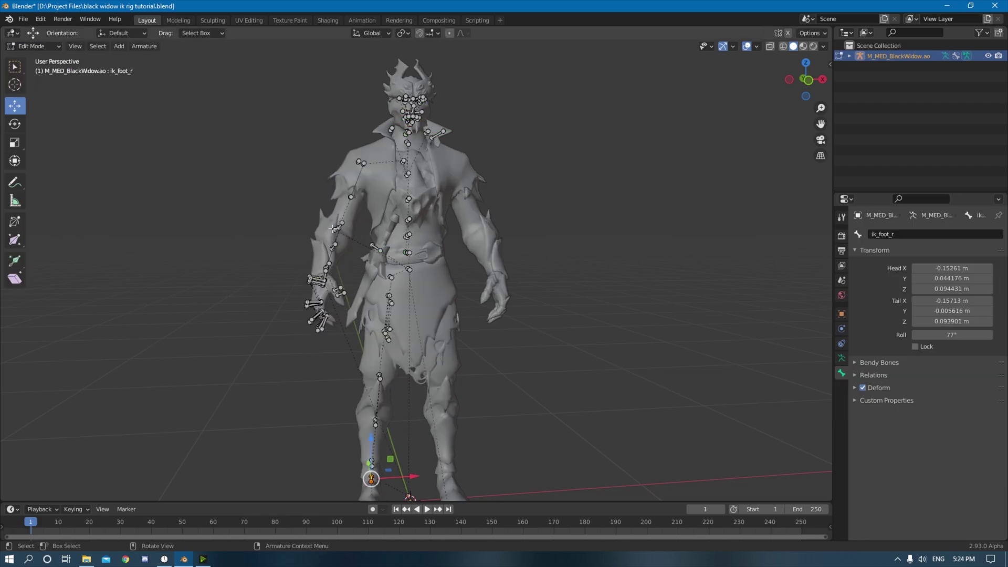
middle_drag(428, 286, 487, 311)
key(ctrl+s)
Step: Select all bones that share ik_foot_r's name suffix using Select Similar
scroll(488, 311, up, 3)
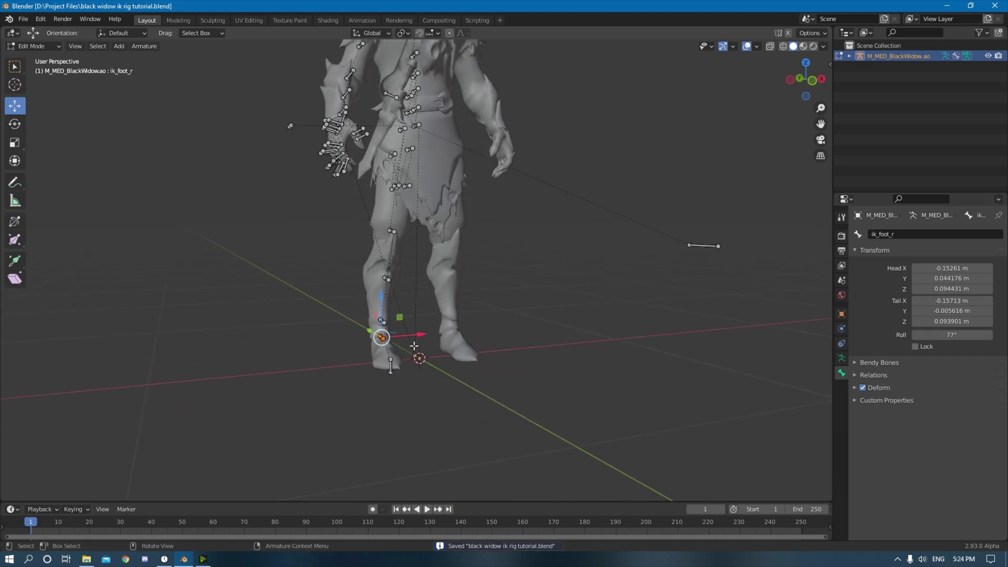
key(shift+g)
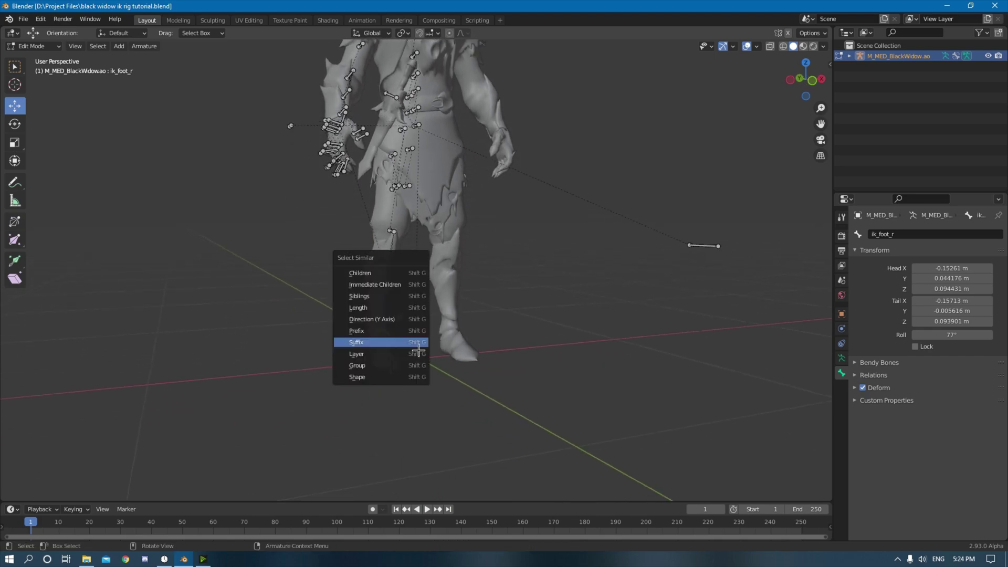
click(414, 347)
Step: Remove the collar bone beside the neck from the selection using circle select
middle_drag(561, 279, 491, 375)
scroll(570, 336, up, 3)
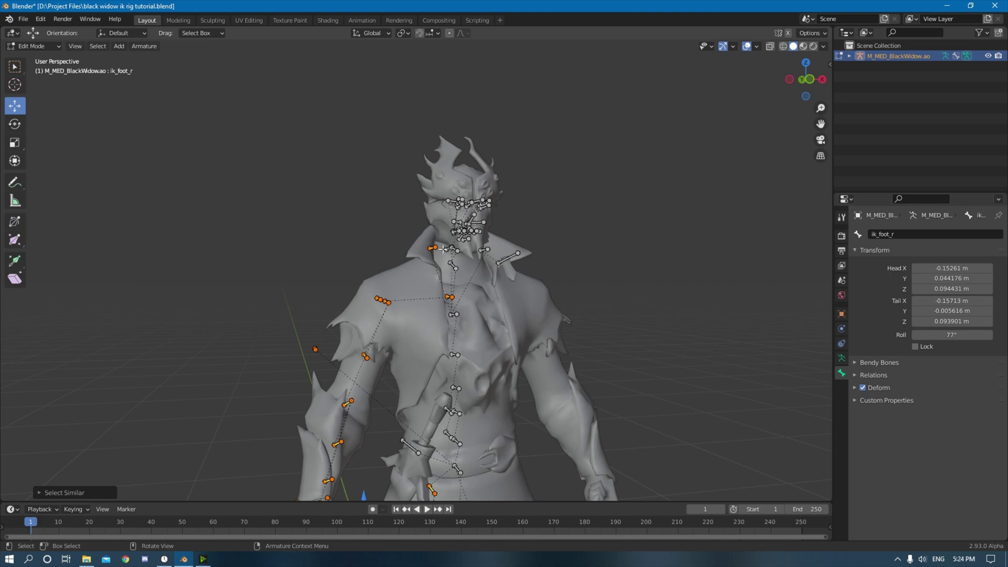
key(c)
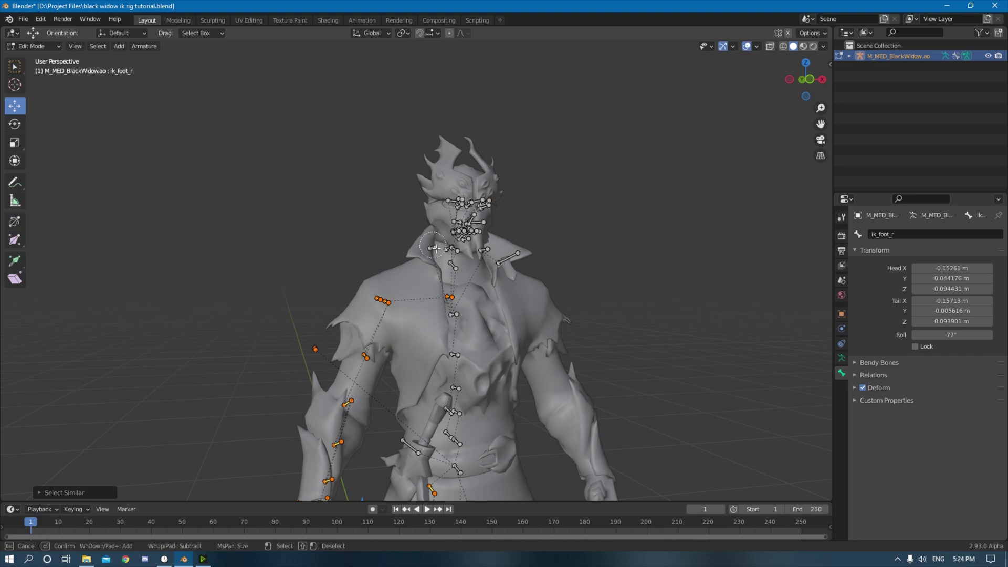
key(Escape)
scroll(512, 262, up, 4)
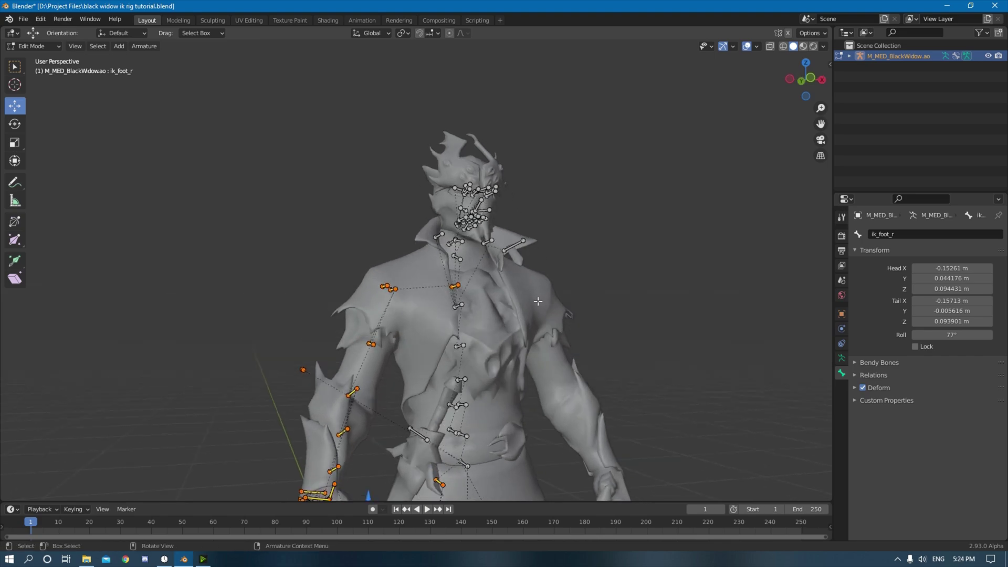
scroll(494, 235, down, 4)
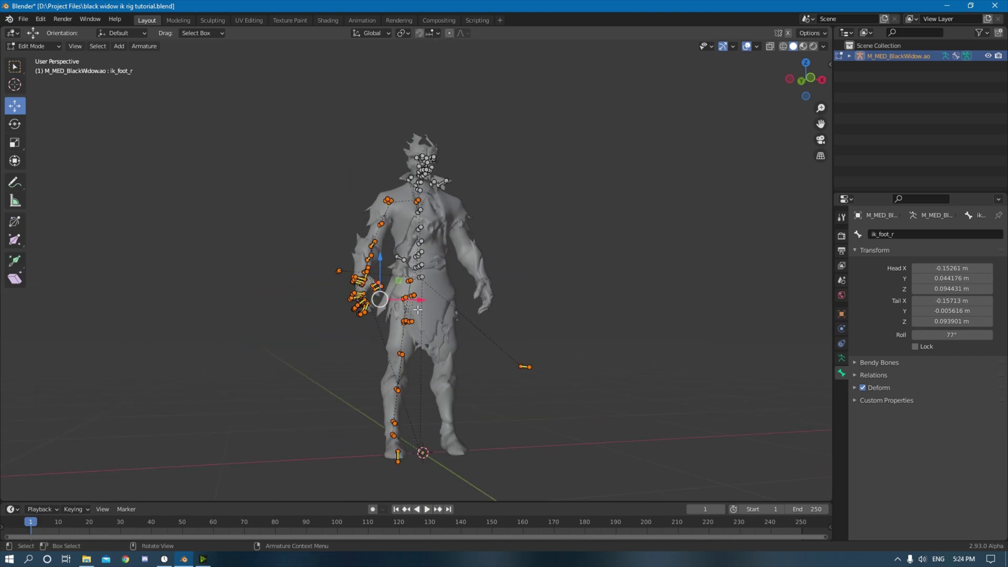
Step: Symmetrize the selected right-side bones to create their left-side counterparts
right_click(418, 299)
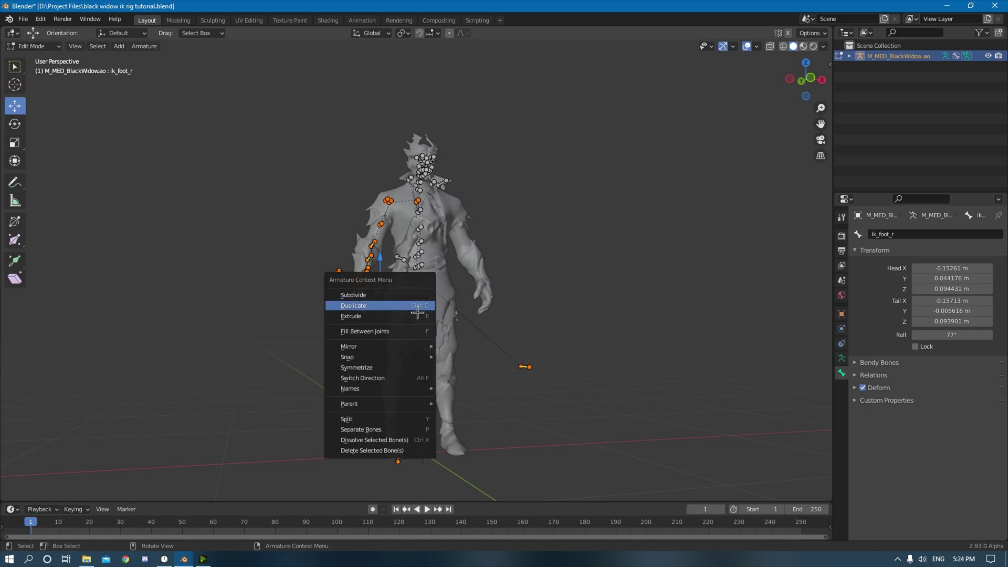
click(401, 368)
middle_drag(398, 370, 481, 360)
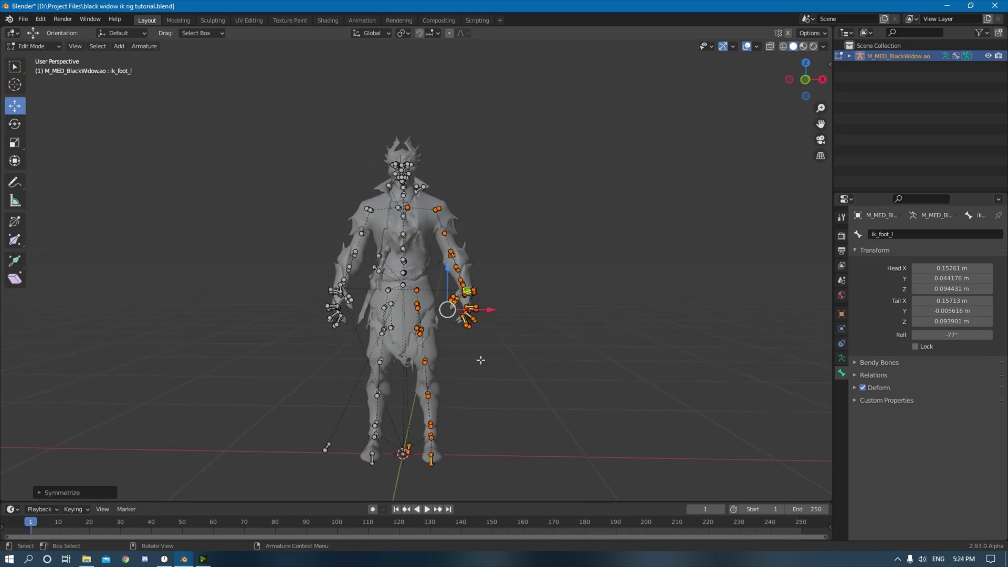
Step: Clear the bone selection and return the armature to Pose Mode
click(513, 363)
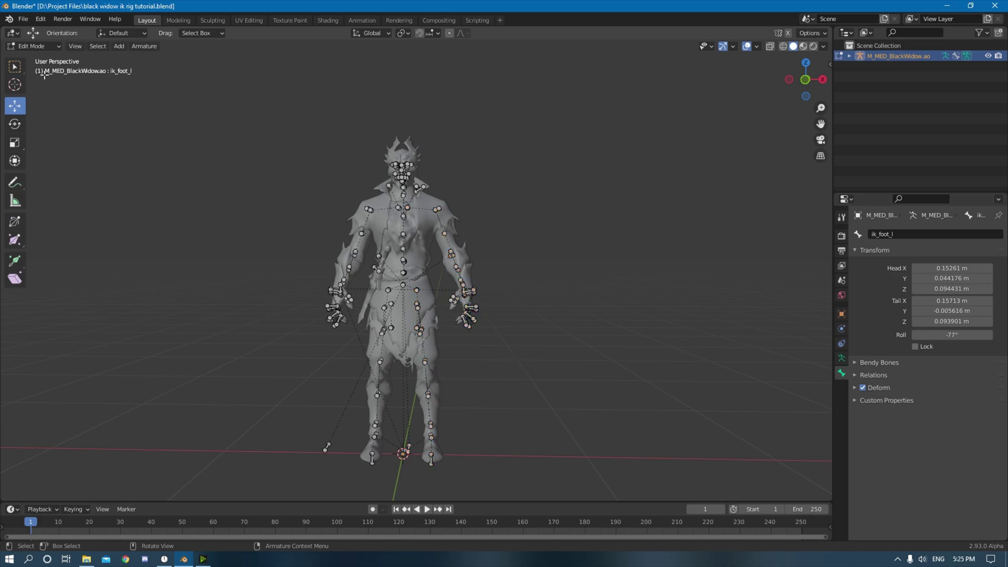
click(38, 46)
click(29, 78)
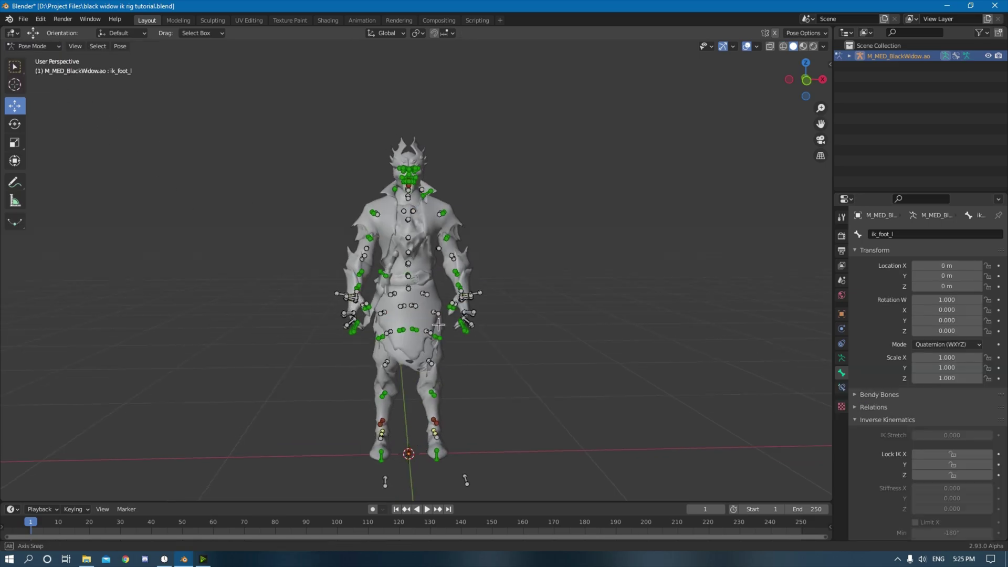
Step: Set the calf_l bone's IK Limit Z range to a minimum of 0° and a maximum of 180°
shift+middle_drag(462, 477, 560, 285)
scroll(501, 266, up, 3)
click(441, 258)
scroll(877, 405, down, 3)
scroll(877, 405, down, 3)
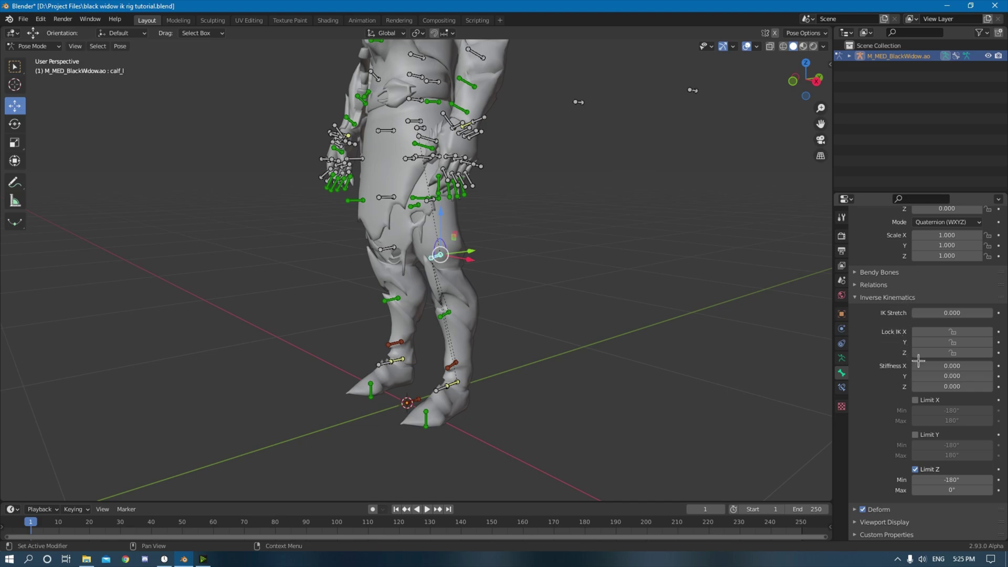
click(961, 491)
text(180)
key(Return)
click(963, 481)
text(0)
key(Return)
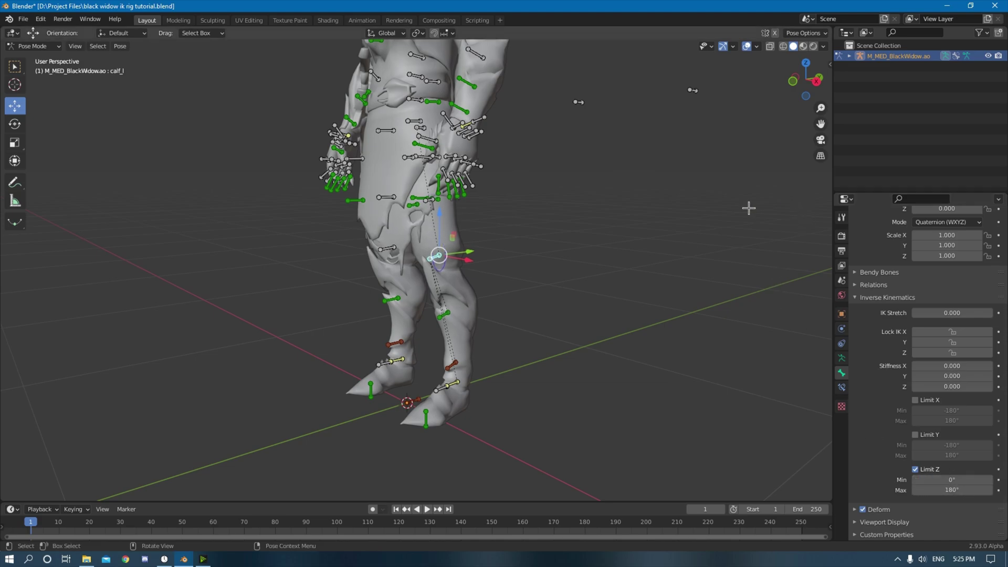
Step: Try moving ik_foot_l in the plane perpendicular to X to test the left leg's IK bending
click(447, 389)
key(g)
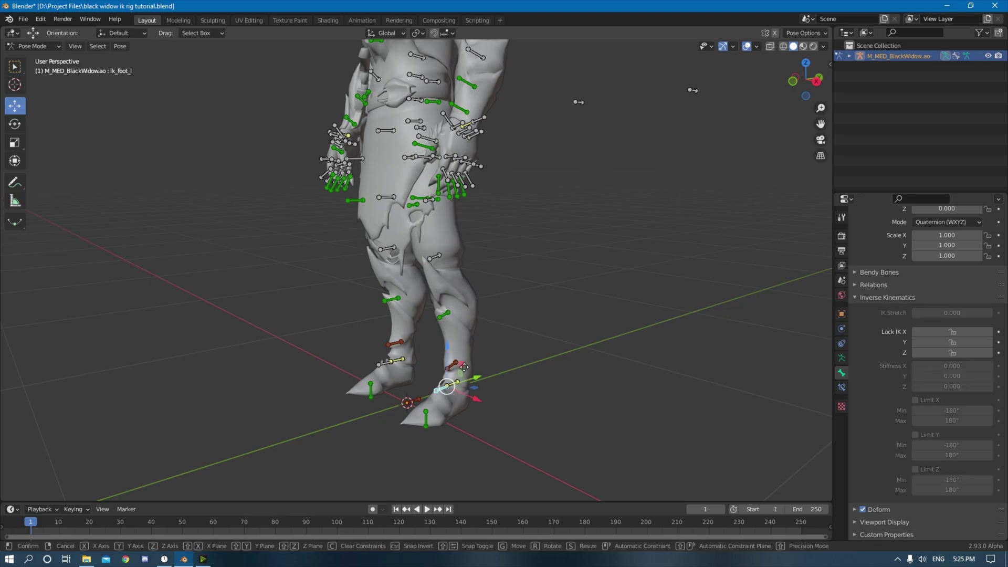
key(shift+x)
click(410, 341)
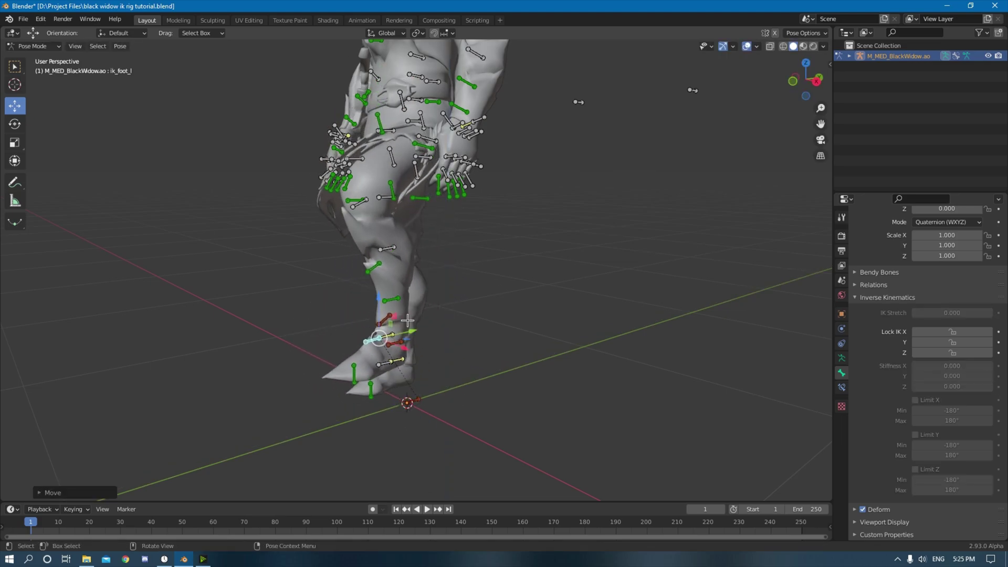
middle_drag(409, 341, 456, 252)
Step: Test both legs' IK by lowering the pelvis bone about 0.36 m in the XZ plane, and undo the move
click(456, 252)
scroll(499, 256, down, 3)
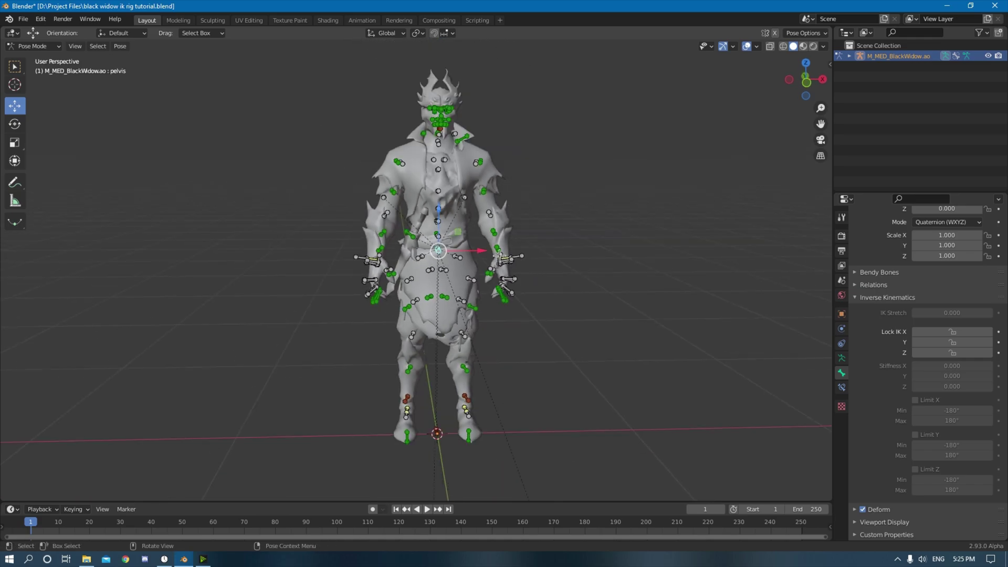
key(g)
key(shift+y)
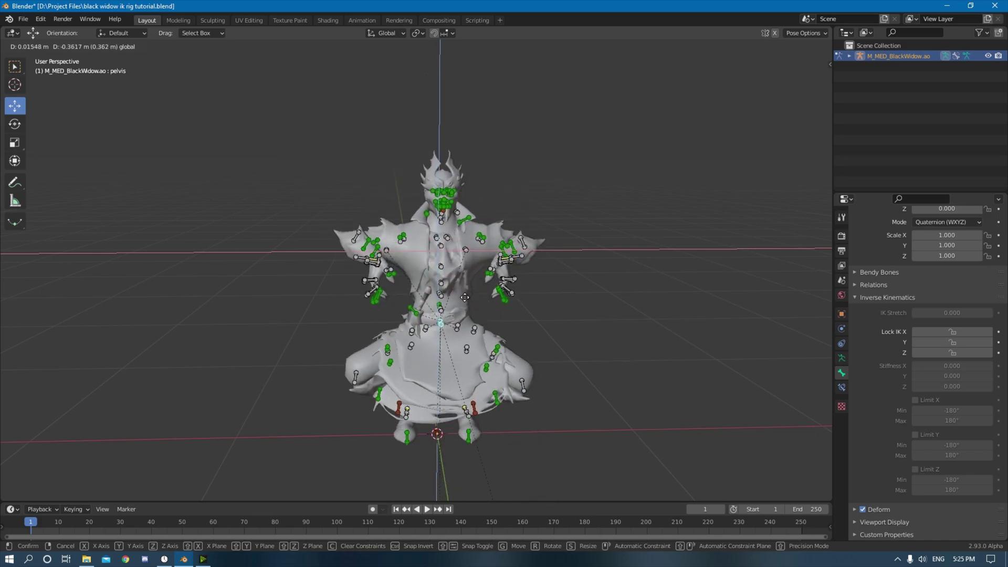
click(468, 292)
key(ctrl+z)
Step: Try moving the pelvis bone in the YZ plane while viewing the character from the side, and cancel the move
middle_drag(468, 292, 494, 271)
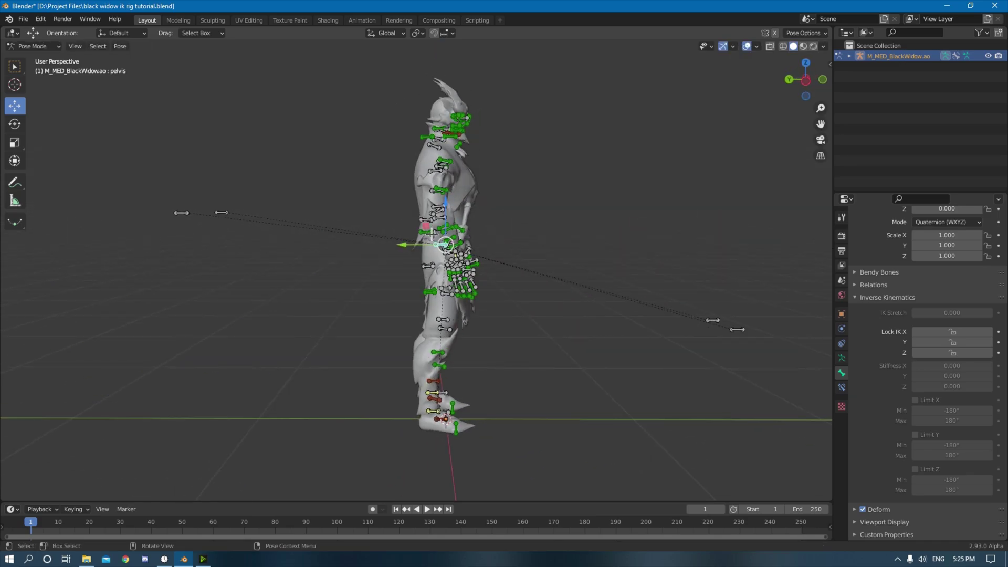
key(g)
key(shift+x)
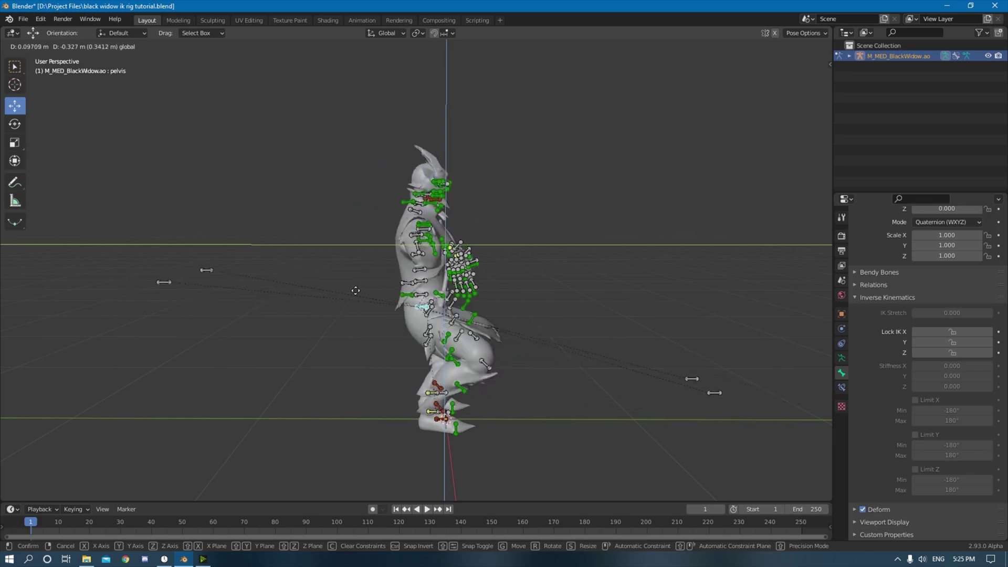
right_click(427, 292)
middle_drag(427, 282, 438, 272)
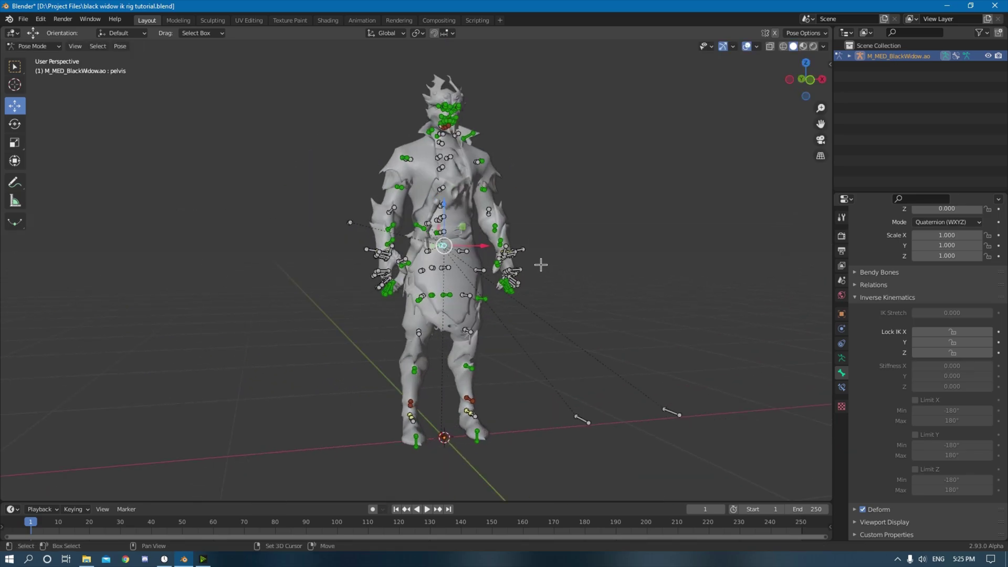
Step: Set the Influence of the hand_l bone's IK constraint to 0.000
shift+middle_drag(541, 264, 548, 294)
scroll(512, 295, up, 3)
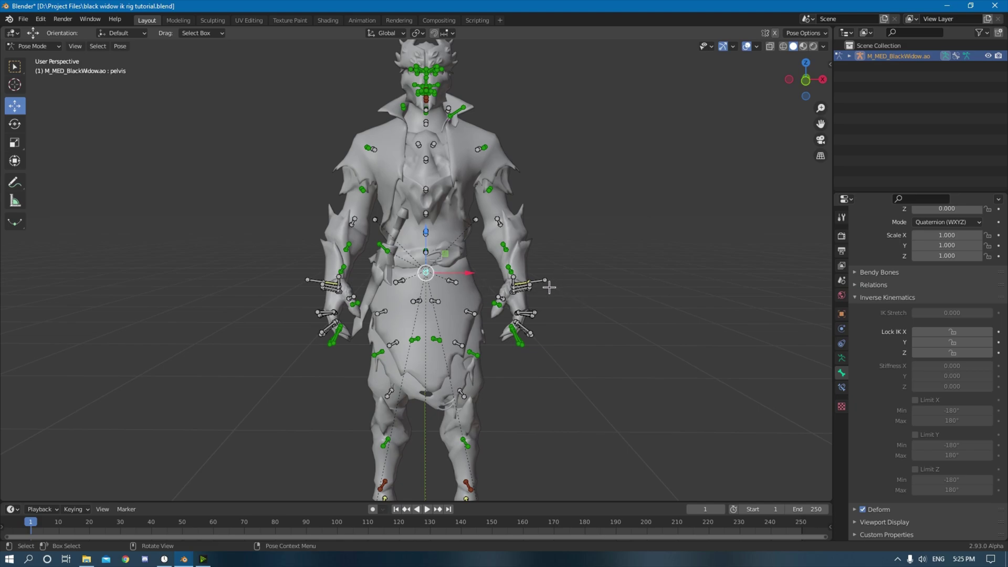
click(529, 287)
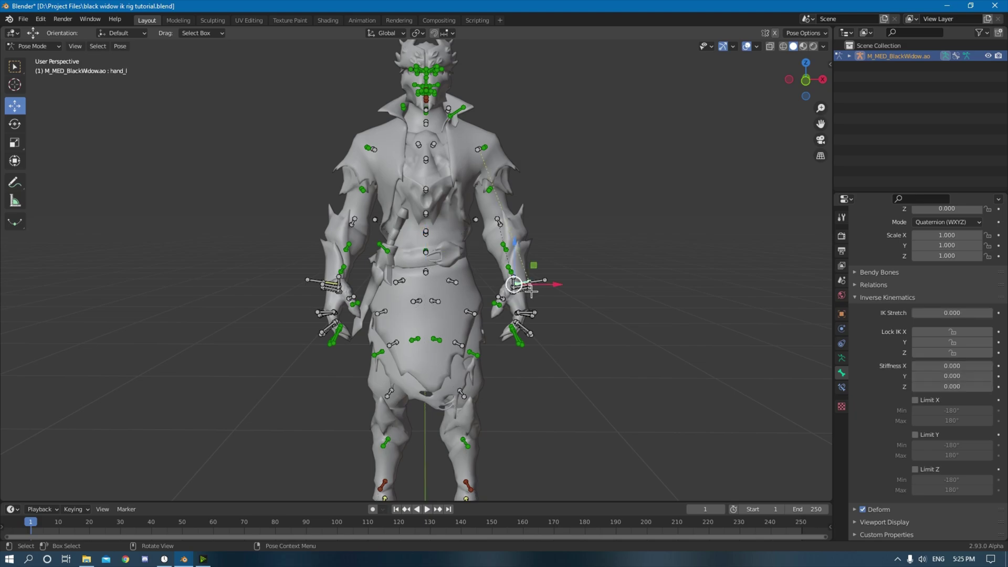
click(841, 388)
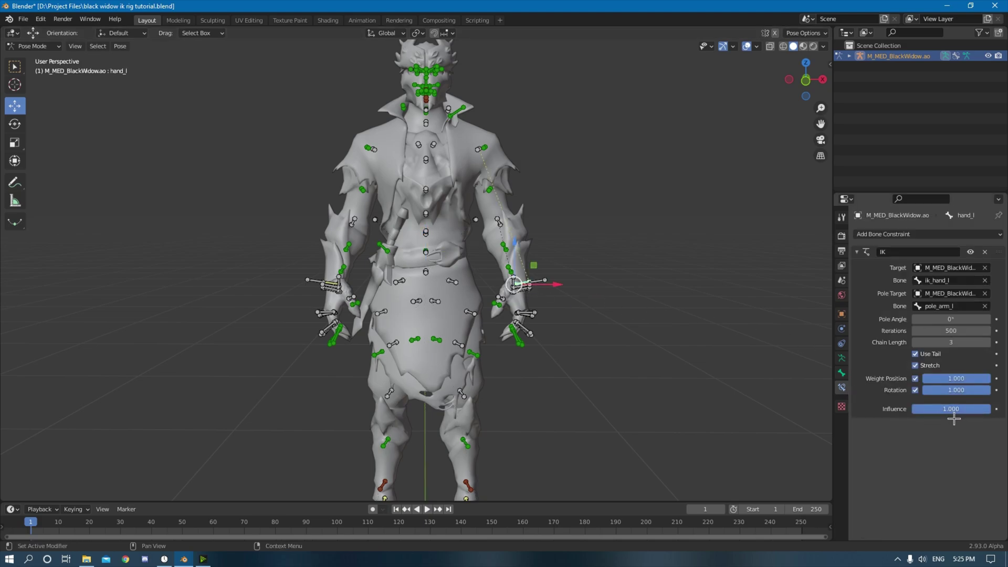
drag(956, 419, 908, 418)
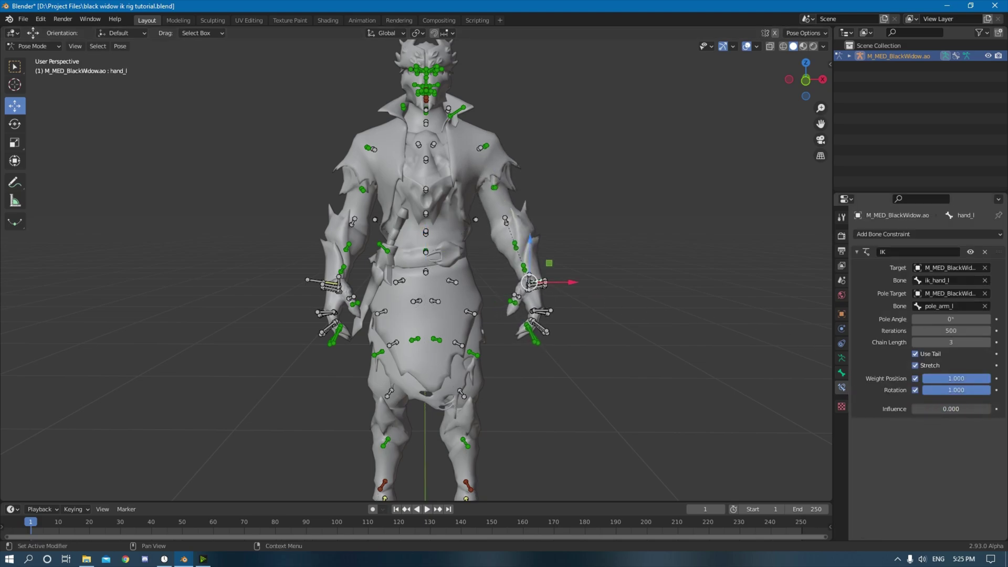
Step: Try rotating the upperarm_l bone upward to test FK posing, and undo the rotation
click(486, 156)
shift+middle_drag(527, 153, 528, 236)
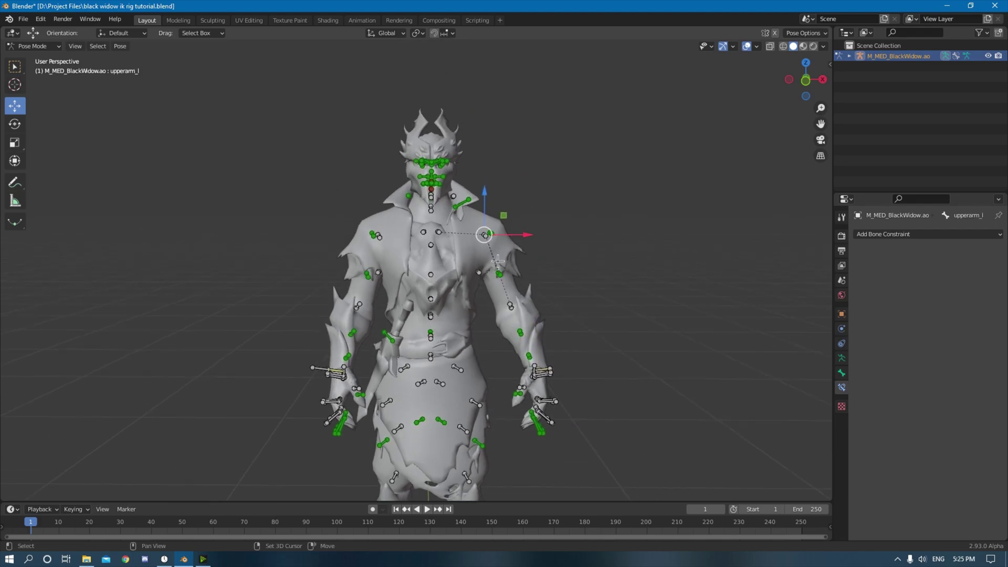
click(14, 124)
drag(511, 231, 499, 173)
key(ctrl+z)
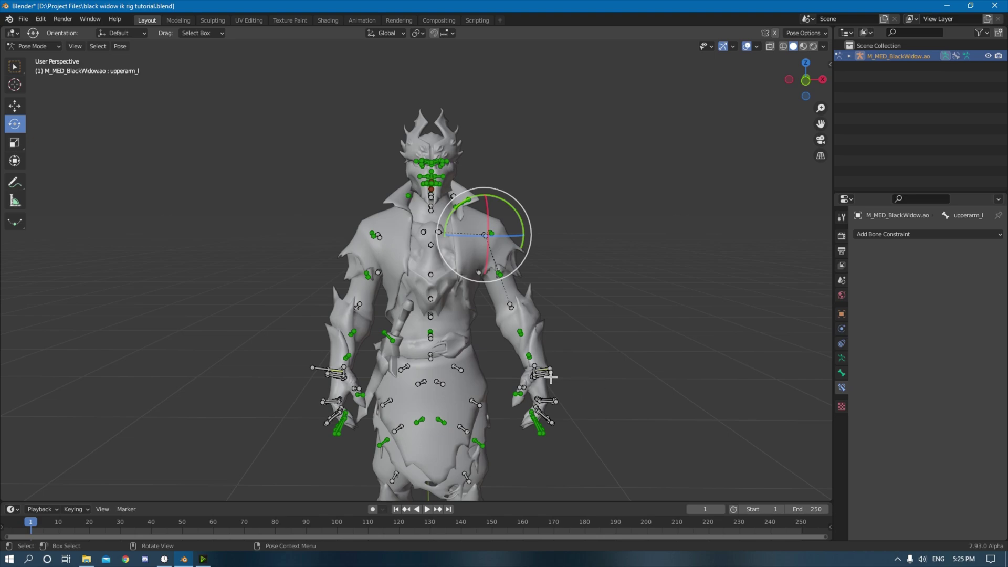
Step: Restore the Influence of the hand_l bone's IK constraint to 1.000
shift+middle_drag(600, 383, 621, 340)
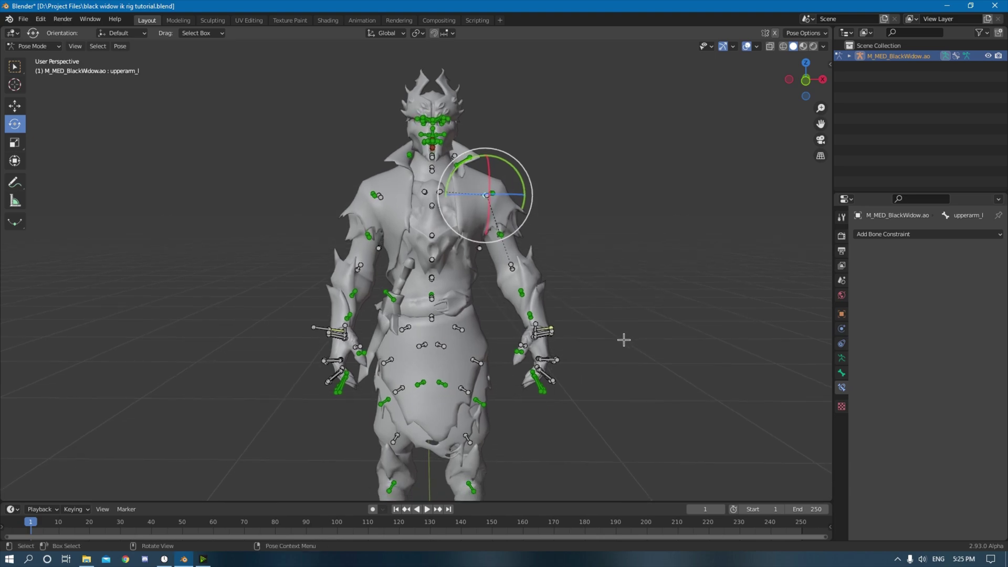
click(552, 335)
drag(947, 414, 987, 415)
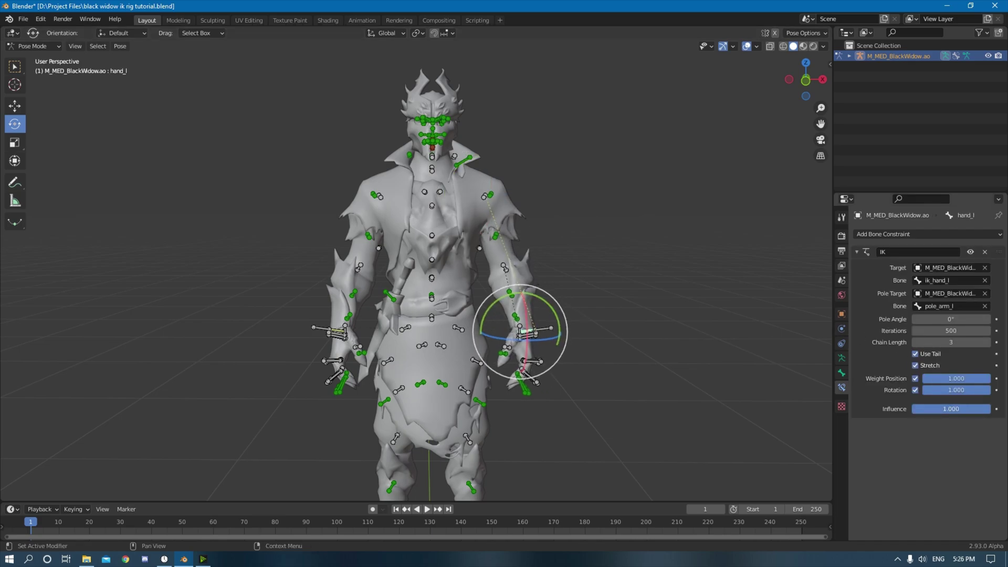
Step: Try raising the ik_hand_l bone in the XZ plane to test the left arm's IK
click(541, 329)
scroll(572, 343, down, 3)
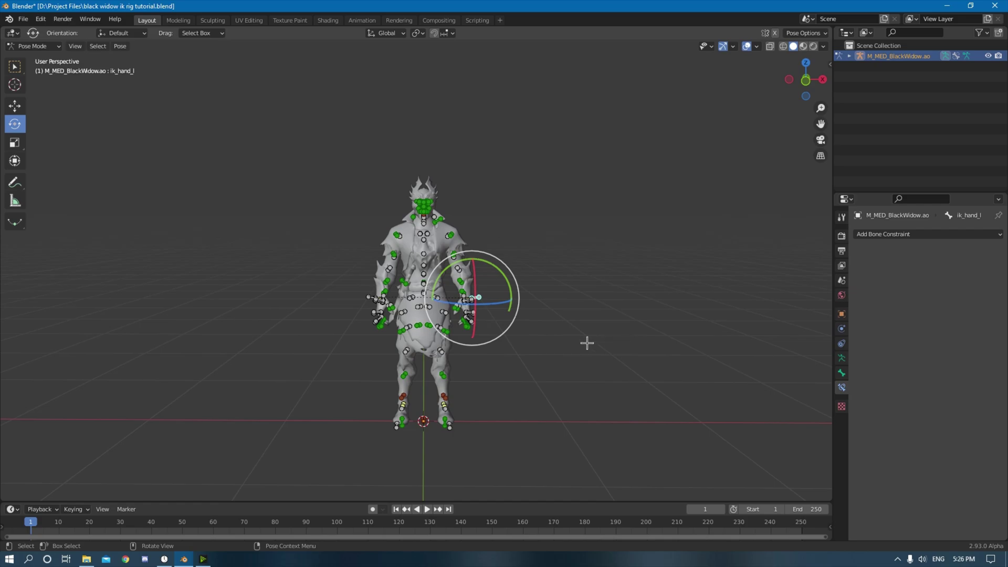
click(14, 105)
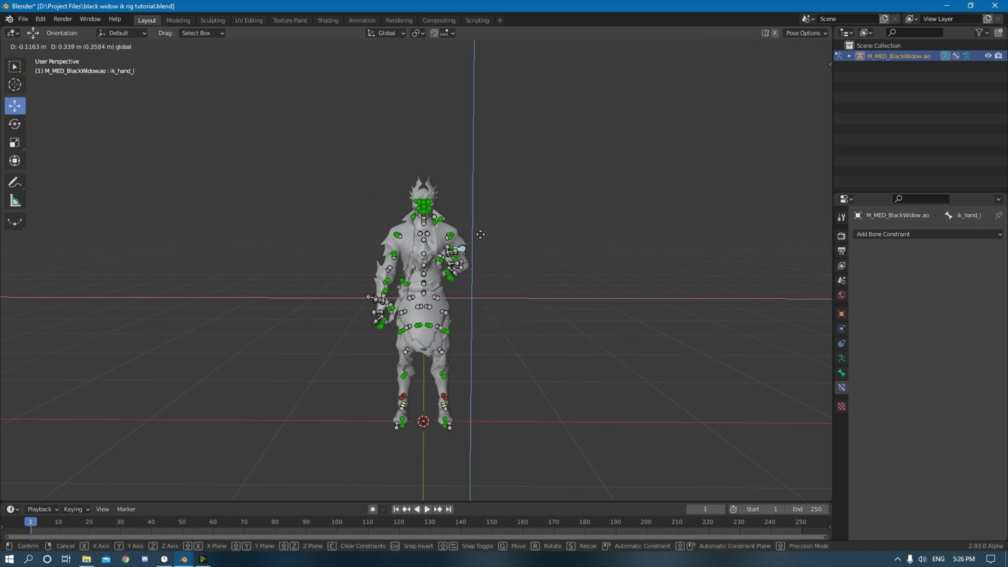
click(499, 245)
middle_drag(515, 254, 693, 167)
Step: Save the file and switch the viewport to Material Preview shading
key(ctrl+s)
click(803, 46)
mouse_move(582, 222)
middle_down()
mouse_move(542, 241)
mouse_move(559, 219)
mouse_move(464, 224)
mouse_move(582, 294)
mouse_move(562, 289)
mouse_move(569, 329)
mouse_move(604, 301)
middle_up()
middle_drag(429, 305, 406, 309)
scroll(417, 307, up, 3)
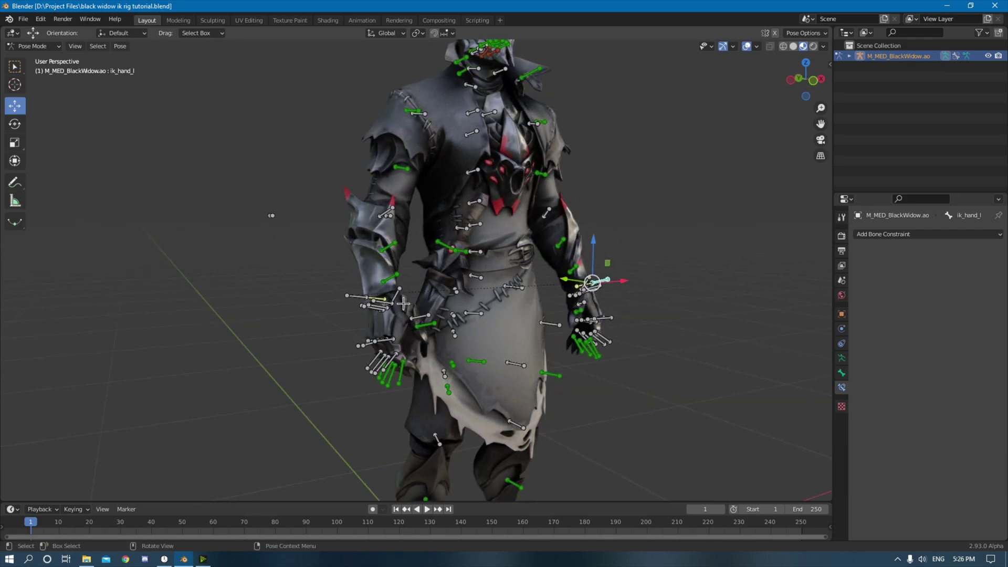
Step: Select ik_hand_r among the overlapping bones at the right wrist, followed by the ik_hand_gun bone
click(391, 302)
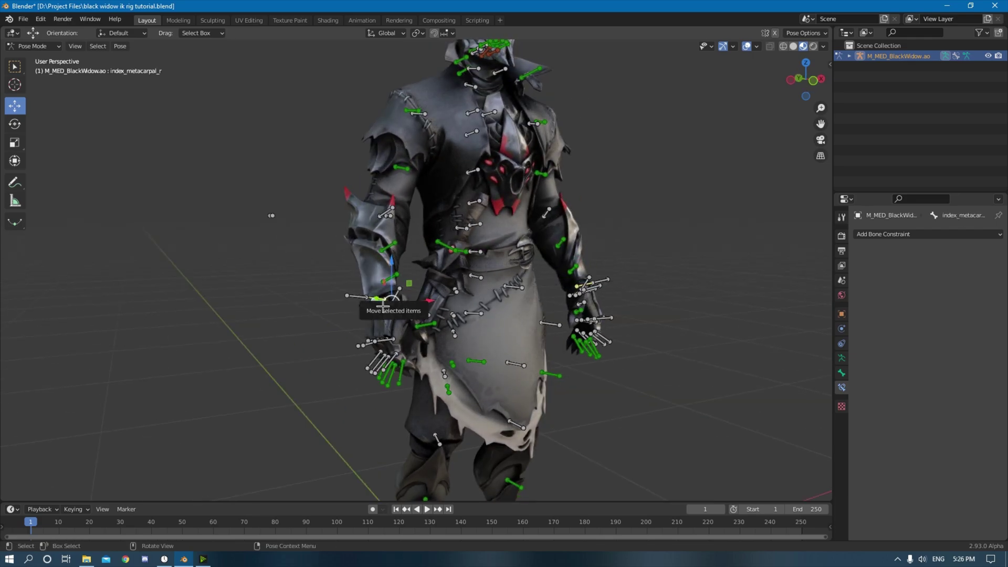
click(378, 303)
click(364, 302)
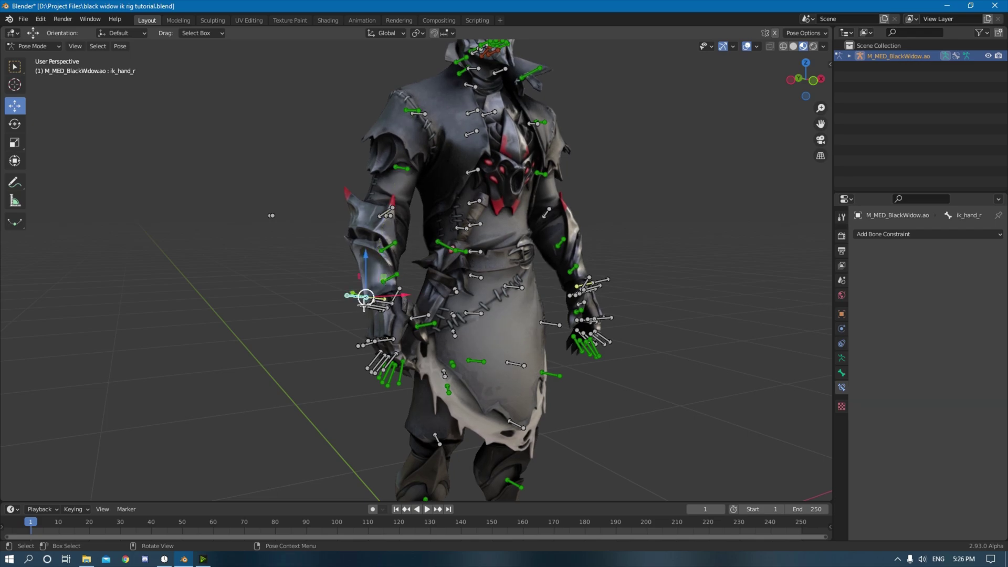
scroll(419, 295, down, 4)
middle_drag(418, 294, 506, 286)
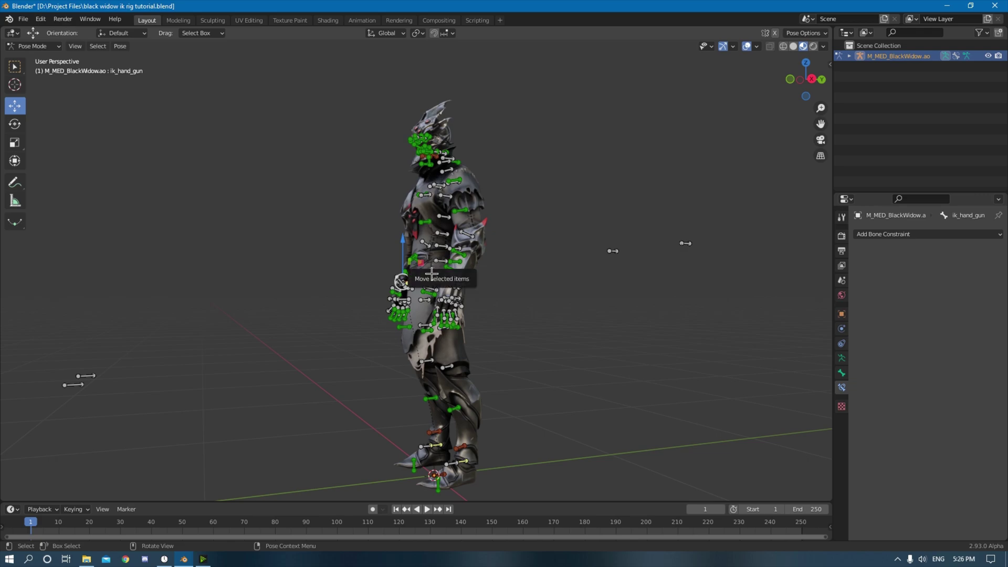
middle_drag(451, 271, 526, 287)
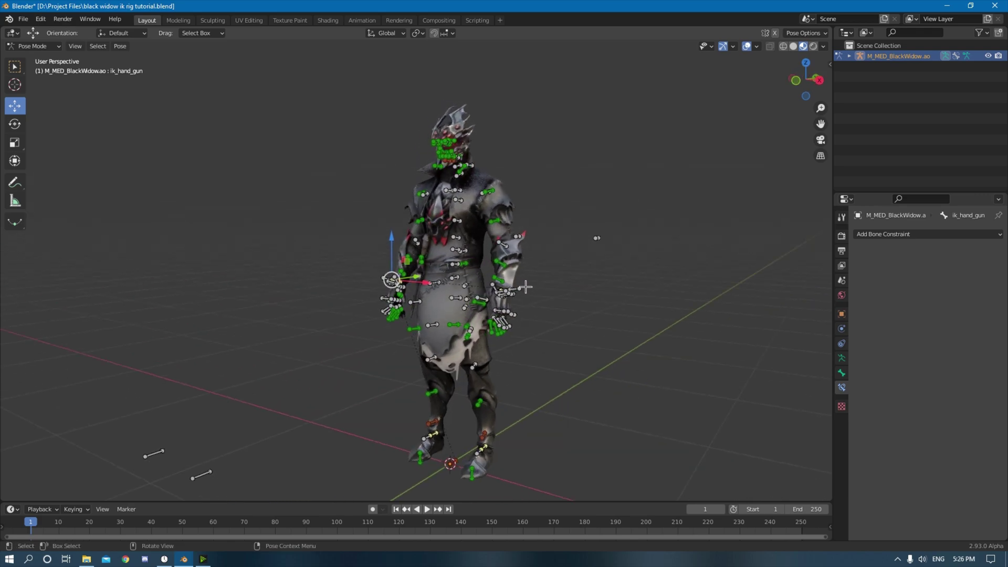
middle_drag(458, 290, 421, 292)
Step: Try moving the ik_hand_gun bone, and save the blend file with the character in its rest pose
drag(428, 266, 472, 239)
middle_drag(472, 239, 571, 259)
key(ctrl+s)
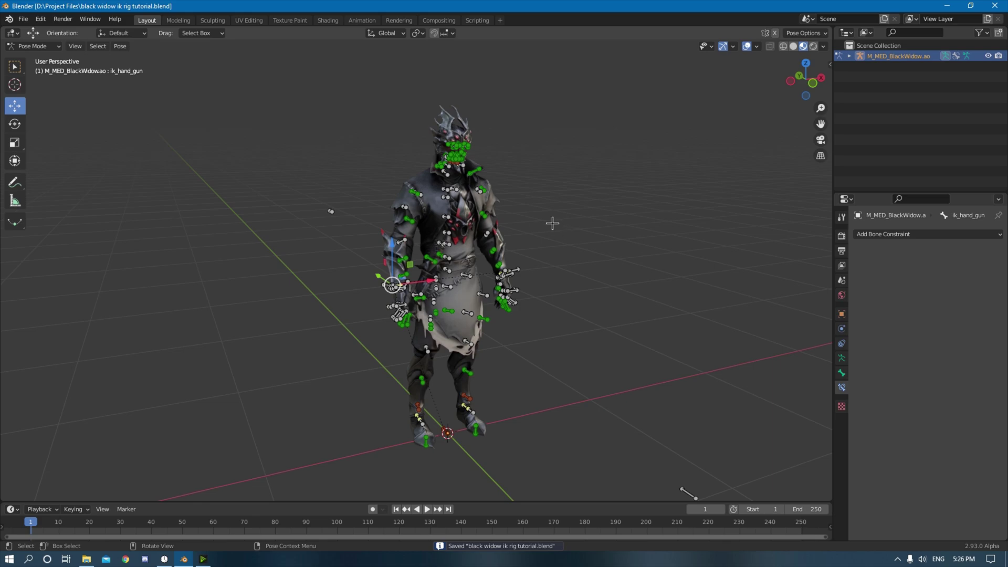
Step: Raise the ik_hand_l bone along the Z axis to bend the left arm
middle_drag(578, 240, 503, 278)
click(534, 284)
drag(531, 234, 531, 209)
Step: Try moving ik_hand_gun in the XZ plane to shift both hands together, and undo the move
click(386, 286)
key(g)
key(shift+y)
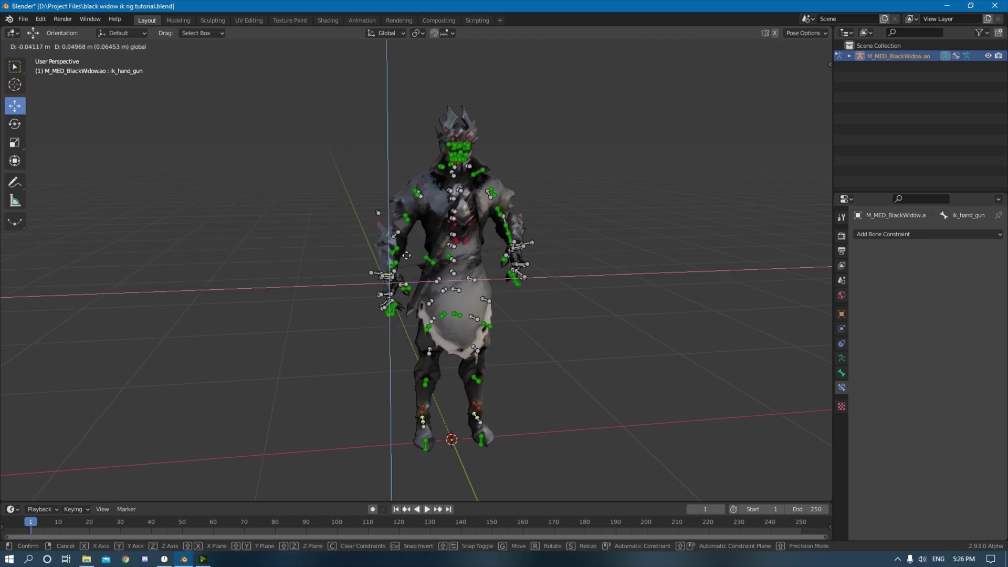
click(398, 255)
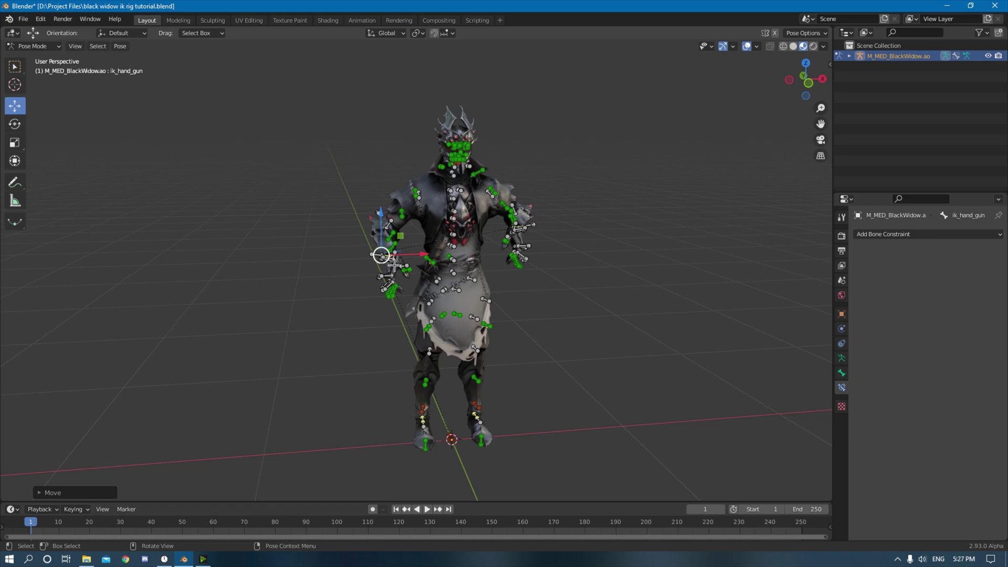
key(ctrl+z)
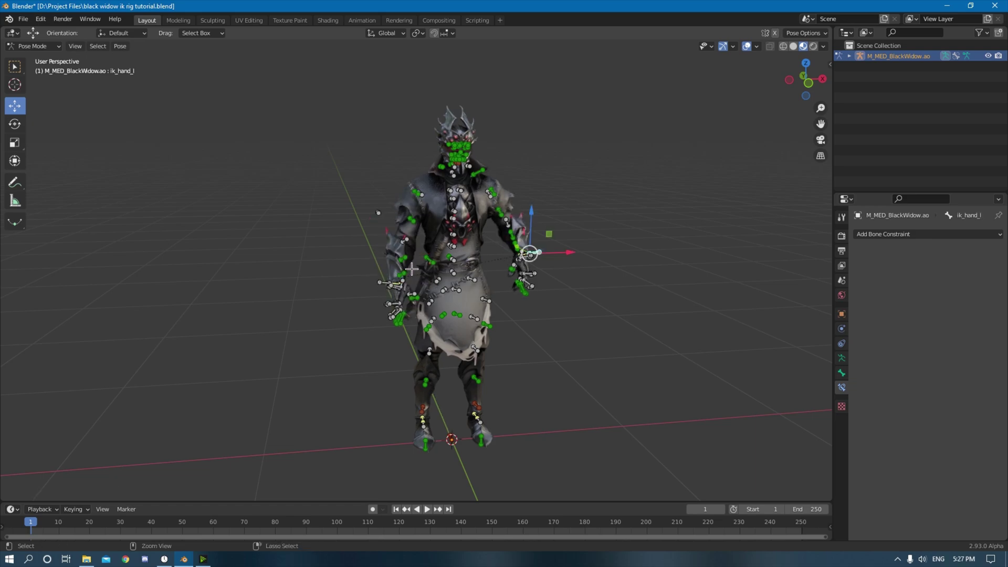
Step: Undo the raise of ik_hand_l and save the finished rig file
key(ctrl+z)
key(ctrl+s)
middle_drag(614, 288, 662, 286)
mouse_move(559, 294)
middle_down()
mouse_move(497, 304)
mouse_move(517, 311)
mouse_move(515, 297)
mouse_move(515, 330)
mouse_move(551, 316)
mouse_move(528, 297)
mouse_move(535, 310)
mouse_move(567, 311)
middle_up()
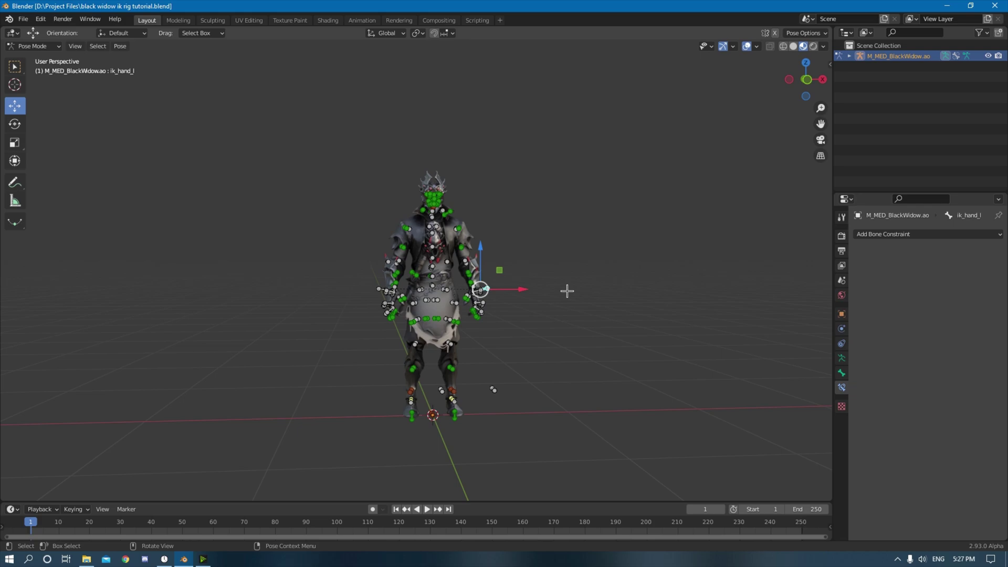
scroll(538, 289, up, 2)
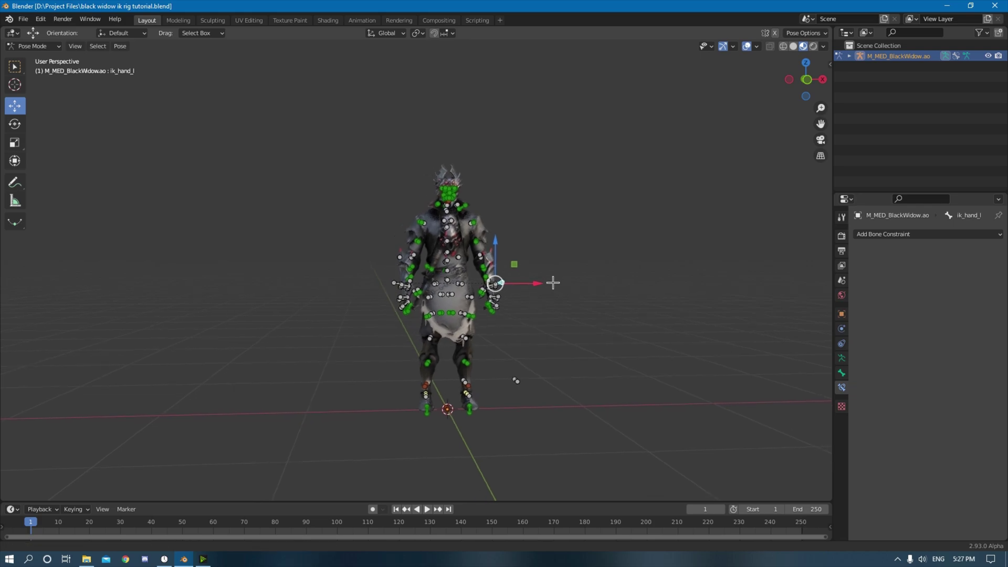
scroll(559, 287, down, 2)
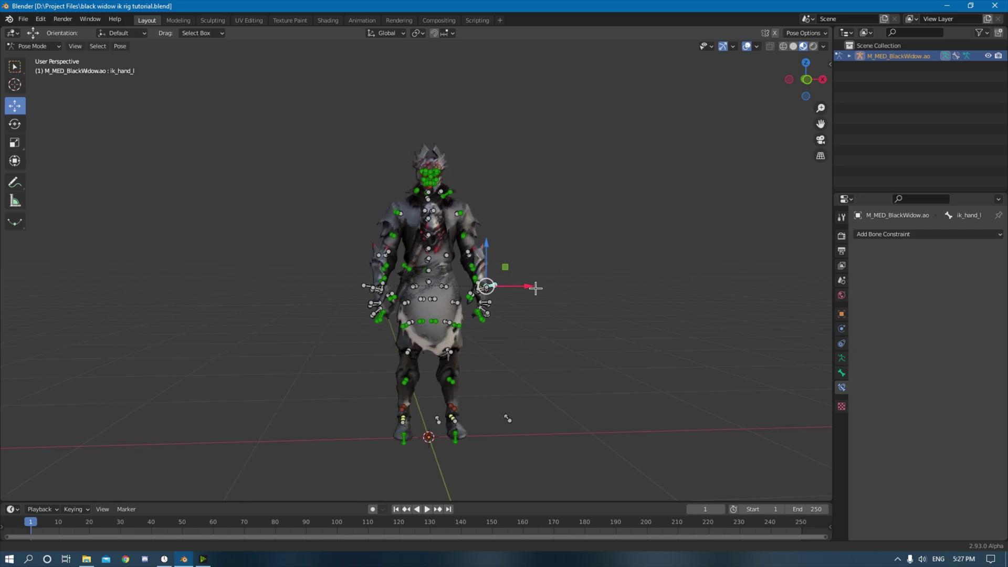